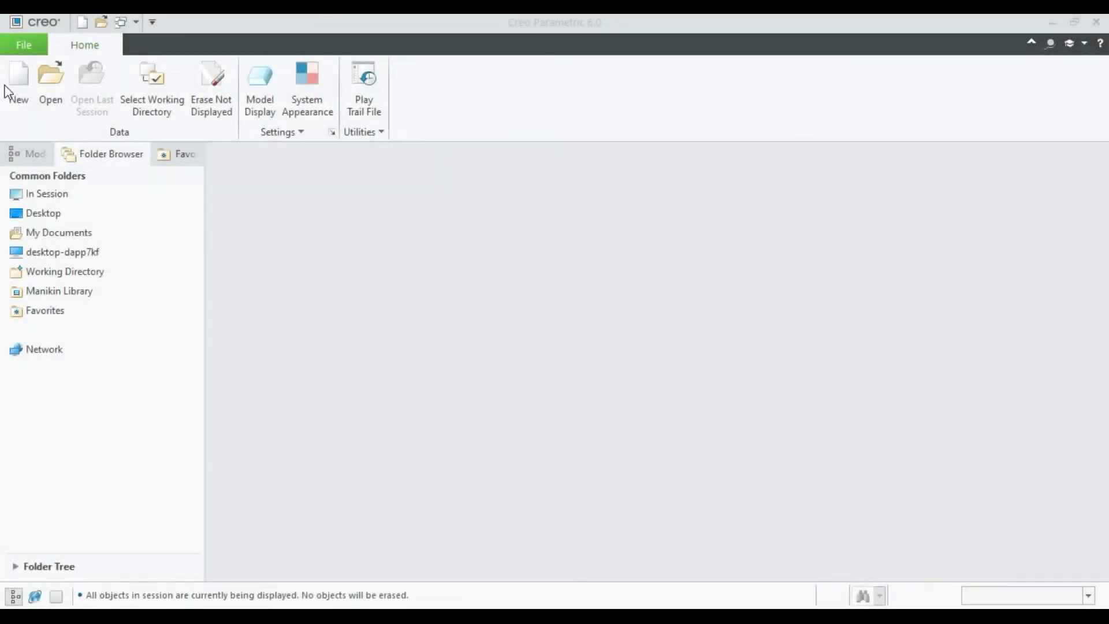
Create a new solid part file named Creo_practice_exercise using the default template.
{"action": "left_click", "coordinate": [12, 89]}
{"action": "type", "text": "Creo_practice_exercise"}
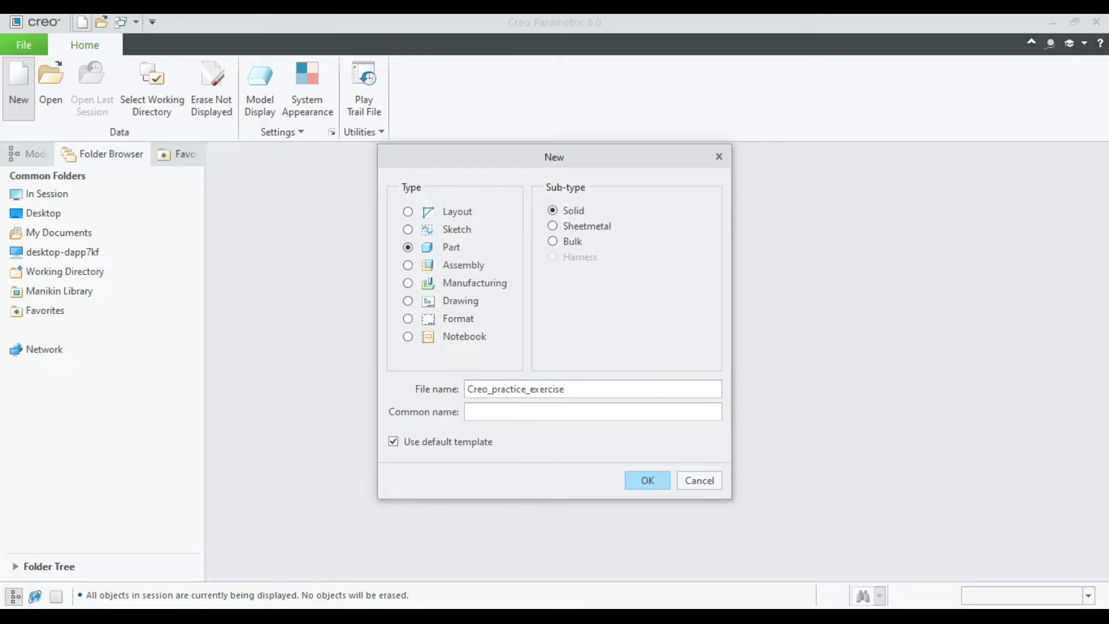
{"action": "left_click", "coordinate": [642, 480]}
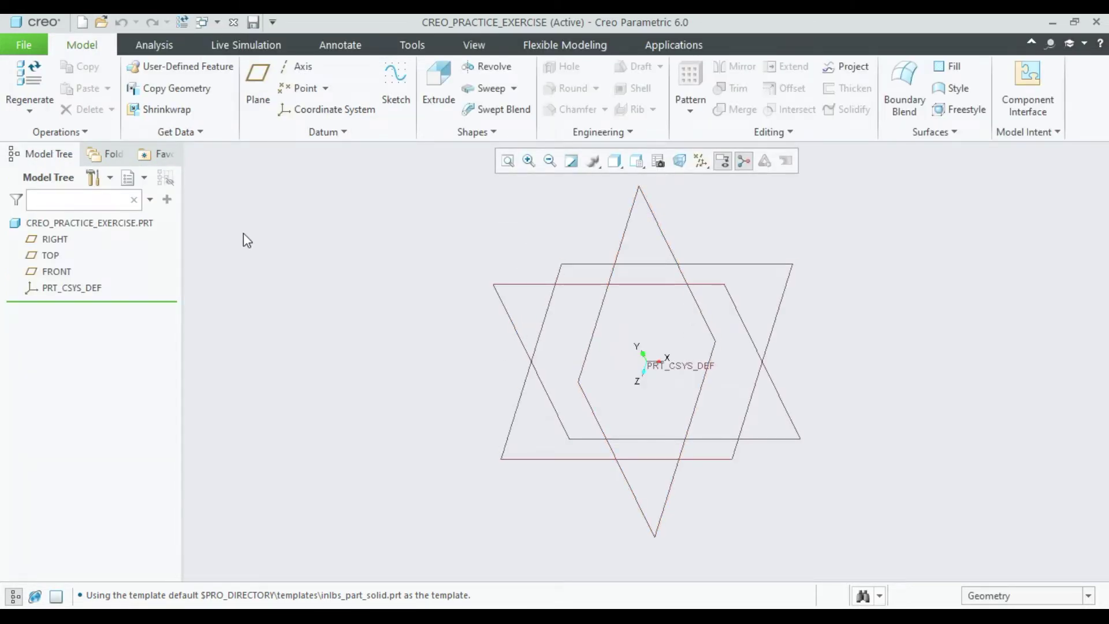
{"action": "left_click", "coordinate": [51, 255]}
Sketch a vertical centerline and a Ø20 circle centred at the origin on the TOP plane.
{"action": "left_click", "coordinate": [82, 176]}
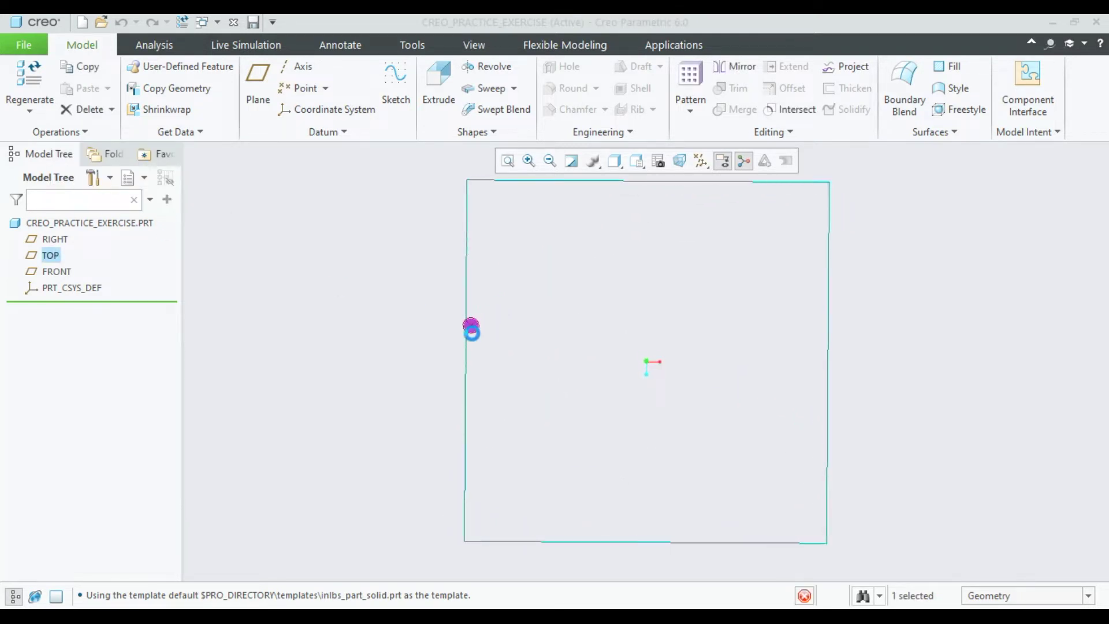
{"action": "left_click", "coordinate": [193, 66]}
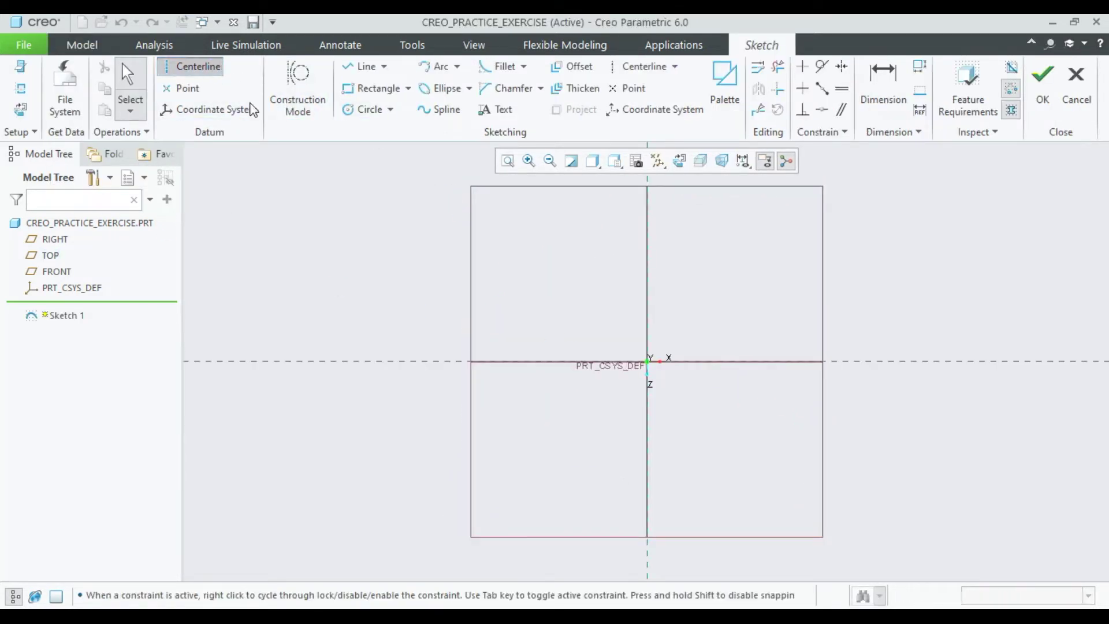
{"action": "left_click", "coordinate": [648, 362]}
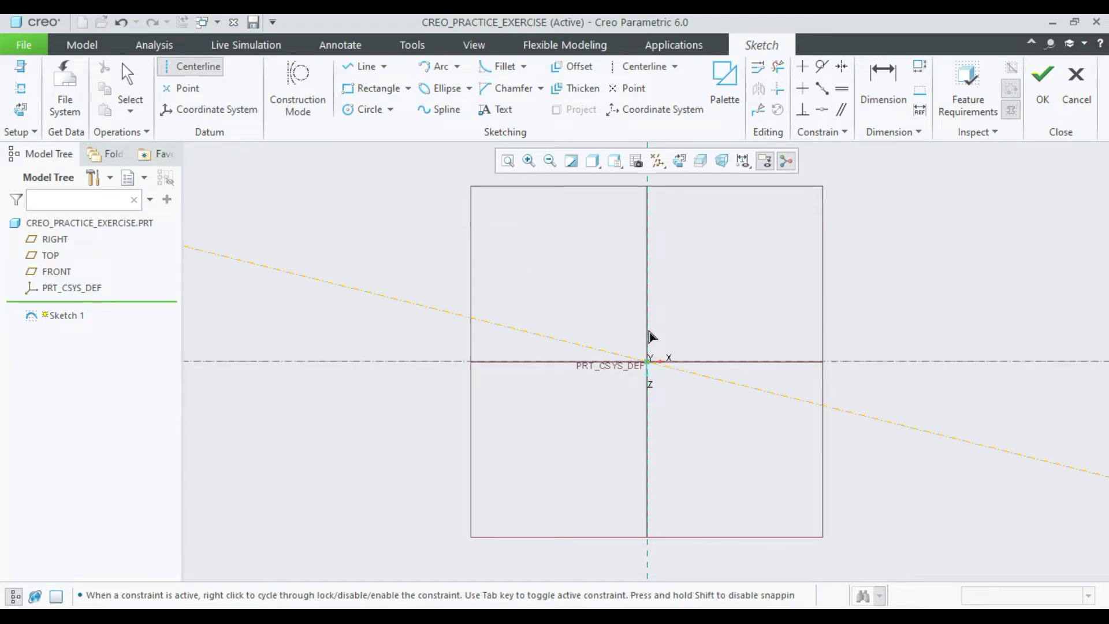
{"action": "left_click", "coordinate": [648, 247]}
{"action": "left_click", "coordinate": [364, 109]}
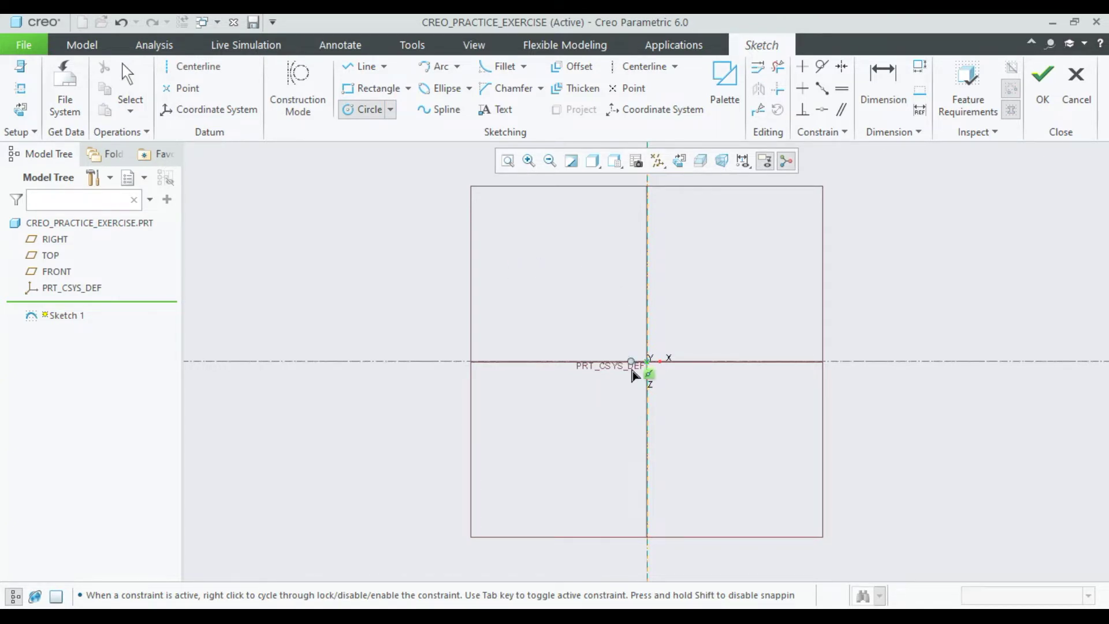
{"action": "left_click", "coordinate": [648, 362]}
{"action": "left_click", "coordinate": [679, 394]}
{"action": "middle_click", "coordinate": [645, 331]}
{"action": "double_click", "coordinate": [570, 317]}
{"action": "type", "text": "20"}
{"action": "key", "text": "Return"}
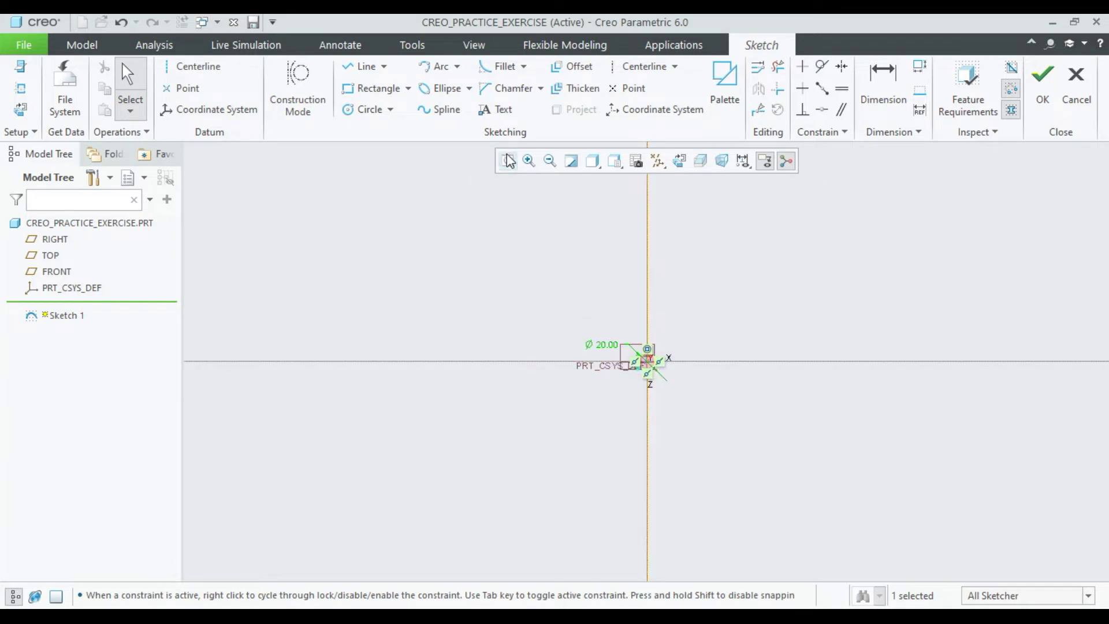
{"action": "left_click", "coordinate": [508, 161]}
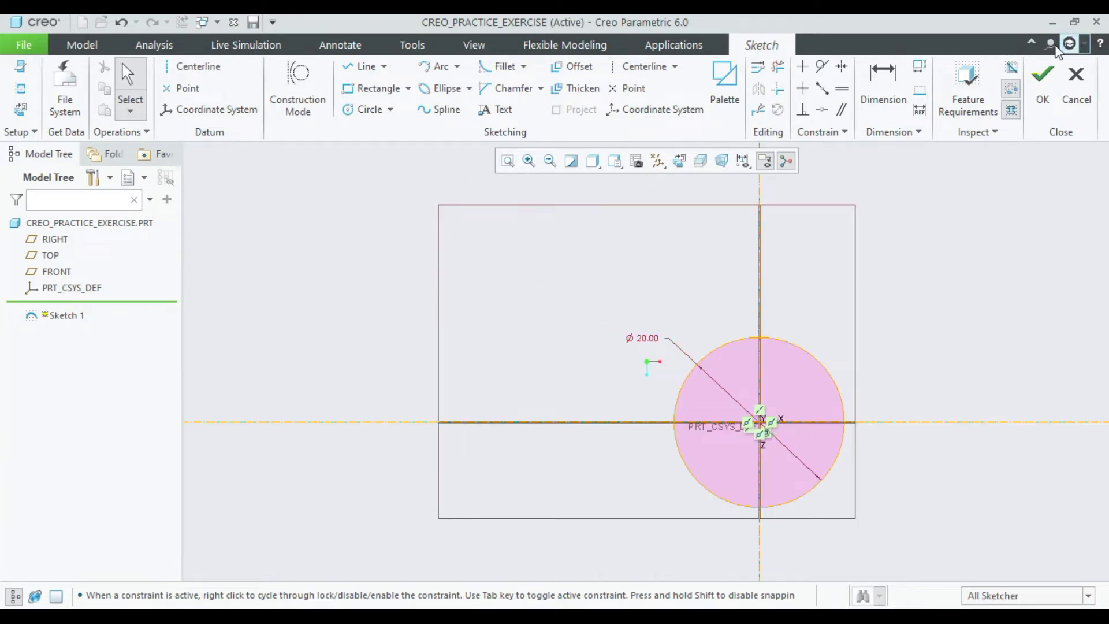
{"action": "left_click", "coordinate": [1042, 93]}
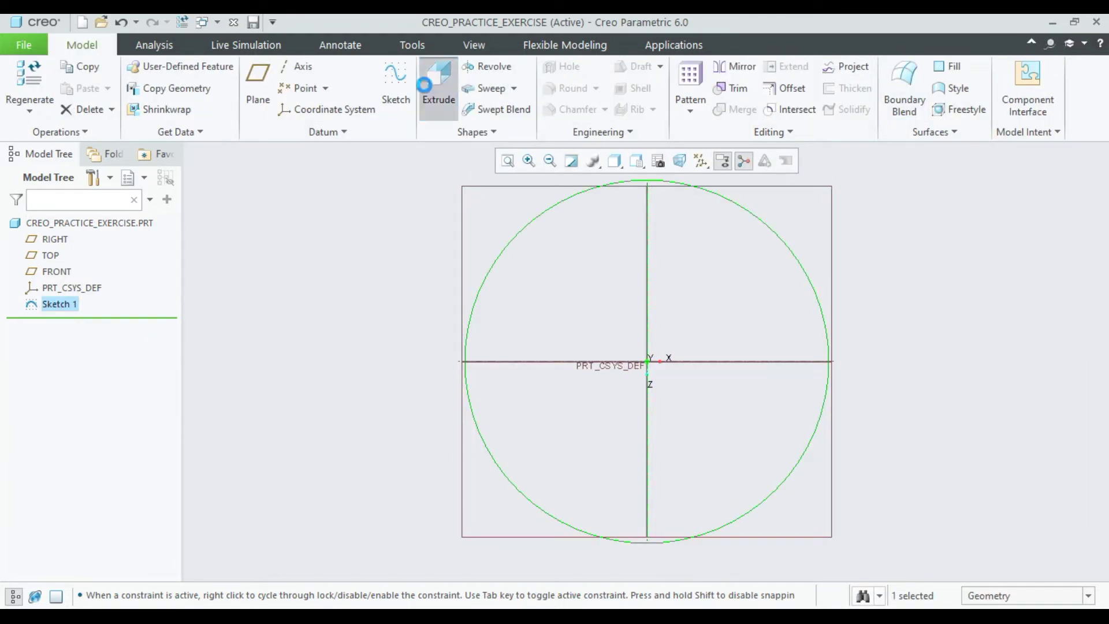
Extrude the Ø20 circle to a depth of 4.
{"action": "left_click", "coordinate": [438, 92]}
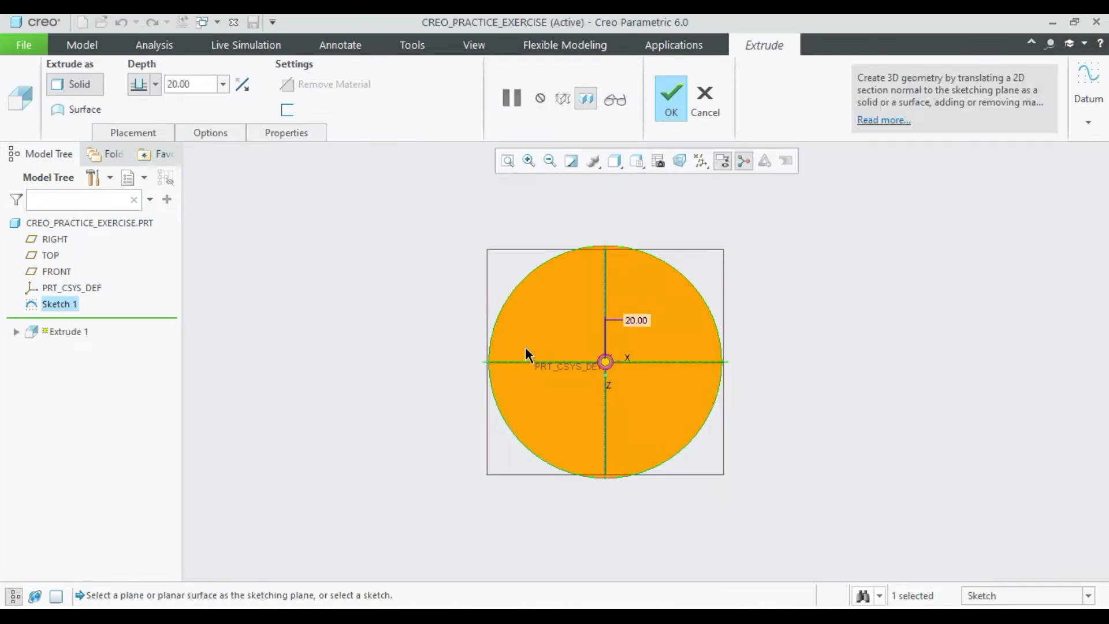
{"action": "middle_click_drag", "start_coordinate": [525, 347], "coordinate": [423, 191]}
{"action": "double_click", "coordinate": [183, 84]}
{"action": "type", "text": "4"}
{"action": "key", "text": "Return"}
{"action": "left_click", "coordinate": [671, 97]}
Switch the model display to Shading With Edges.
{"action": "left_click", "coordinate": [614, 161]}
{"action": "left_click", "coordinate": [673, 196]}
{"action": "left_click", "coordinate": [497, 428]}
{"action": "left_click", "coordinate": [601, 332]}
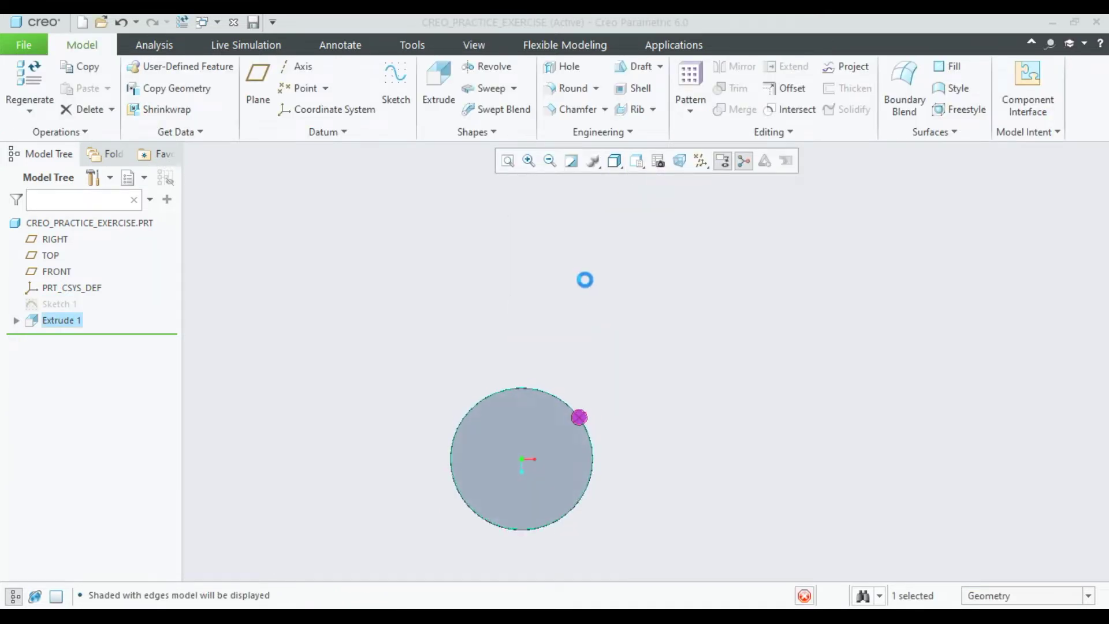
Sketch a Ø25 circle centred at the origin on the disc face.
{"action": "left_click", "coordinate": [363, 109]}
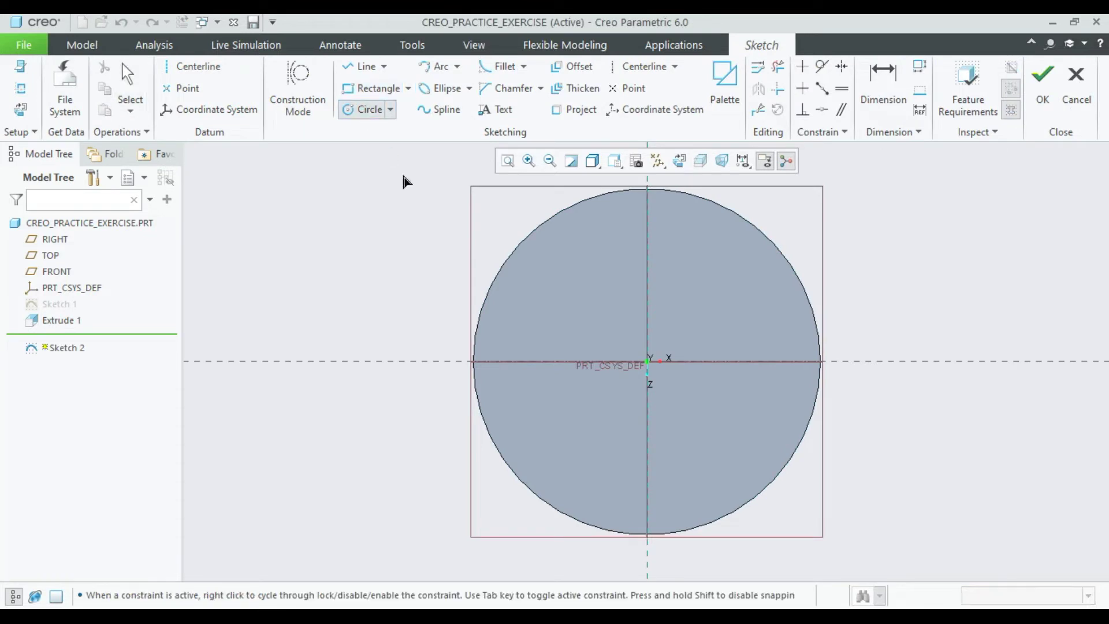
{"action": "left_click", "coordinate": [647, 361]}
{"action": "left_click", "coordinate": [802, 504]}
{"action": "middle_click", "coordinate": [849, 301]}
{"action": "double_click", "coordinate": [407, 158]}
{"action": "type", "text": "25"}
{"action": "key", "text": "Return"}
{"action": "left_click", "coordinate": [1026, 229]}
{"action": "left_click", "coordinate": [1042, 87]}
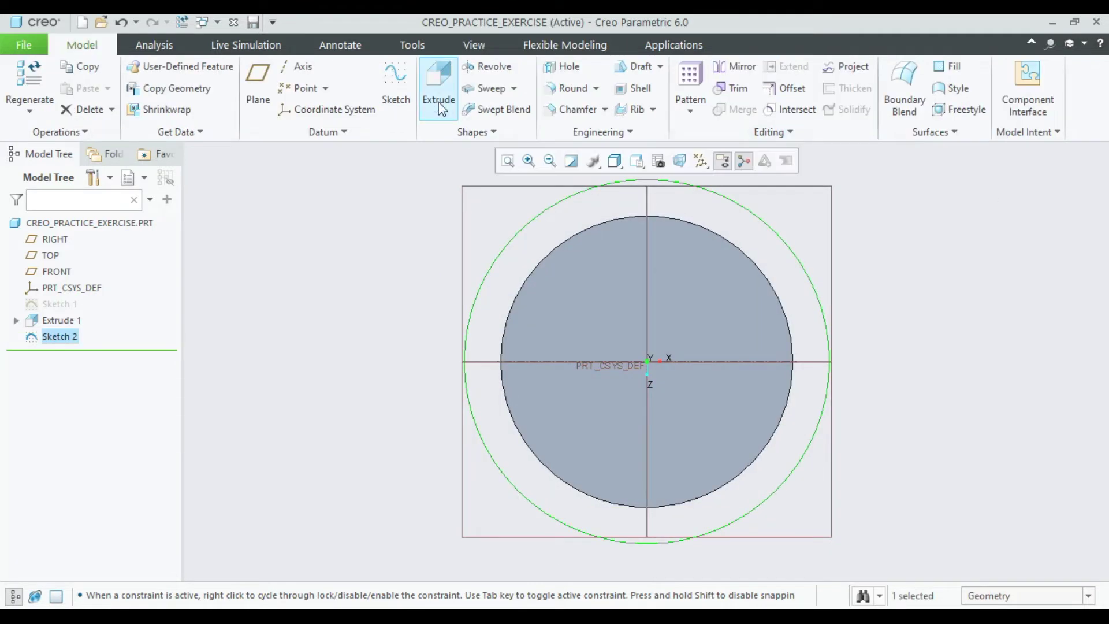
Extrude the Ø25 circle to a depth of 5.
{"action": "left_click", "coordinate": [438, 92]}
{"action": "middle_click_drag", "start_coordinate": [501, 292], "coordinate": [465, 255]}
{"action": "scroll", "coordinate": [465, 256], "scroll_direction": "down", "scroll_amount": 3}
{"action": "double_click", "coordinate": [471, 211]}
{"action": "type", "text": "5"}
{"action": "key", "text": "Return"}
{"action": "left_click", "coordinate": [670, 97]}
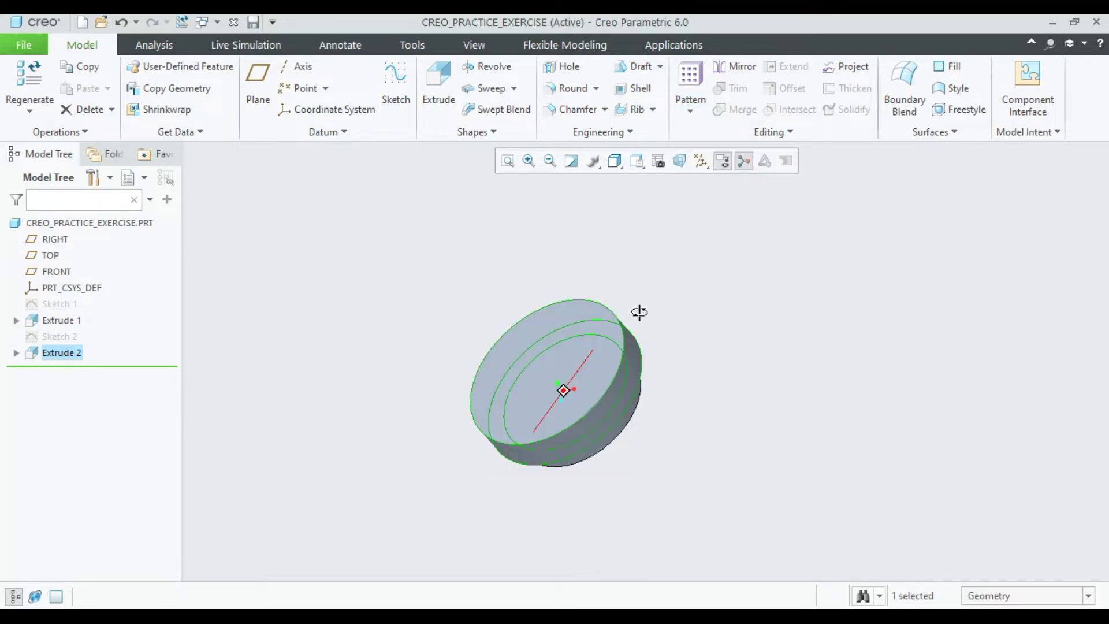
{"action": "left_click", "coordinate": [504, 345]}
Sketch a Ø15 circle centred at the origin on the top face.
{"action": "left_click", "coordinate": [607, 269]}
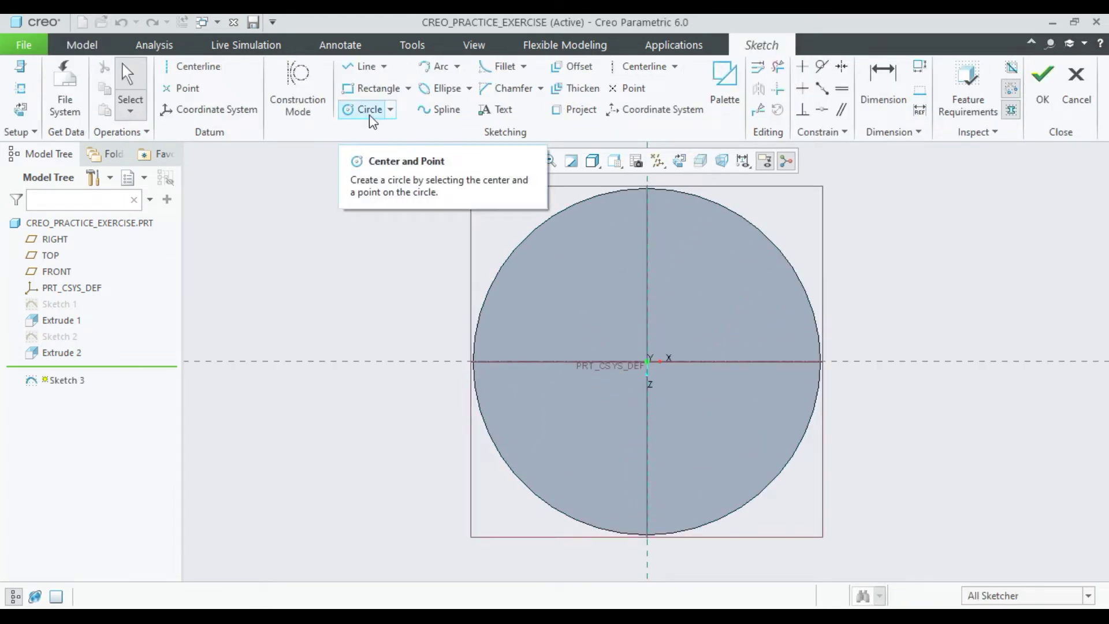
{"action": "left_click", "coordinate": [370, 115]}
{"action": "left_click", "coordinate": [648, 361]}
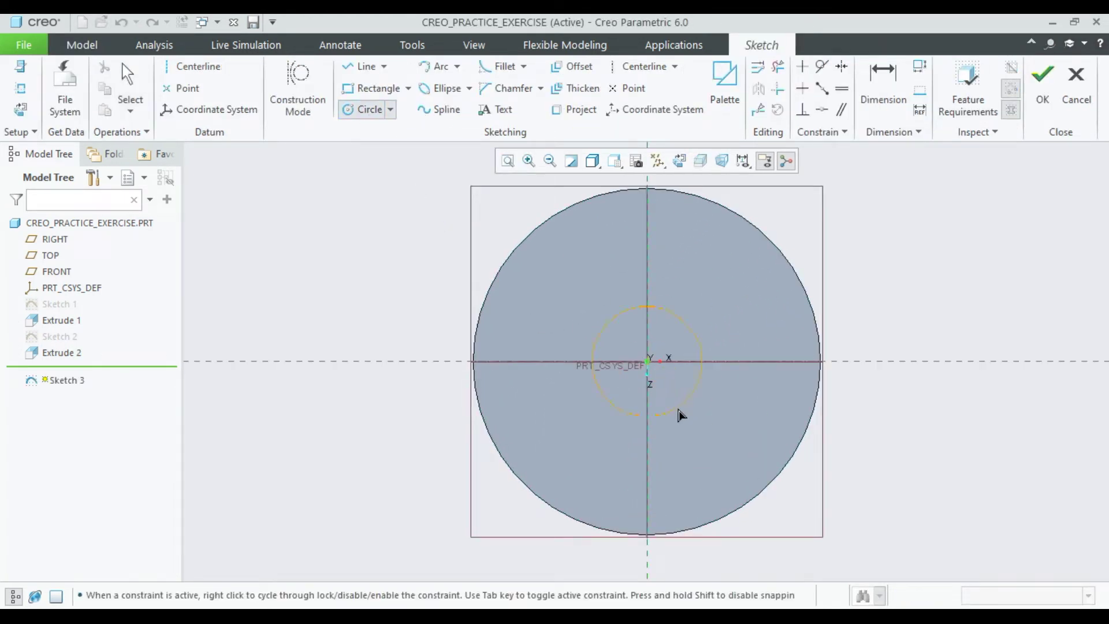
{"action": "left_click", "coordinate": [696, 448]}
{"action": "middle_click", "coordinate": [910, 287]}
{"action": "scroll", "coordinate": [910, 287], "scroll_direction": "up", "scroll_amount": 1}
{"action": "double_click", "coordinate": [443, 276]}
{"action": "type", "text": "15"}
{"action": "key", "text": "Return"}
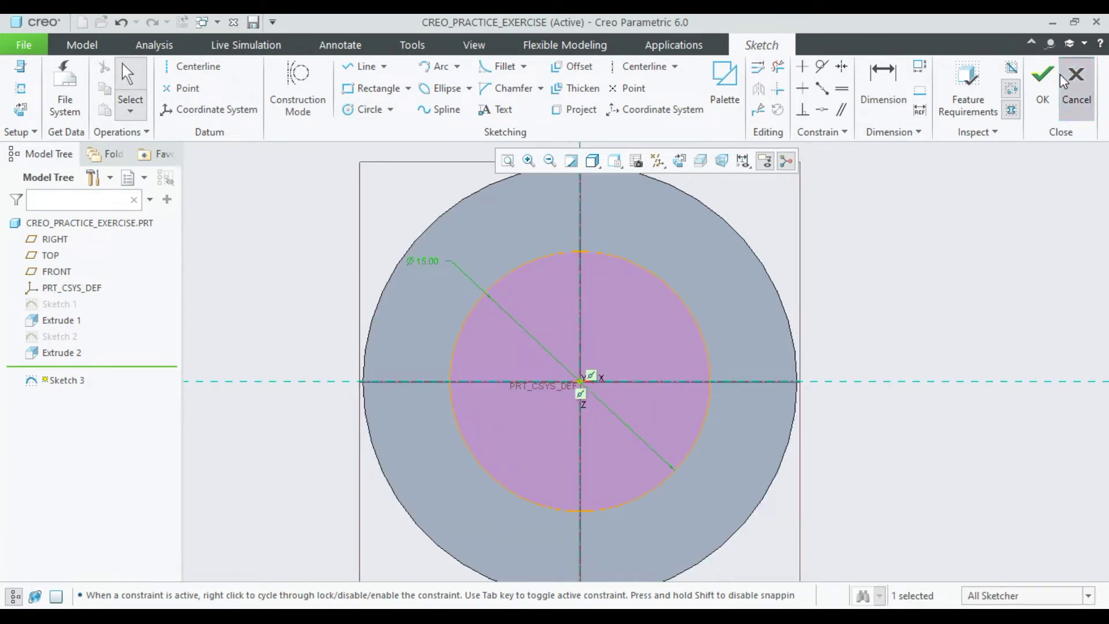
{"action": "left_click", "coordinate": [1037, 94]}
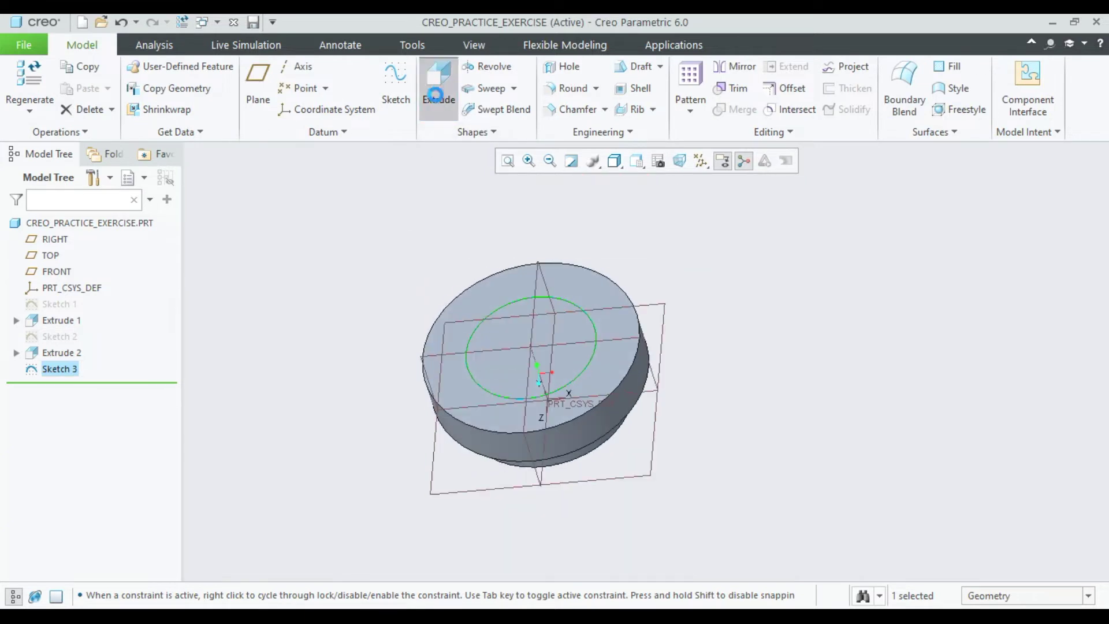
Extrude the Ø15 circle into a cylinder 23 high.
{"action": "left_click", "coordinate": [439, 92]}
{"action": "double_click", "coordinate": [529, 205]}
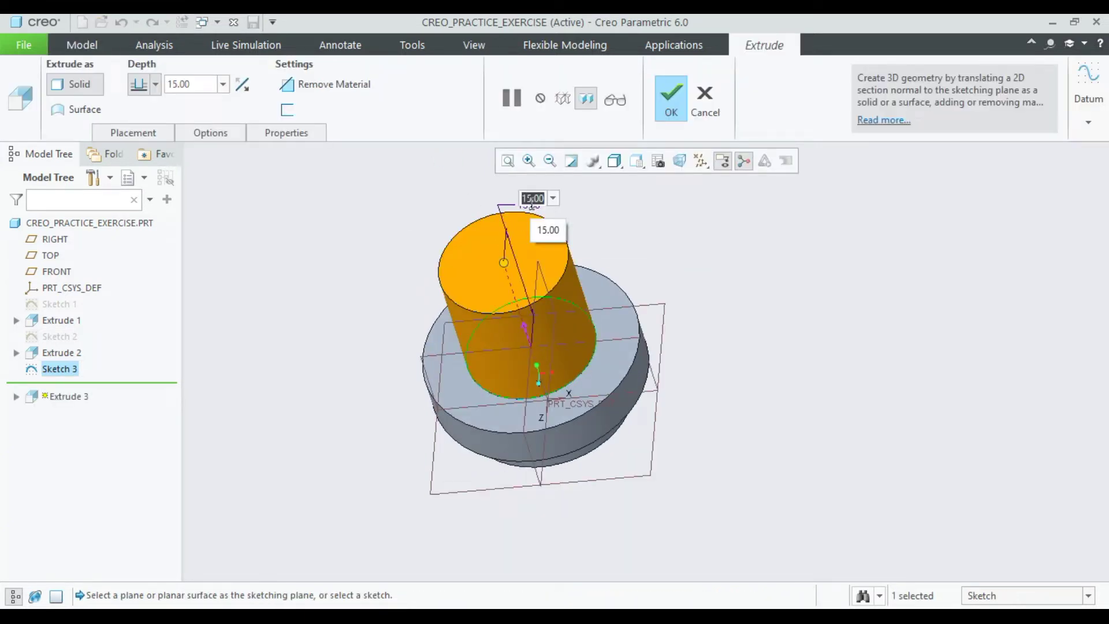
{"action": "type", "text": "32-9"}
{"action": "key", "text": "Return"}
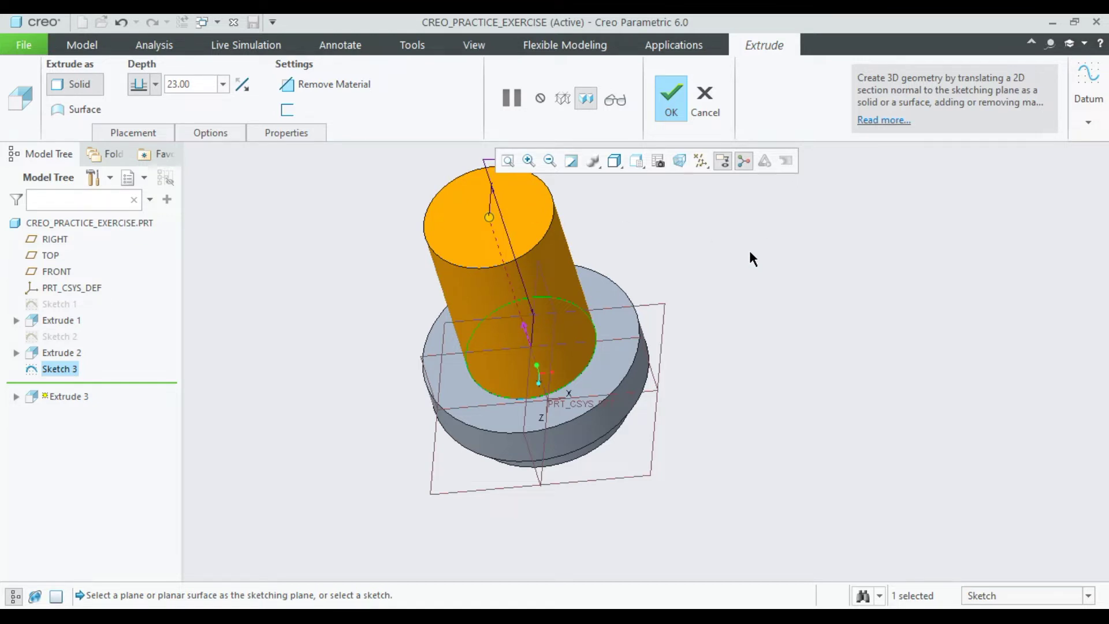
{"action": "left_click", "coordinate": [674, 89]}
{"action": "scroll", "coordinate": [461, 404], "scroll_direction": "down", "scroll_amount": 2}
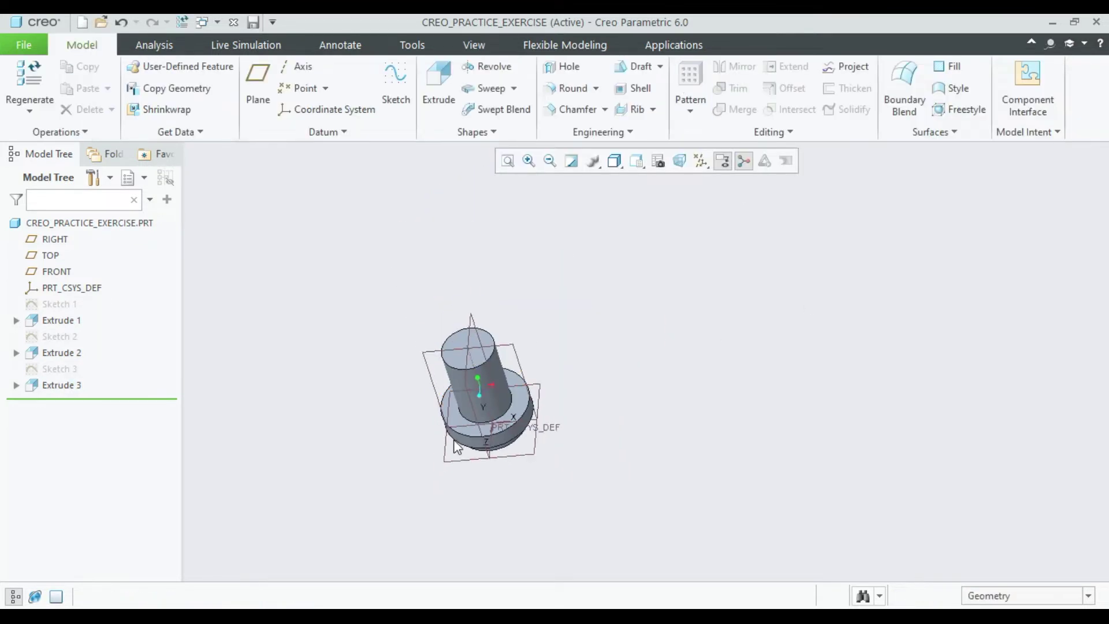
Create datum plane DTM1 referencing the FRONT and RIGHT planes.
{"action": "middle_click_drag", "start_coordinate": [438, 393], "coordinate": [462, 498], "text": "shift"}
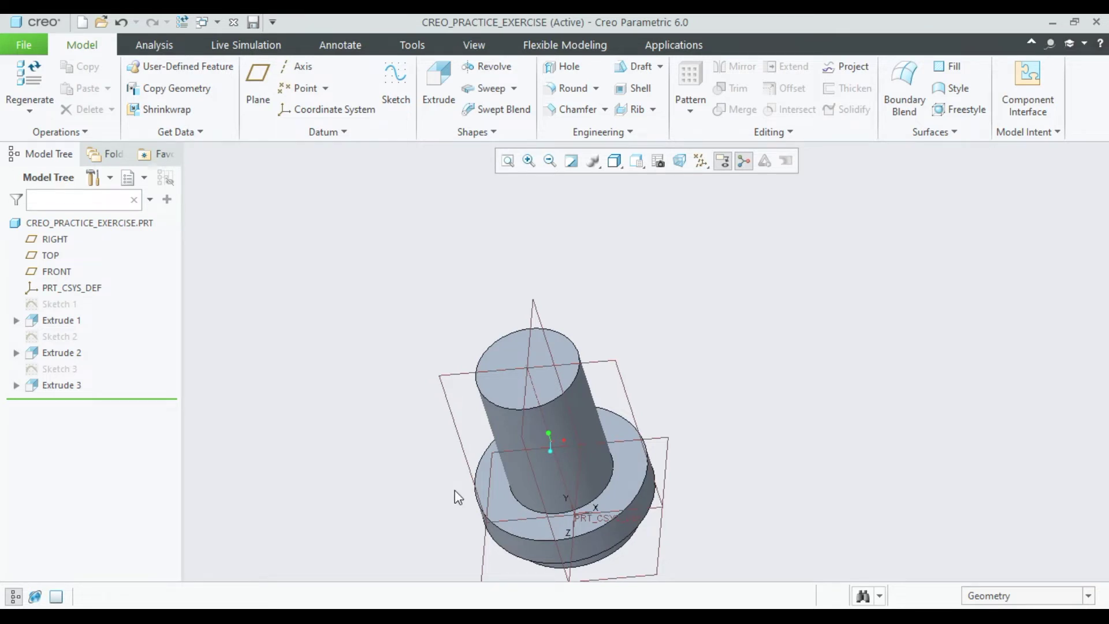
{"action": "scroll", "coordinate": [581, 457], "scroll_direction": "down", "scroll_amount": 2}
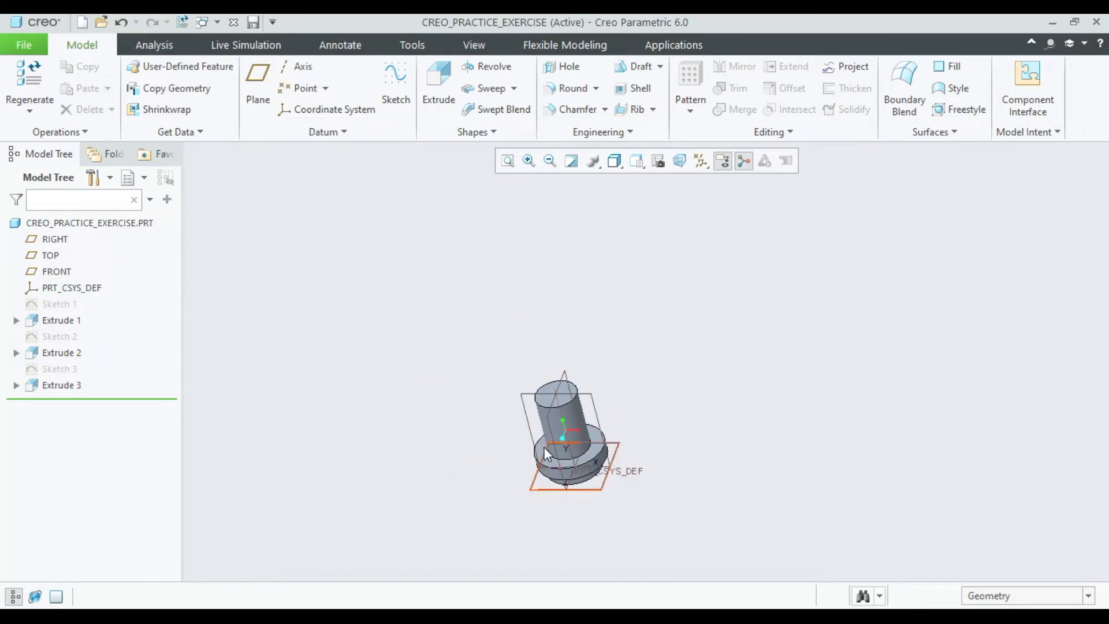
{"action": "scroll", "coordinate": [515, 444], "scroll_direction": "up", "scroll_amount": 2}
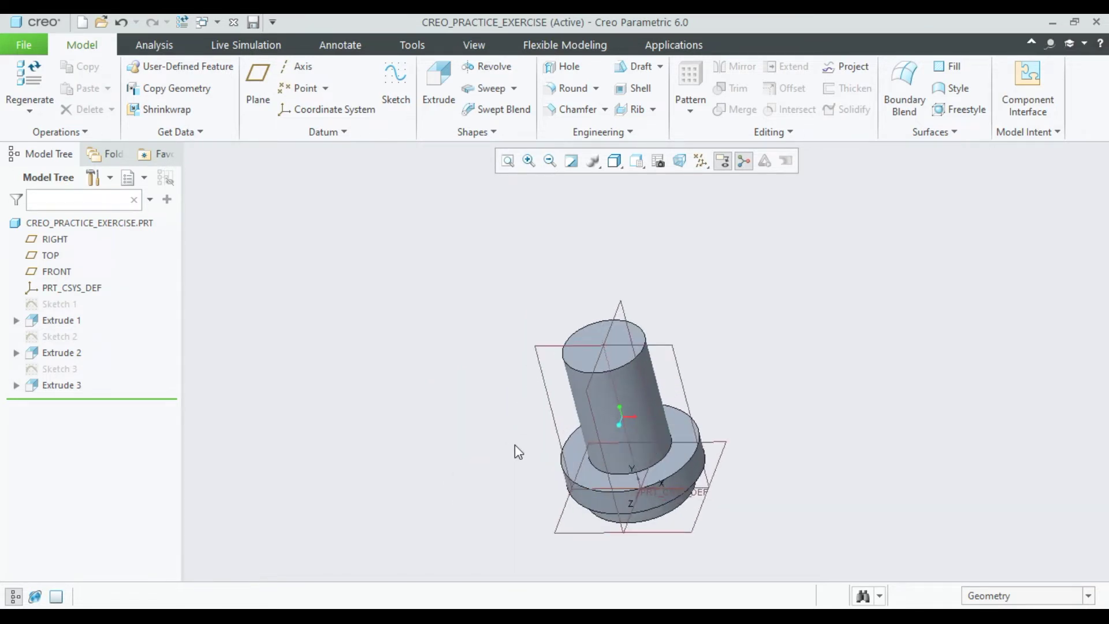
{"action": "left_click", "coordinate": [667, 349]}
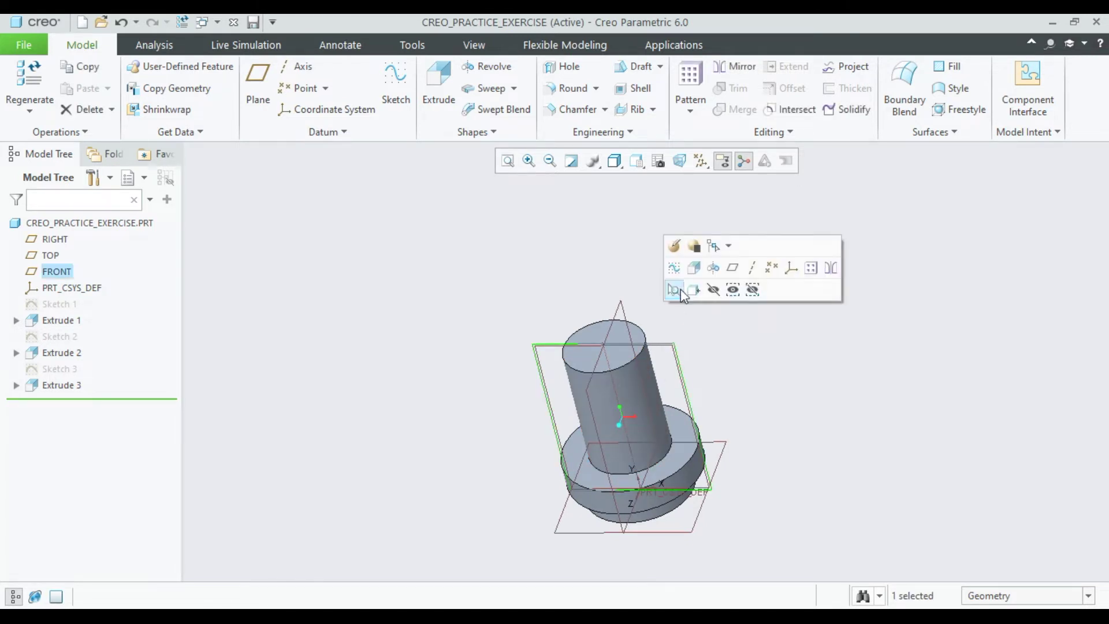
{"action": "left_click", "coordinate": [733, 267]}
{"action": "left_click", "coordinate": [1061, 233]}
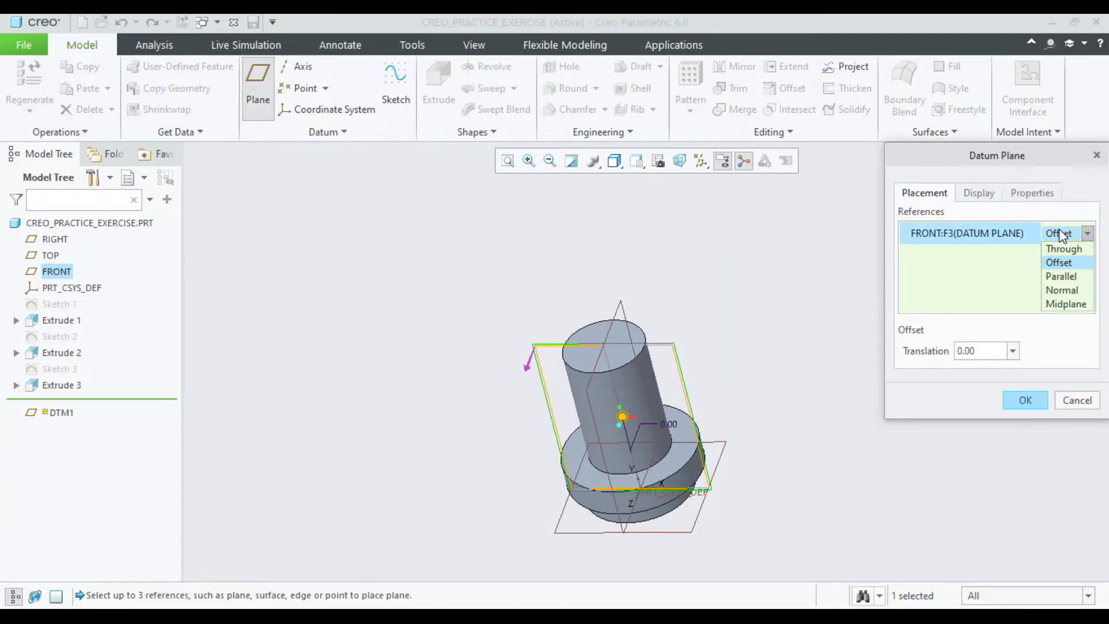
{"action": "left_click", "coordinate": [1014, 286]}
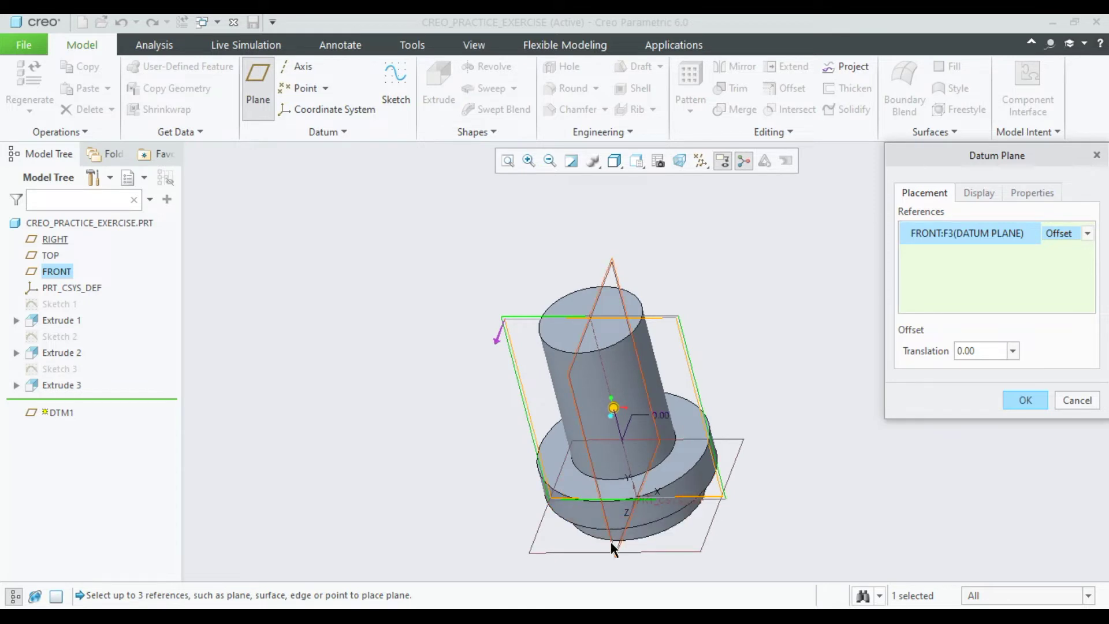
{"action": "left_click", "coordinate": [611, 542], "text": "ctrl"}
{"action": "mouse_move", "coordinate": [611, 541]}
{"action": "middle_mouse_down"}
{"action": "mouse_move", "coordinate": [585, 504]}
{"action": "mouse_move", "coordinate": [595, 503]}
{"action": "middle_mouse_up"}
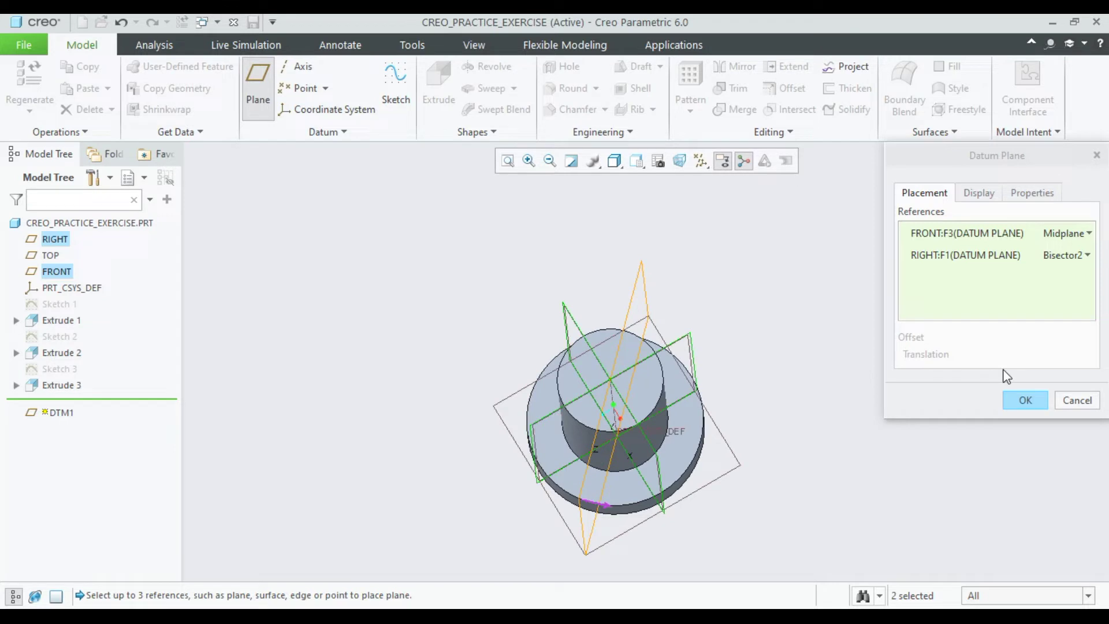
{"action": "left_click", "coordinate": [1020, 397]}
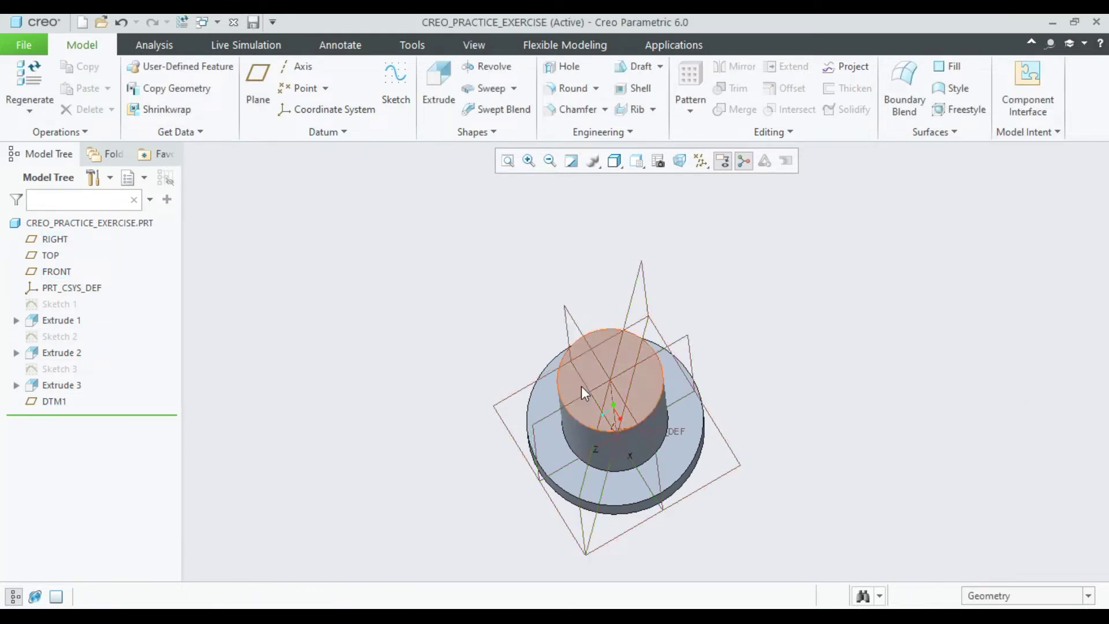
Create a second datum plane, DTM2, from the FRONT and RIGHT planes.
{"action": "left_click", "coordinate": [573, 309]}
{"action": "left_click", "coordinate": [640, 237]}
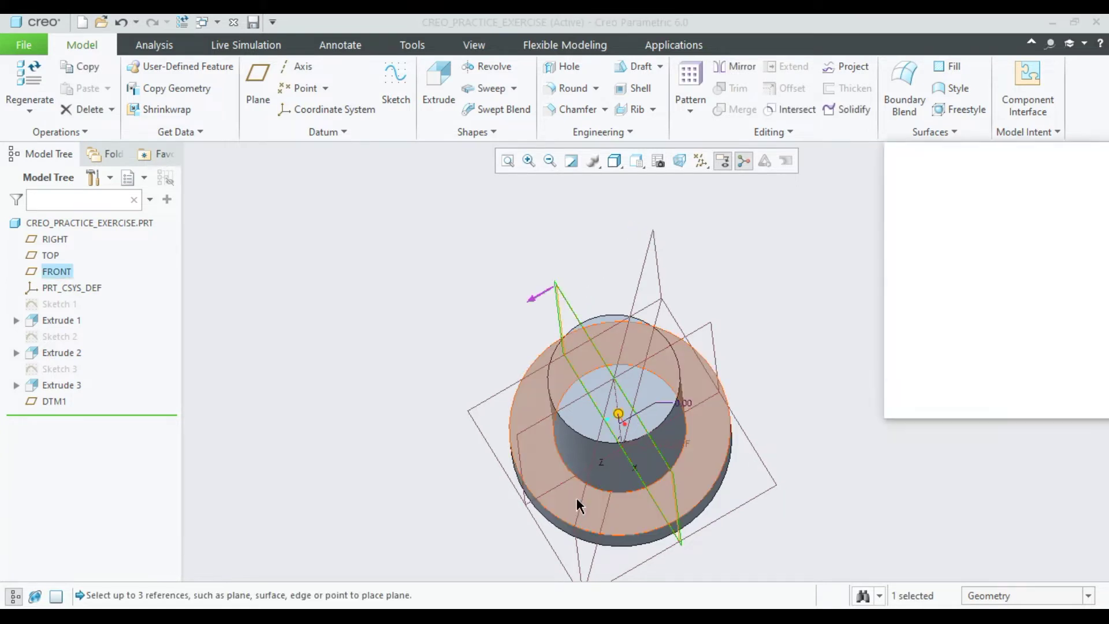
{"action": "left_click", "coordinate": [531, 503], "text": "ctrl"}
{"action": "left_click", "coordinate": [1028, 400]}
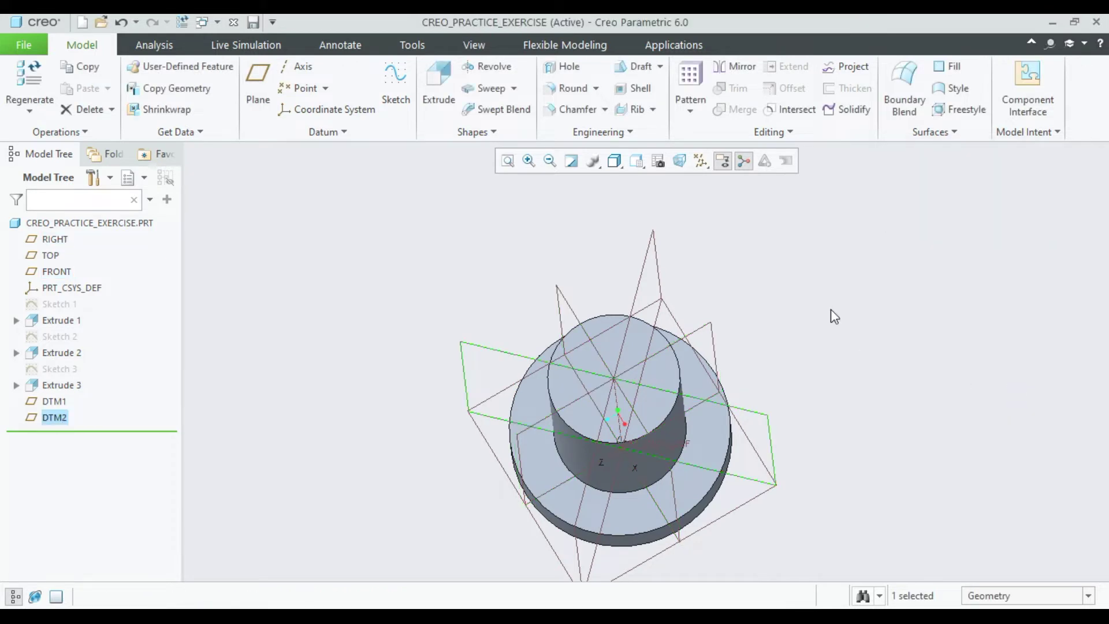
{"action": "left_click", "coordinate": [656, 250]}
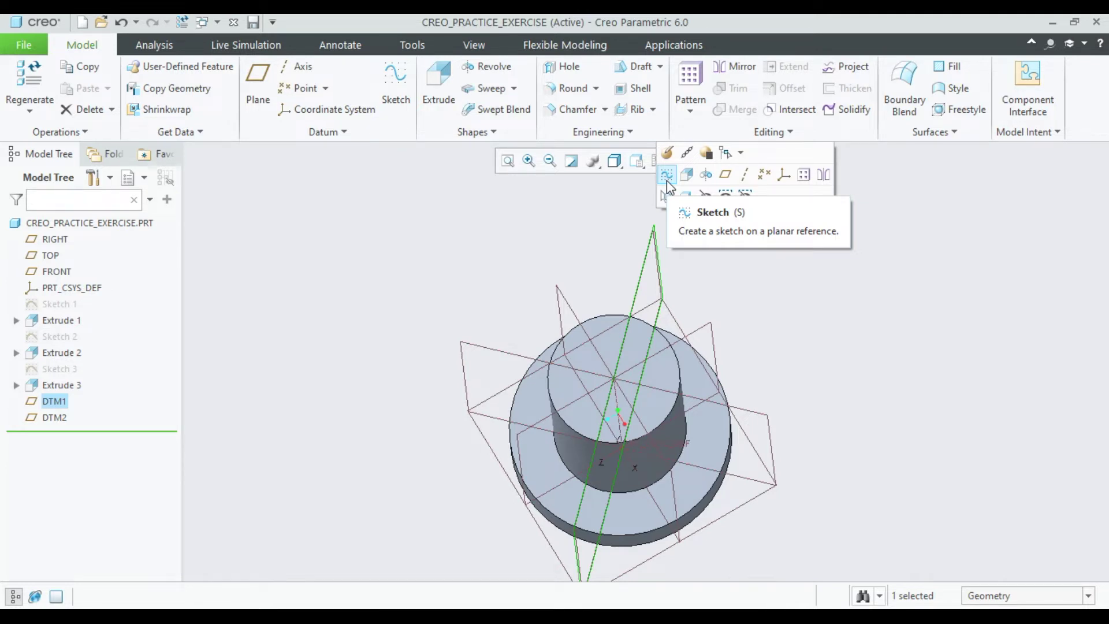
Start a sketch on DTM1 and orient the view to face the sketch plane.
{"action": "left_click", "coordinate": [666, 179]}
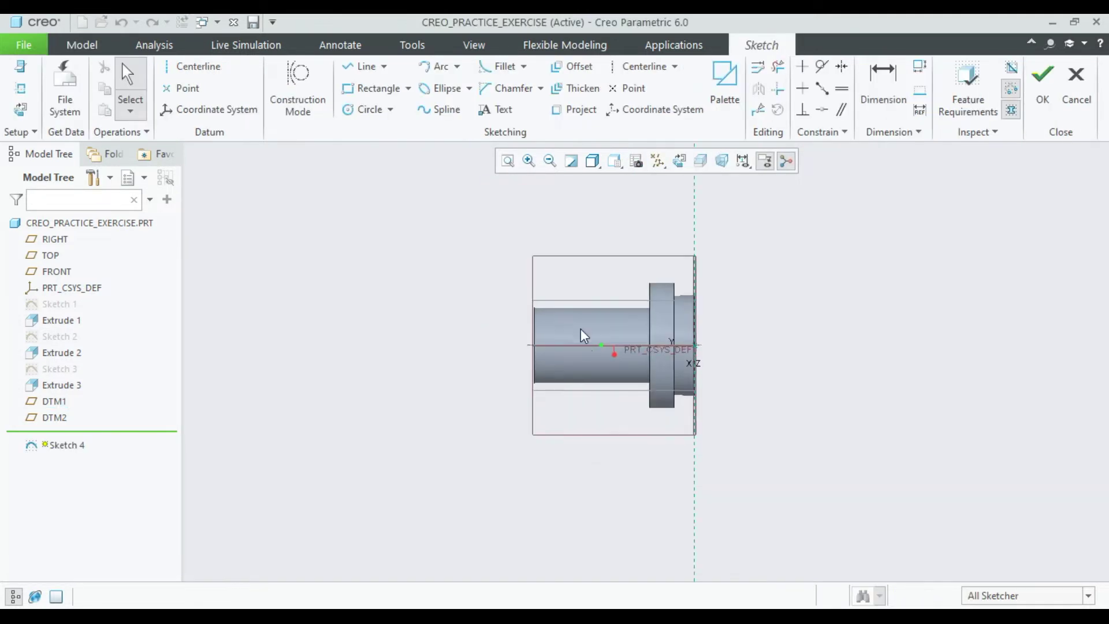
{"action": "middle_click_drag", "start_coordinate": [595, 358], "coordinate": [716, 305]}
{"action": "left_click", "coordinate": [679, 161]}
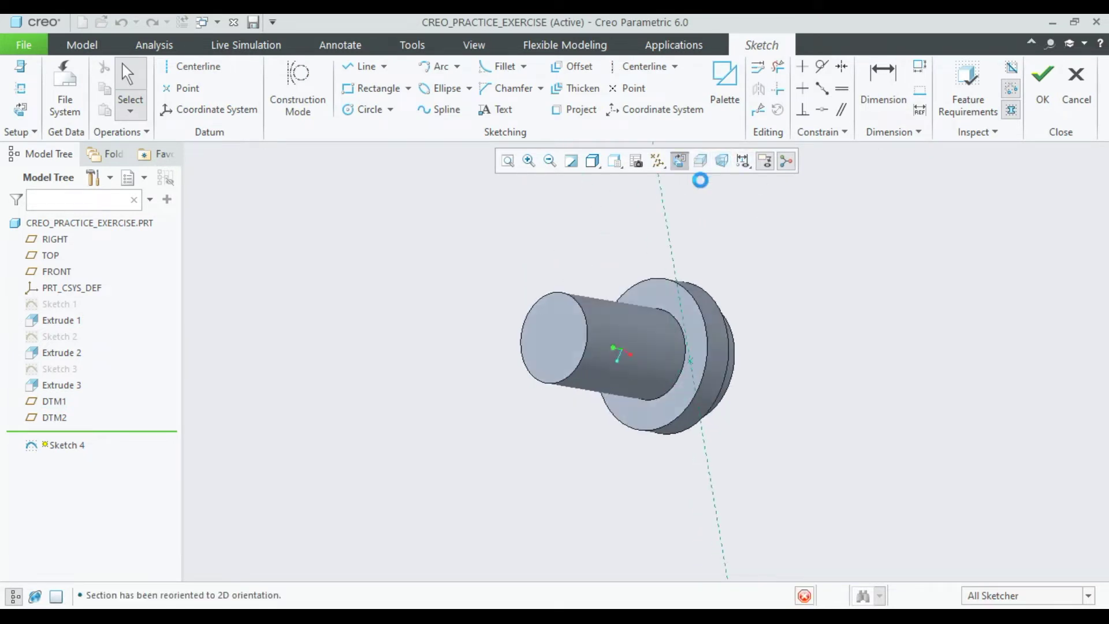
{"action": "key", "text": "ctrl+d"}
{"action": "left_click", "coordinate": [679, 161]}
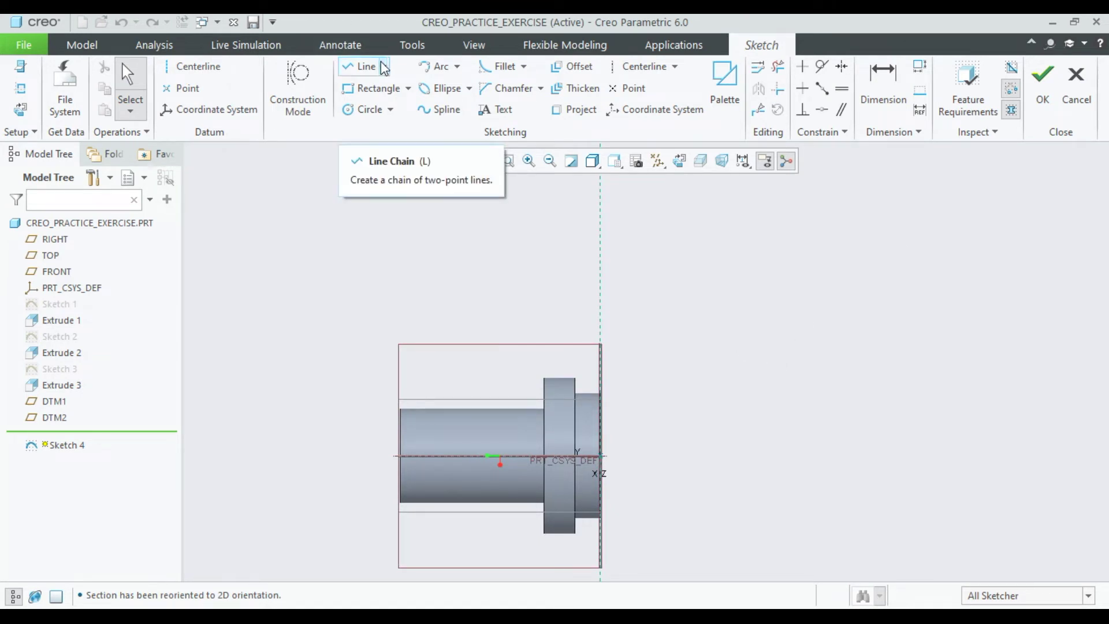
Draw a three-point arc starting at the origin and try setting its radius to 20.
{"action": "left_click", "coordinate": [436, 68]}
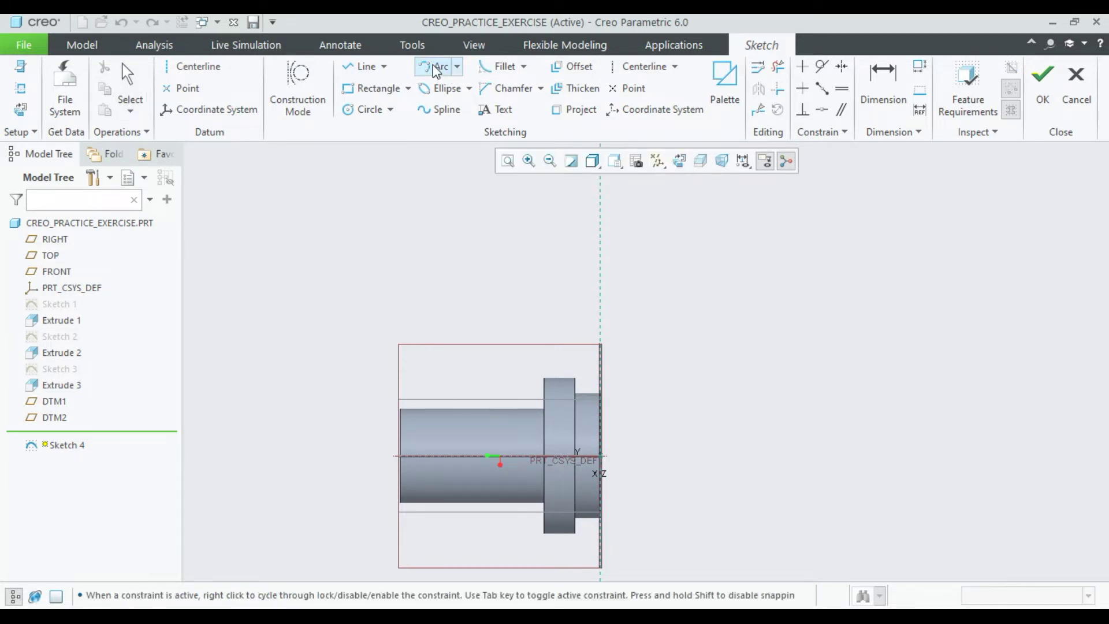
{"action": "left_click", "coordinate": [820, 235]}
{"action": "left_click", "coordinate": [761, 346]}
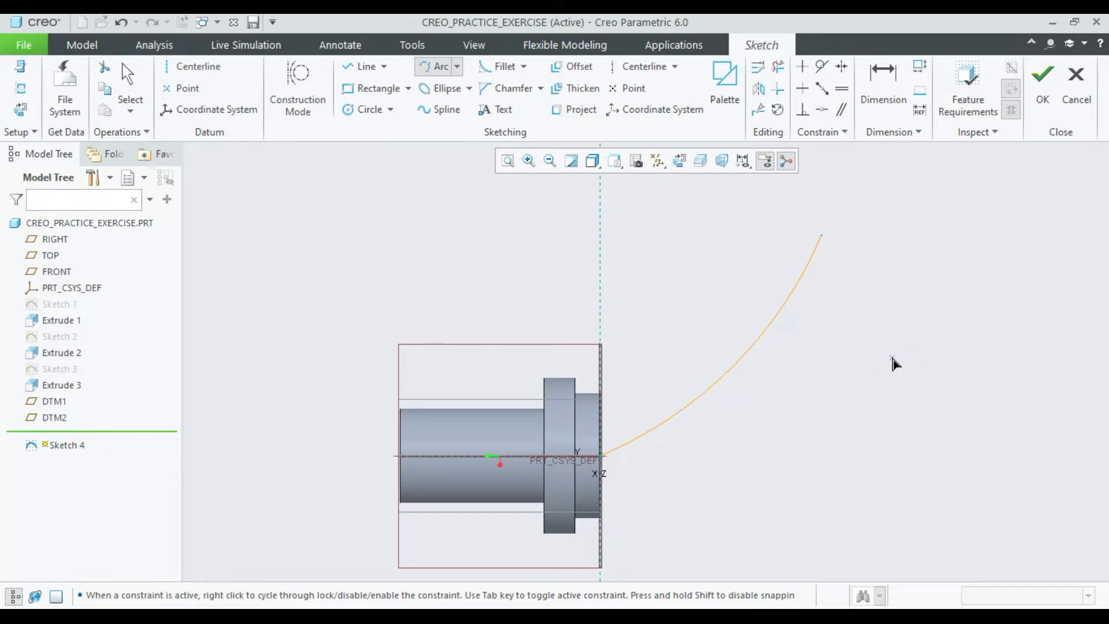
{"action": "middle_click", "coordinate": [893, 363]}
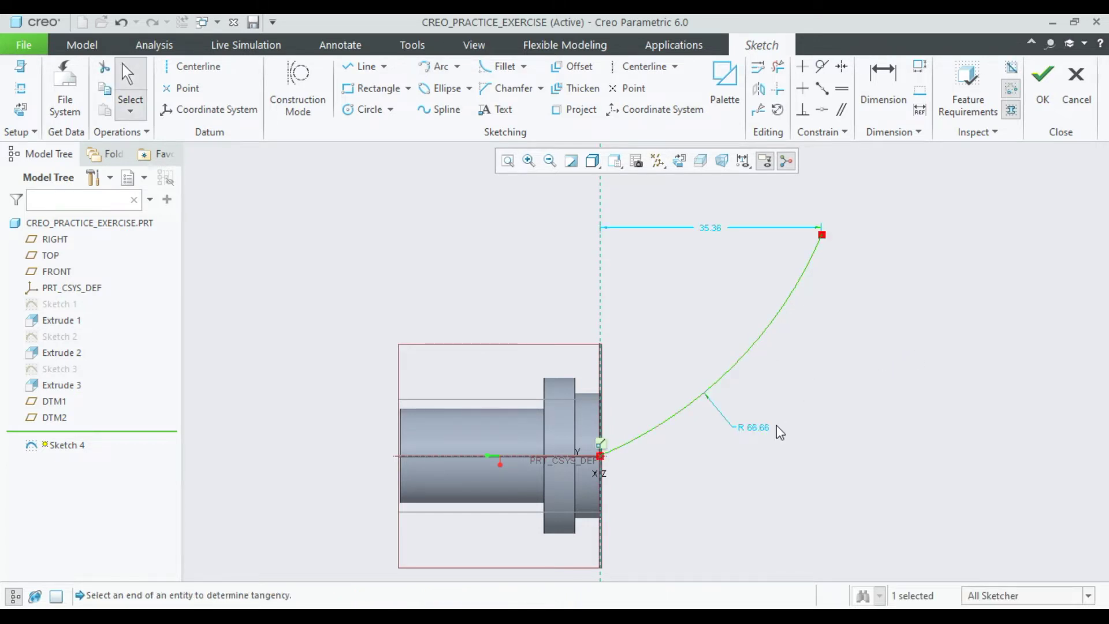
{"action": "double_click", "coordinate": [755, 429]}
{"action": "type", "text": "20"}
{"action": "key", "text": "Return"}
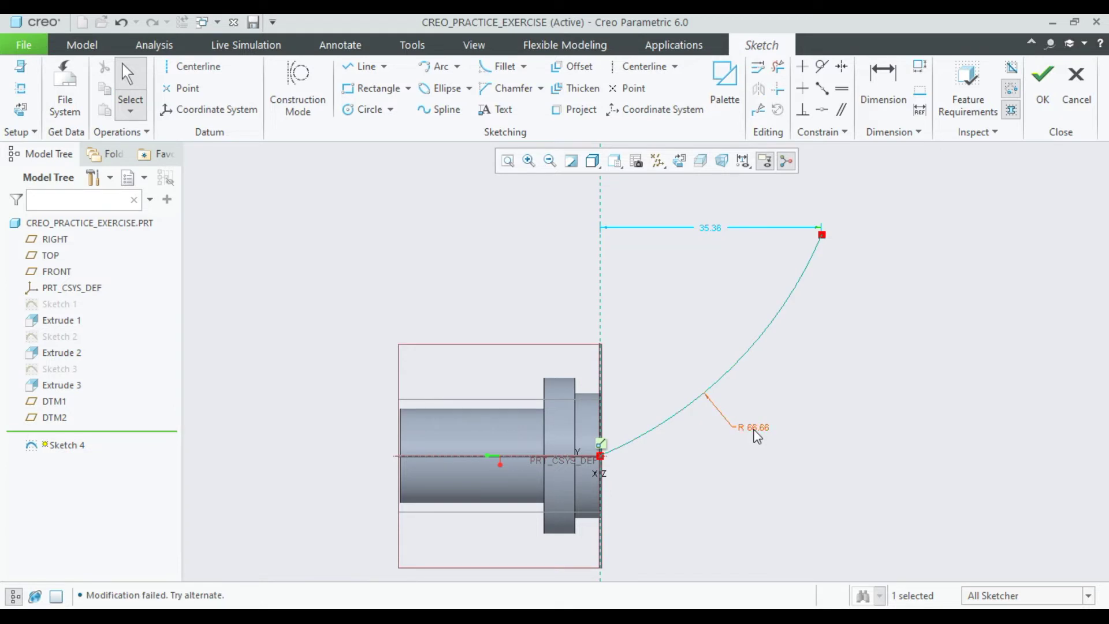
{"action": "double_click", "coordinate": [755, 427]}
{"action": "type", "text": "20"}
{"action": "key", "text": "Return"}
{"action": "mouse_move", "coordinate": [822, 244]}
{"action": "left_mouse_down"}
{"action": "mouse_move", "coordinate": [738, 379]}
{"action": "mouse_move", "coordinate": [758, 260]}
{"action": "left_mouse_up"}
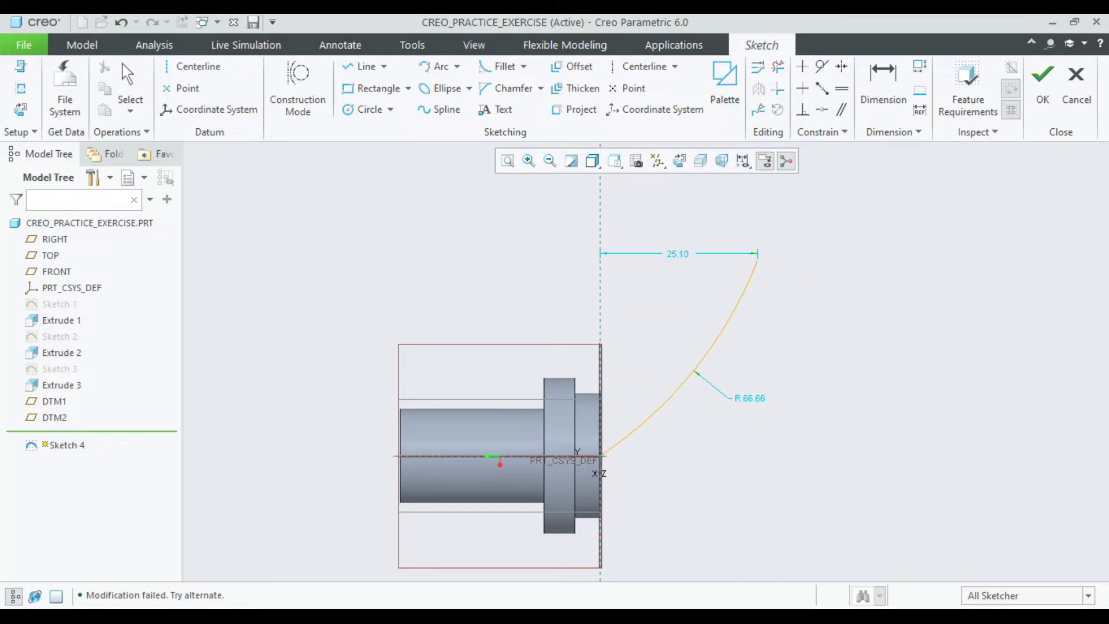
{"action": "double_click", "coordinate": [718, 433]}
{"action": "type", "text": "3"}
{"action": "key", "text": "Return"}
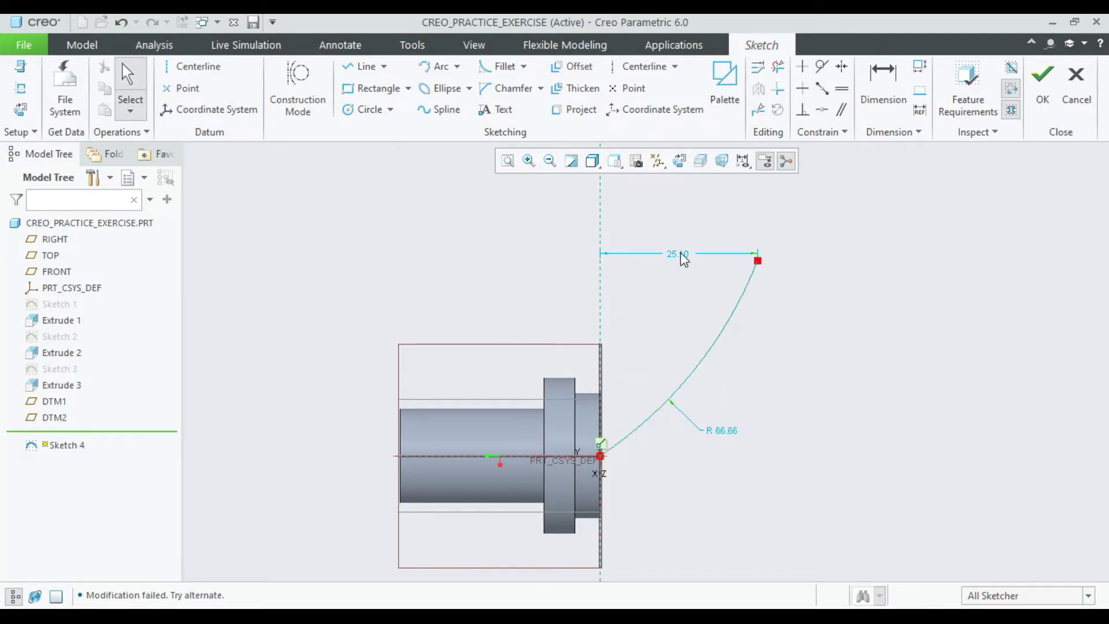
Dimension the arc end 30 high, set its radius to 66, and begin a second arc.
{"action": "left_click", "coordinate": [690, 298]}
{"action": "left_click", "coordinate": [883, 80]}
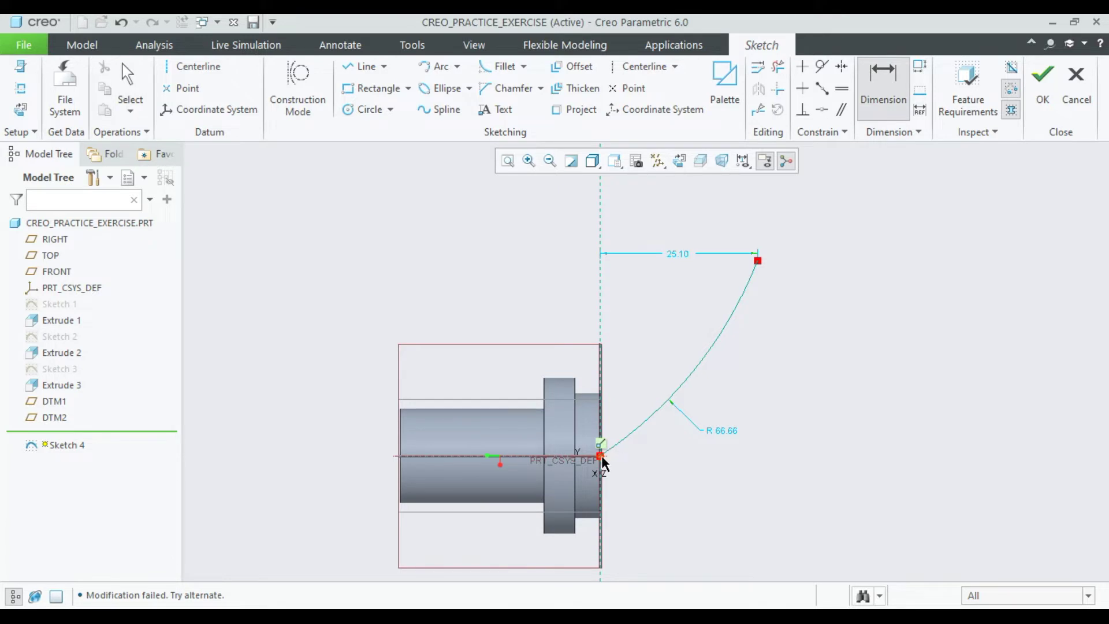
{"action": "middle_click", "coordinate": [812, 411]}
{"action": "type", "text": "3"}
{"action": "key", "text": "Return"}
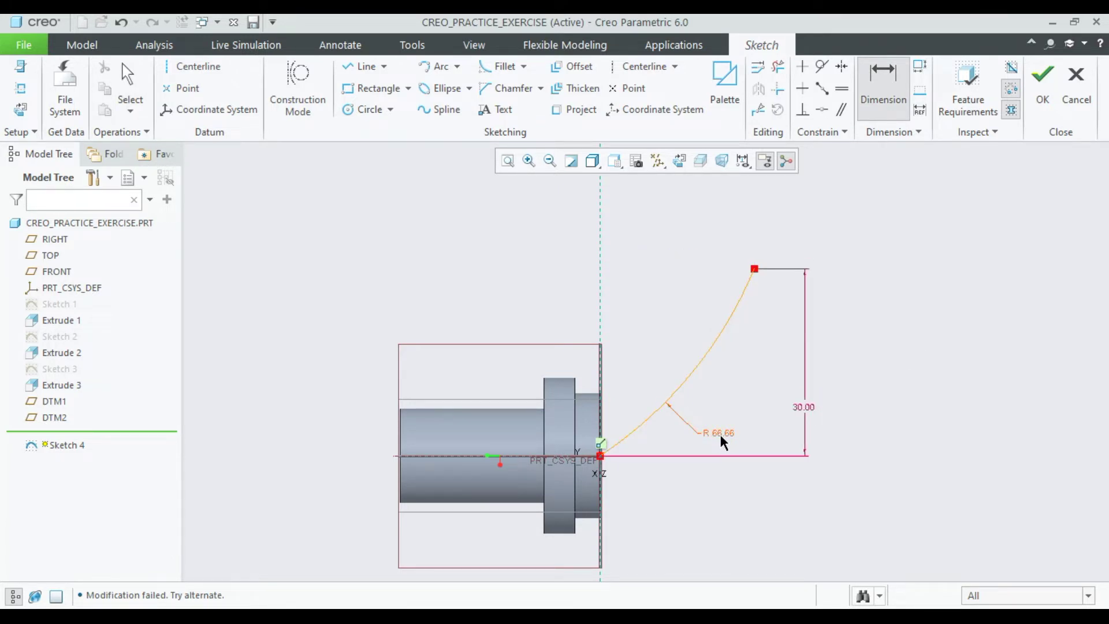
{"action": "double_click", "coordinate": [722, 442]}
{"action": "type", "text": "66"}
{"action": "key", "text": "Return"}
{"action": "left_click", "coordinate": [417, 71]}
{"action": "left_click", "coordinate": [601, 456]}
{"action": "left_click", "coordinate": [754, 269]}
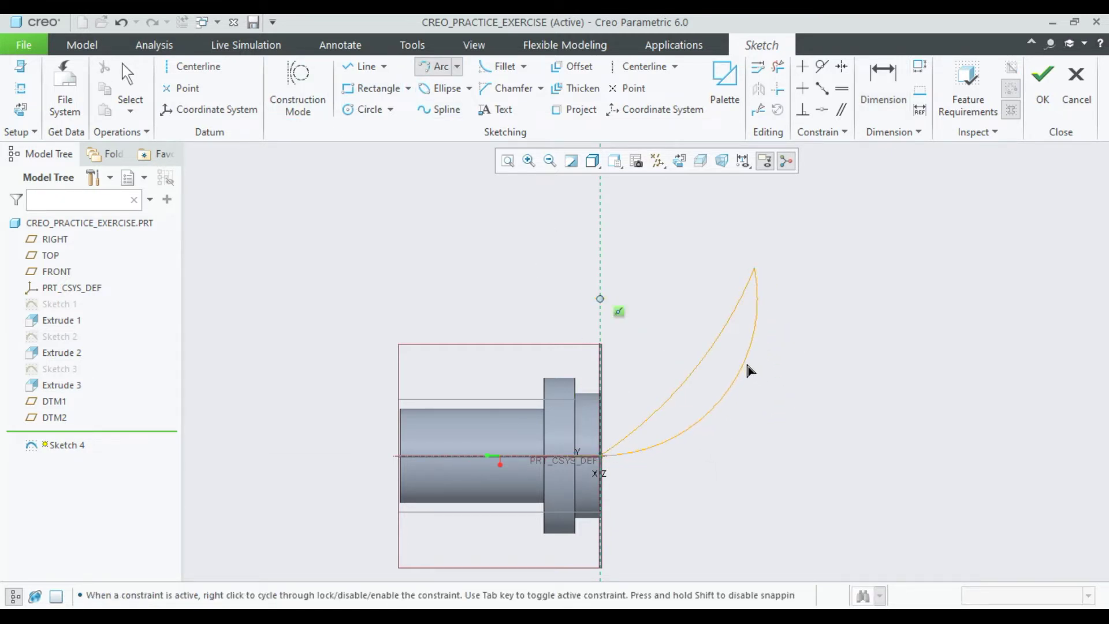
Finish the second arc at radius 20 and delete the old R 66.66 arc.
{"action": "left_click", "coordinate": [754, 373]}
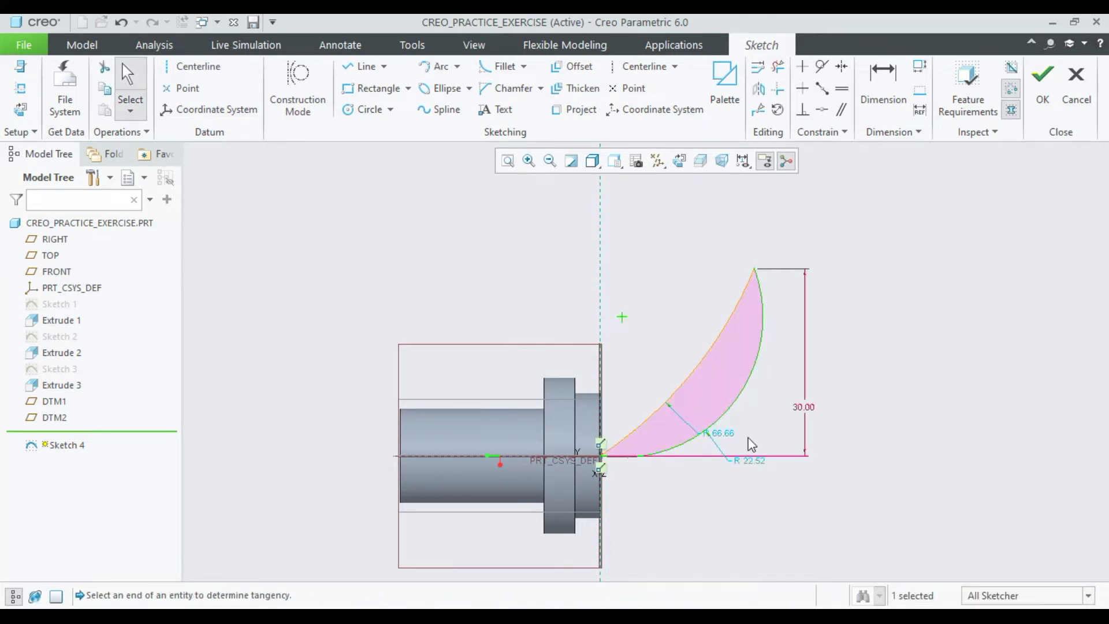
{"action": "middle_click", "coordinate": [775, 426]}
{"action": "double_click", "coordinate": [792, 428]}
{"action": "type", "text": "20"}
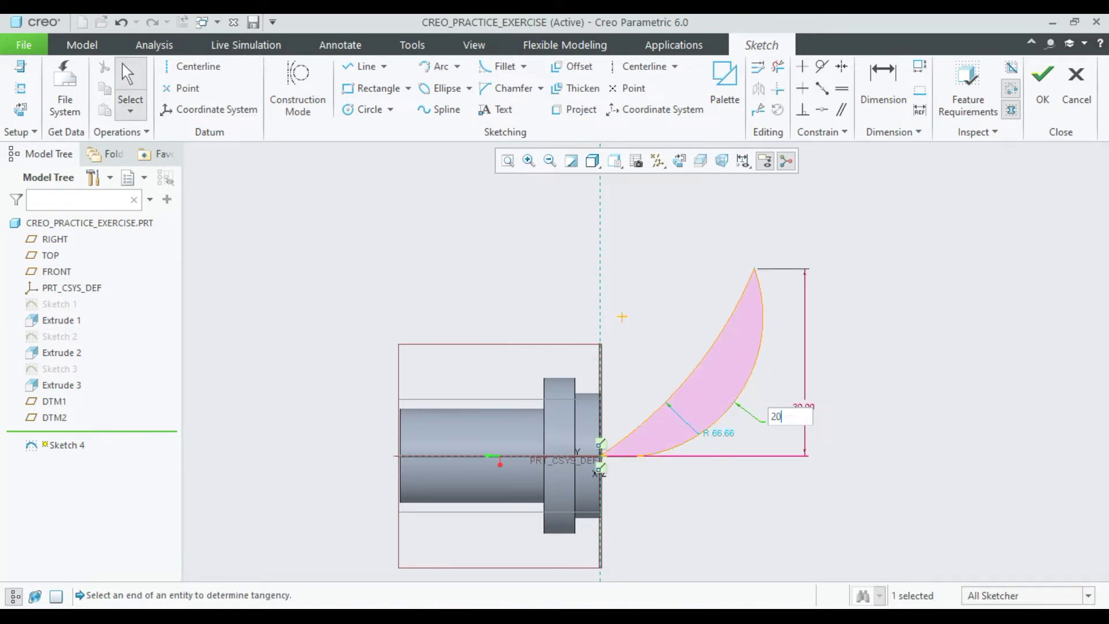
{"action": "key", "text": "Return"}
{"action": "left_click", "coordinate": [661, 423]}
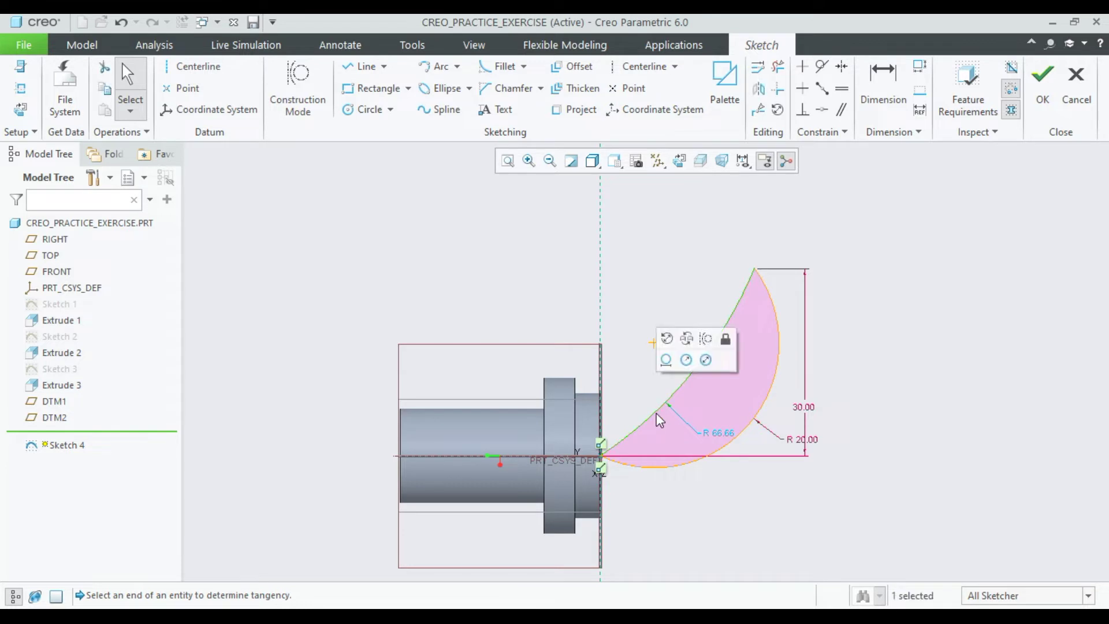
{"action": "key", "text": "Delete"}
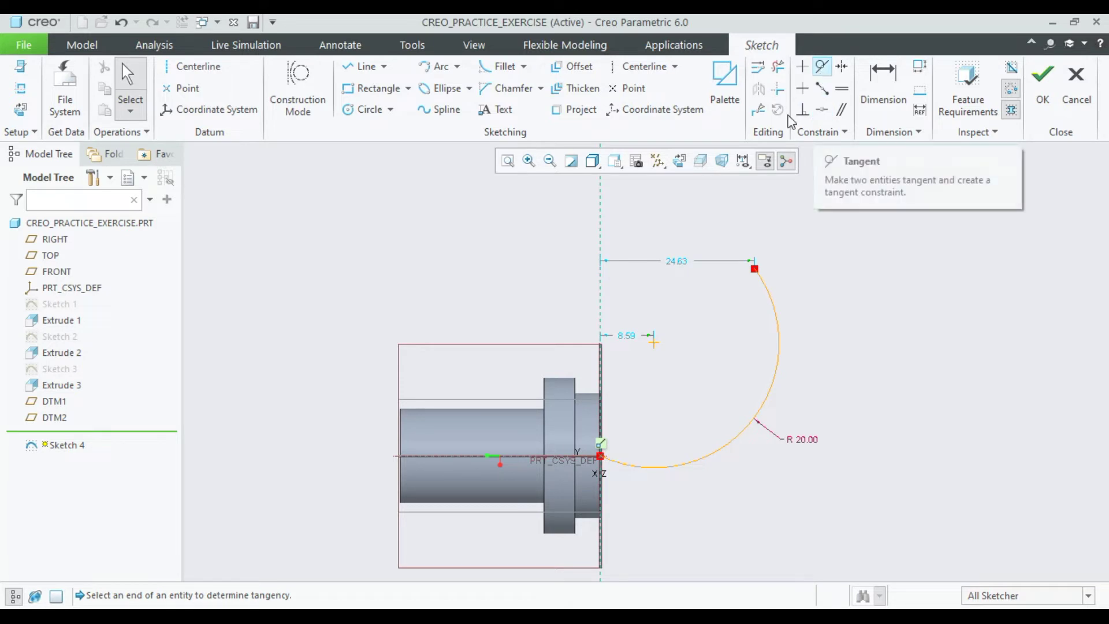
{"action": "left_click", "coordinate": [603, 462]}
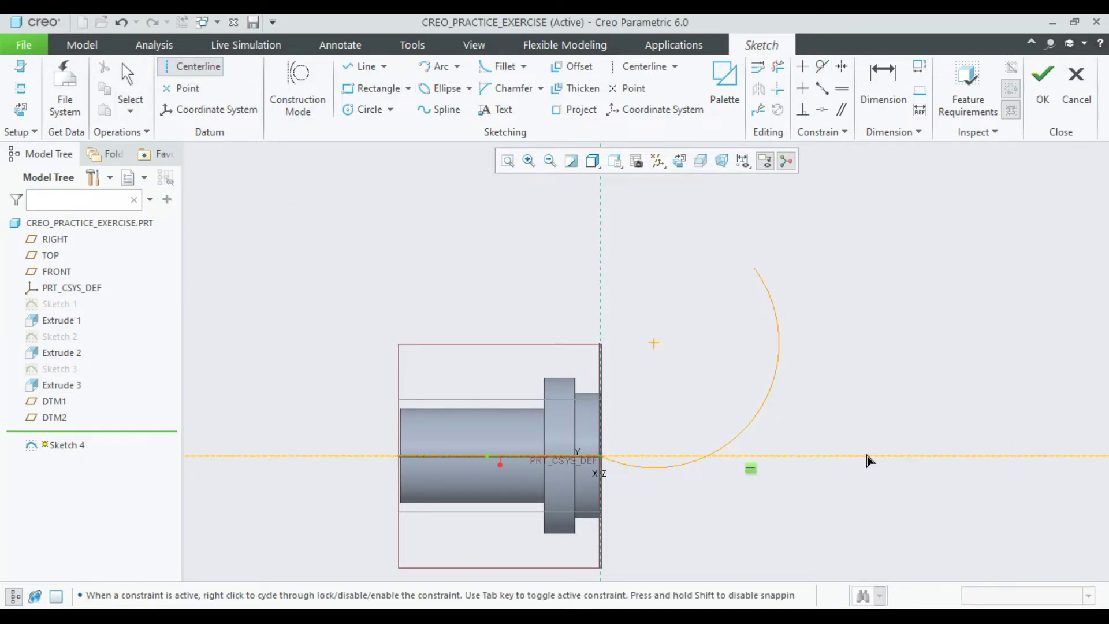
Attempt a tangent constraint on the R 20 arc, then undo the conflict fix.
{"action": "scroll", "coordinate": [883, 444], "scroll_direction": "up", "scroll_amount": 1}
{"action": "middle_click", "coordinate": [899, 404]}
{"action": "scroll", "coordinate": [898, 358], "scroll_direction": "up", "scroll_amount": 1}
{"action": "scroll", "coordinate": [921, 370], "scroll_direction": "down", "scroll_amount": 2}
{"action": "left_click", "coordinate": [732, 558]}
{"action": "left_click", "coordinate": [651, 500]}
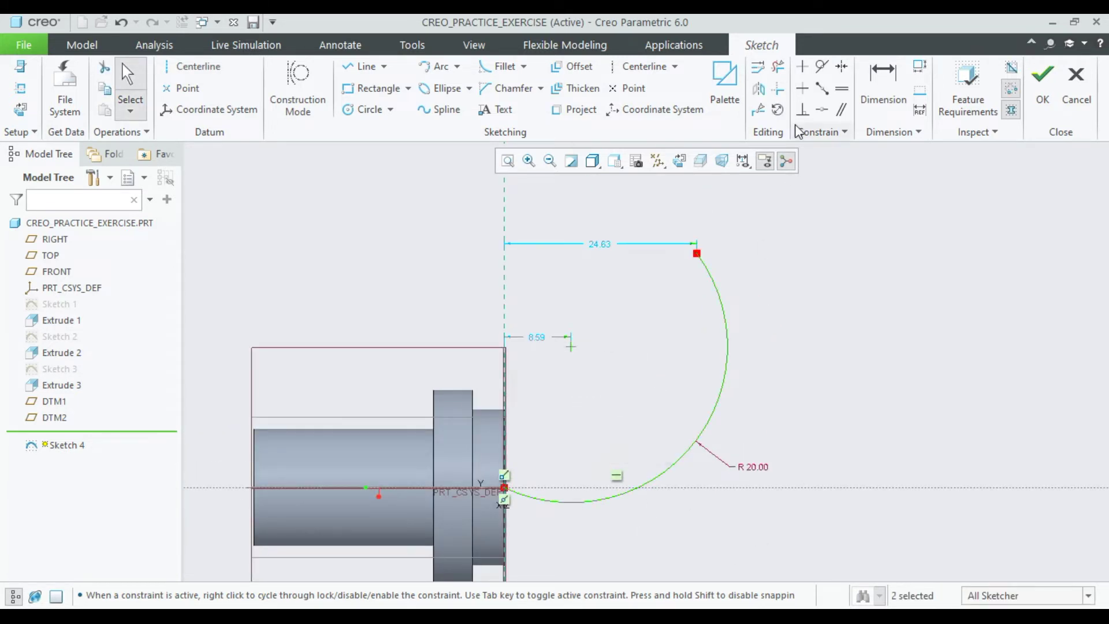
{"action": "left_click", "coordinate": [820, 67]}
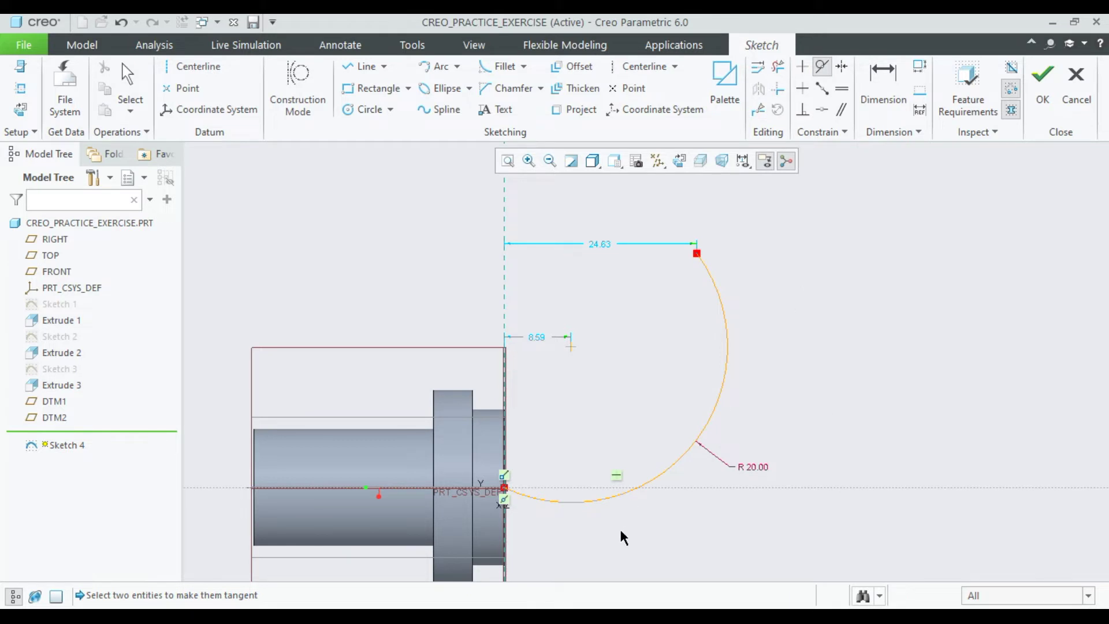
{"action": "left_click", "coordinate": [599, 500]}
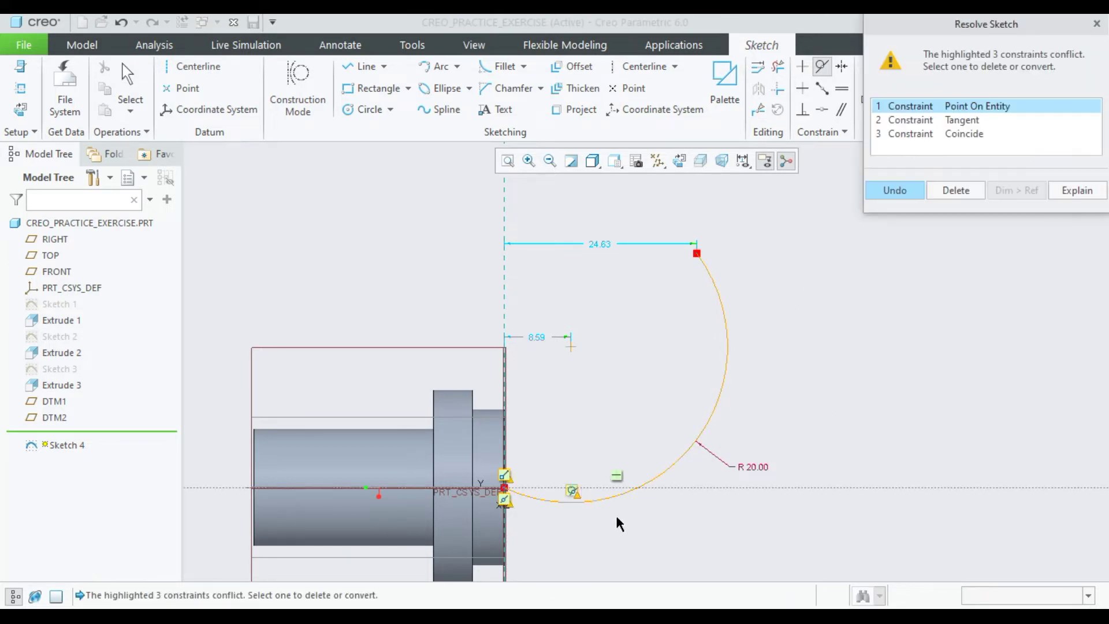
{"action": "left_click", "coordinate": [955, 190]}
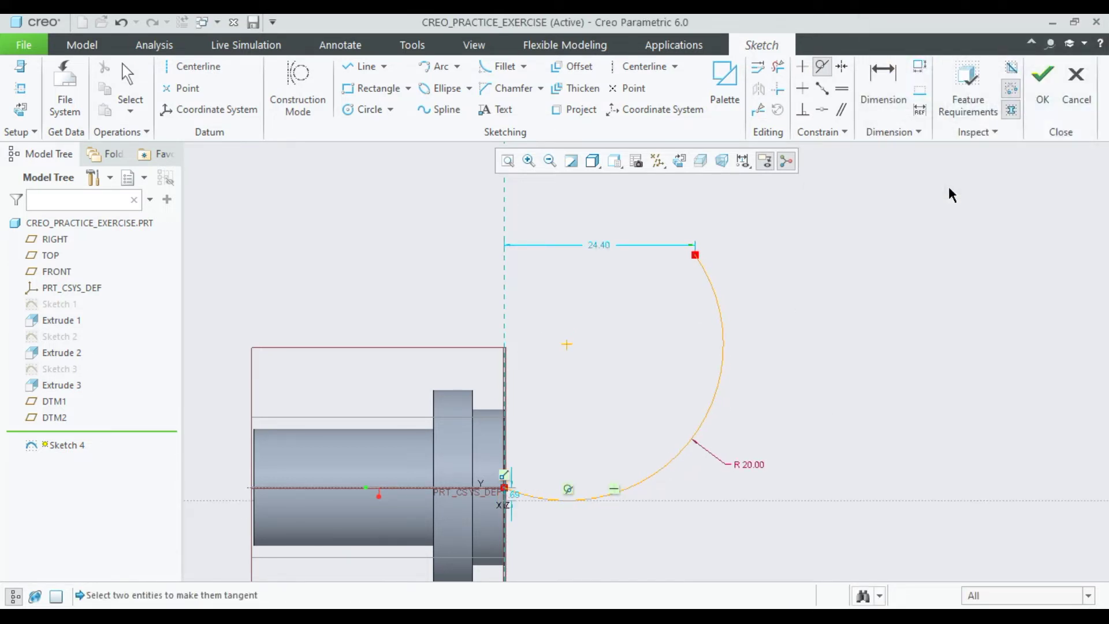
{"action": "left_click", "coordinate": [121, 21]}
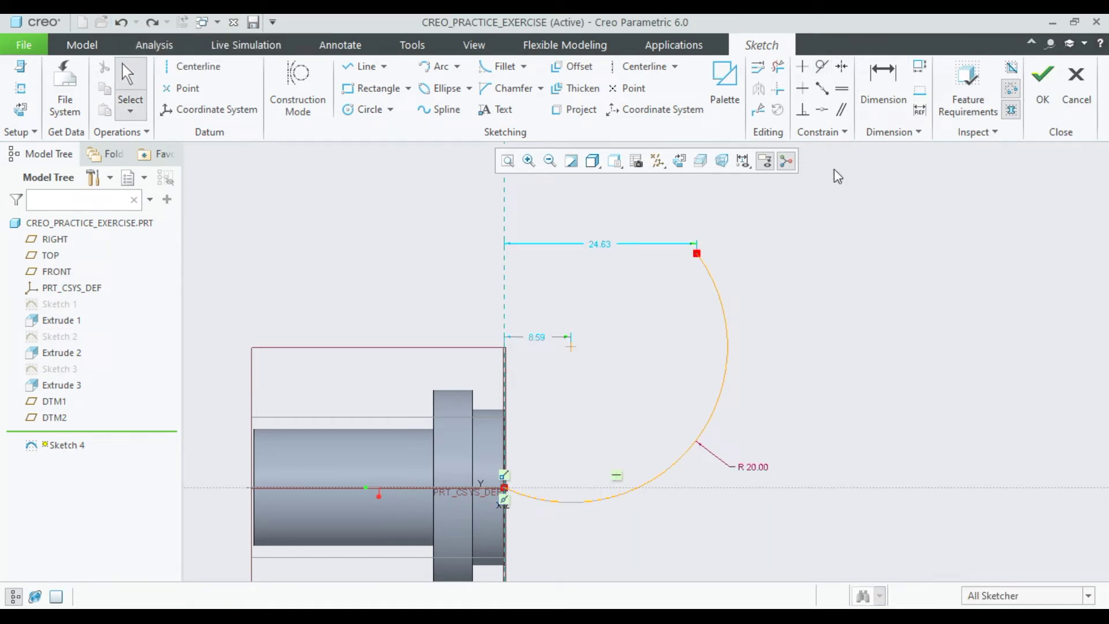
Make the arc tangent to the centerline, deleting the conflicting Coincide constraint.
{"action": "left_click", "coordinate": [821, 66]}
{"action": "left_click", "coordinate": [549, 486]}
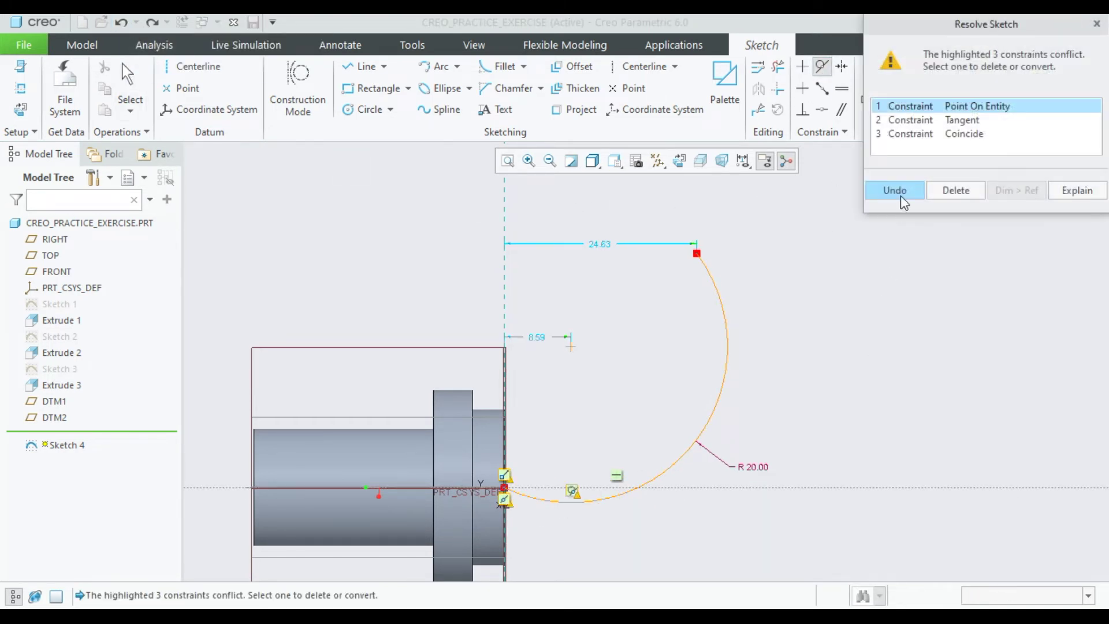
{"action": "left_click", "coordinate": [930, 134]}
{"action": "left_click", "coordinate": [952, 191]}
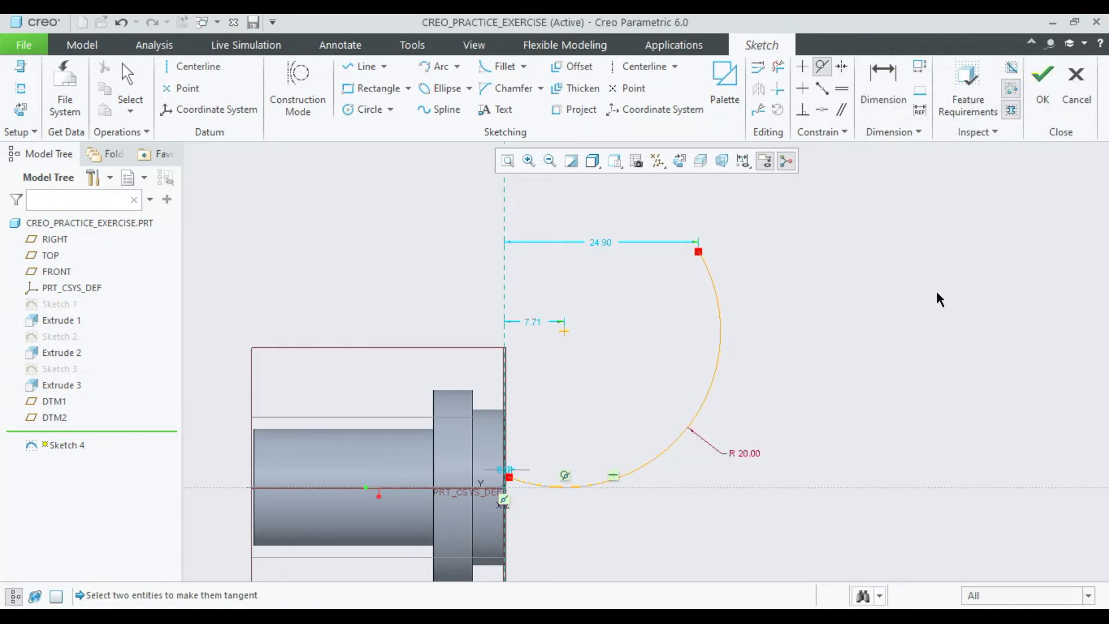
{"action": "scroll", "coordinate": [522, 509], "scroll_direction": "down", "scroll_amount": 4}
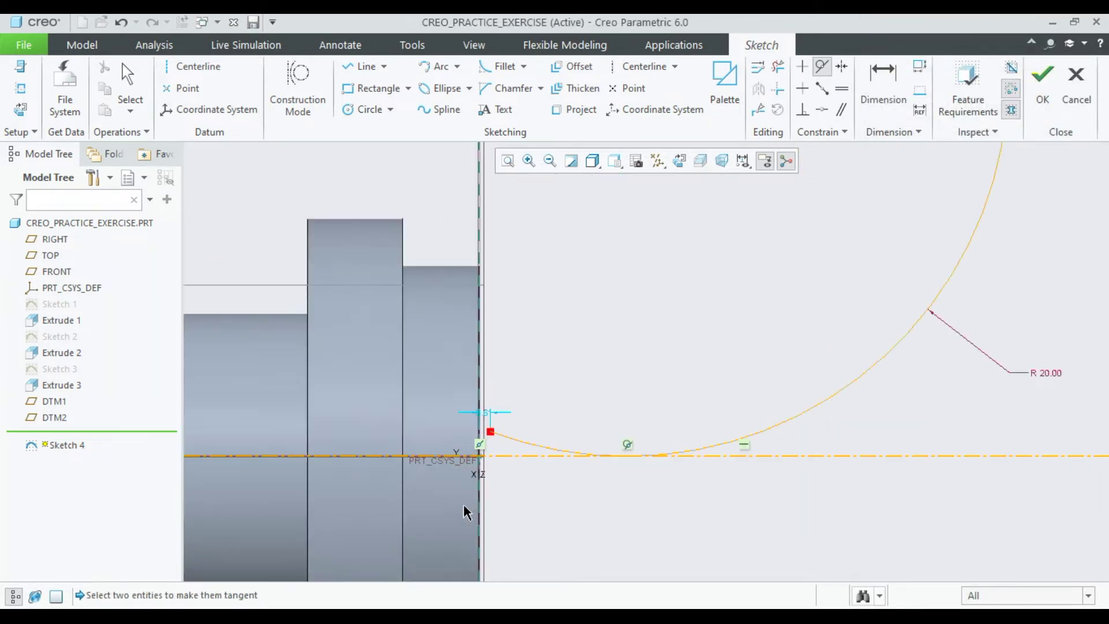
Trim away the stray small segment near the origin.
{"action": "left_click", "coordinate": [361, 66]}
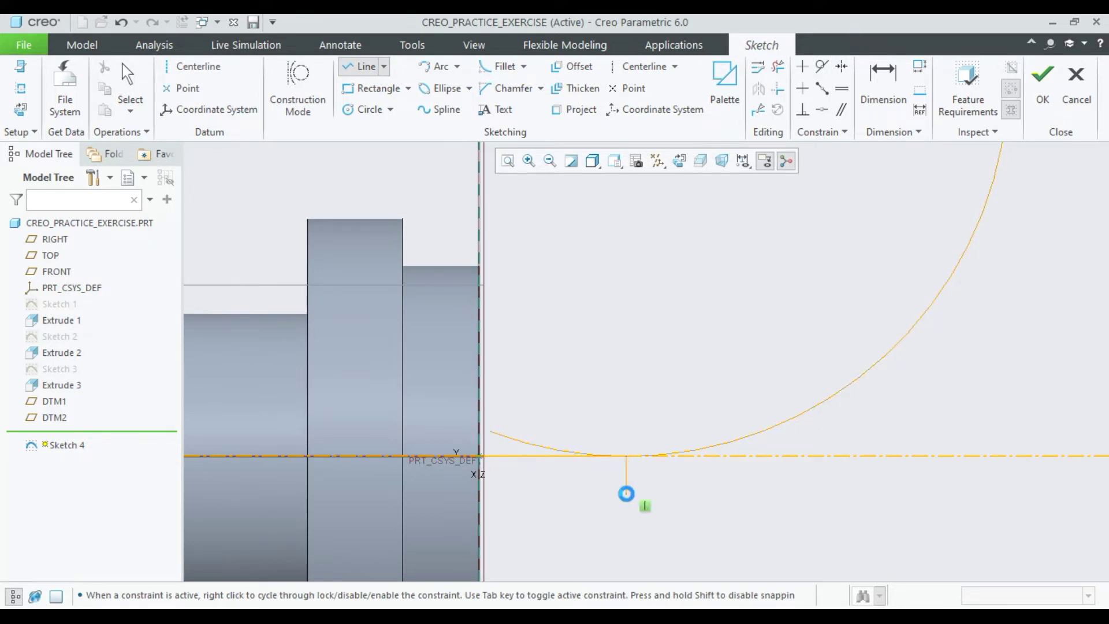
{"action": "middle_click", "coordinate": [625, 495]}
{"action": "left_click", "coordinate": [577, 456]}
{"action": "left_click", "coordinate": [777, 66]}
{"action": "left_click", "coordinate": [520, 440]}
{"action": "scroll", "coordinate": [549, 499], "scroll_direction": "down", "scroll_amount": 5}
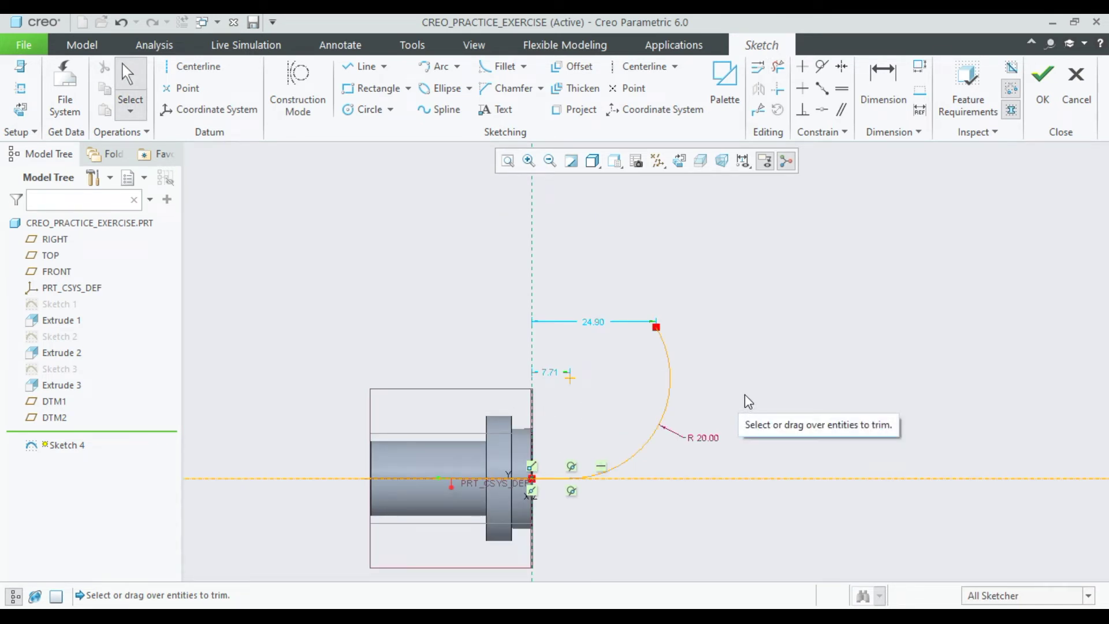
Dimension the arc's upper end 30 above the horizontal centerline.
{"action": "left_click", "coordinate": [882, 79]}
{"action": "left_click", "coordinate": [657, 328]}
{"action": "left_click", "coordinate": [744, 478]}
{"action": "middle_click", "coordinate": [757, 407]}
{"action": "type", "text": "30"}
{"action": "key", "text": "Return"}
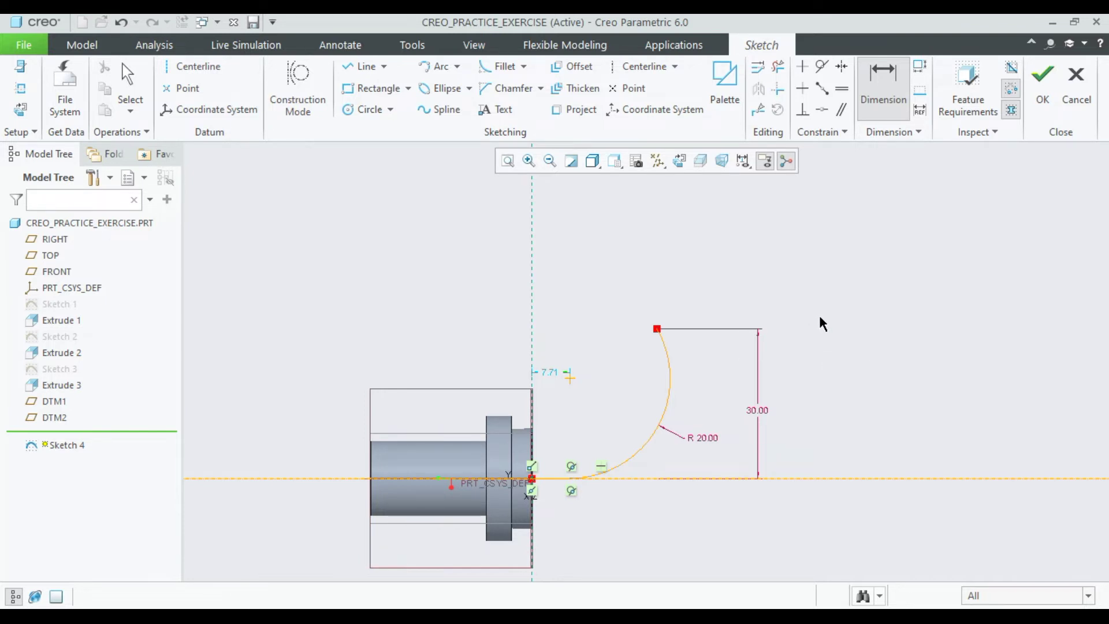
Dimension the arc endpoint 30 from the vertical centreline and finish the elbow path sketch.
{"action": "left_click", "coordinate": [882, 87]}
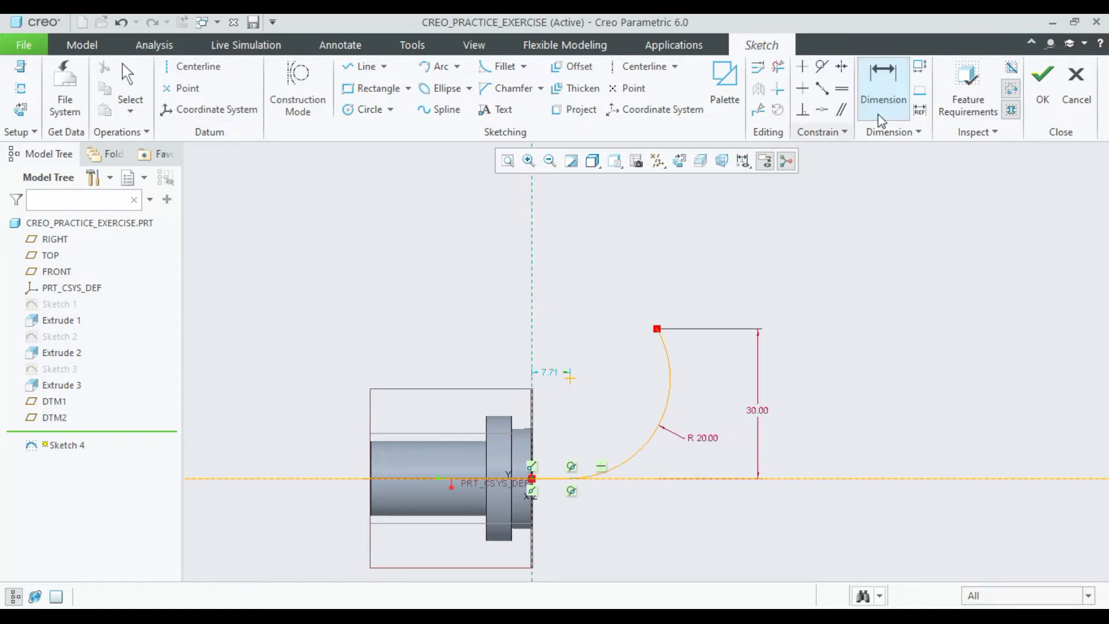
{"action": "left_click", "coordinate": [532, 306]}
{"action": "left_click", "coordinate": [656, 328]}
{"action": "middle_click", "coordinate": [594, 318]}
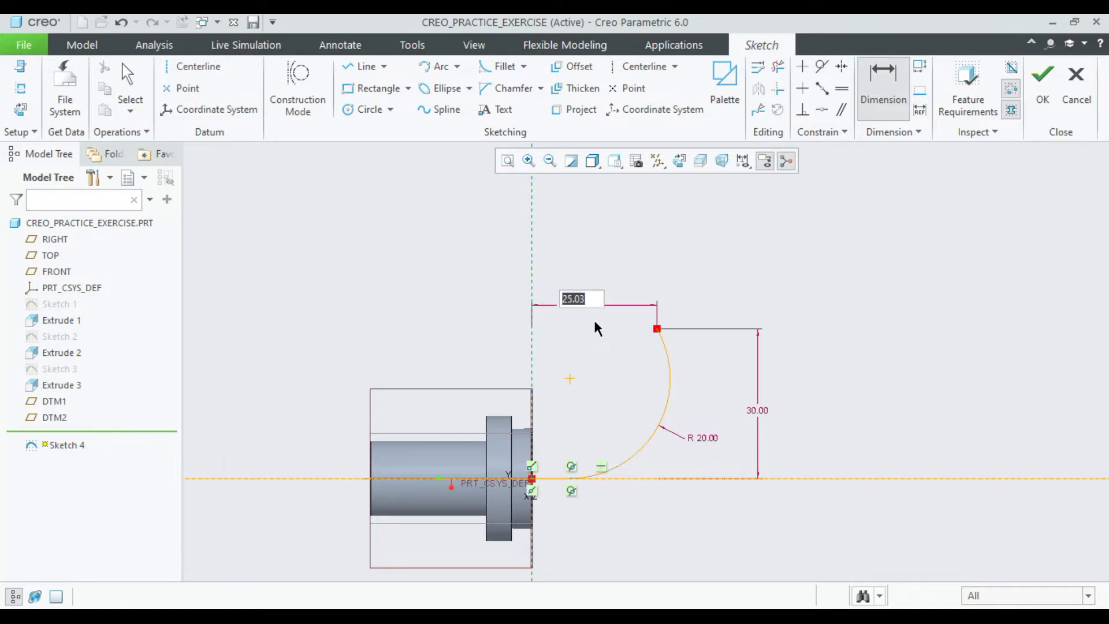
{"action": "type", "text": "30"}
{"action": "key", "text": "Return"}
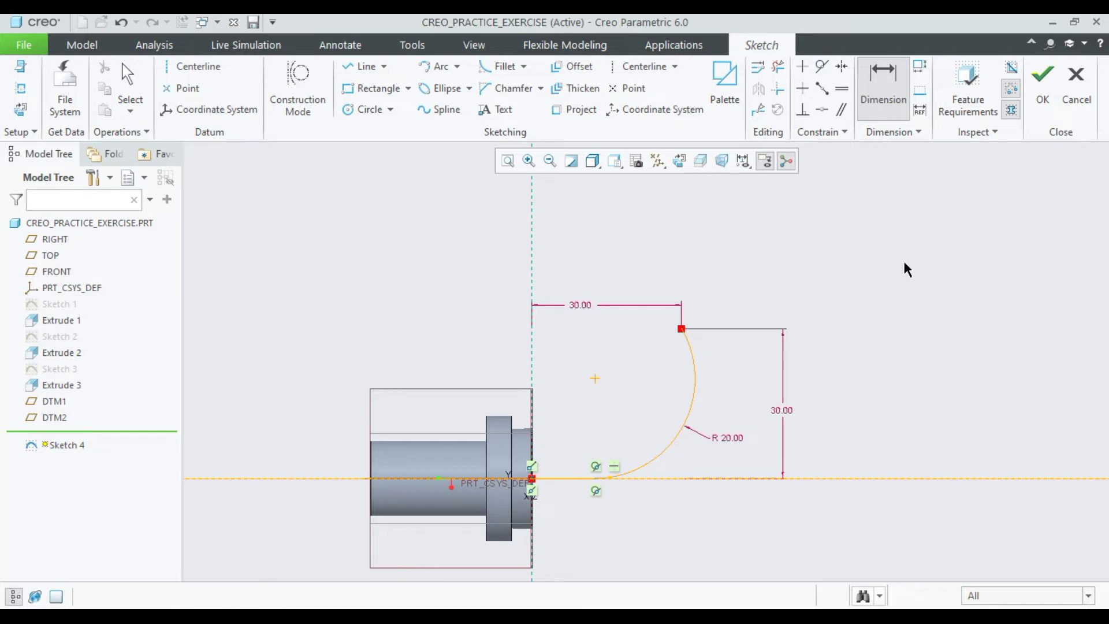
{"action": "middle_click", "coordinate": [892, 268]}
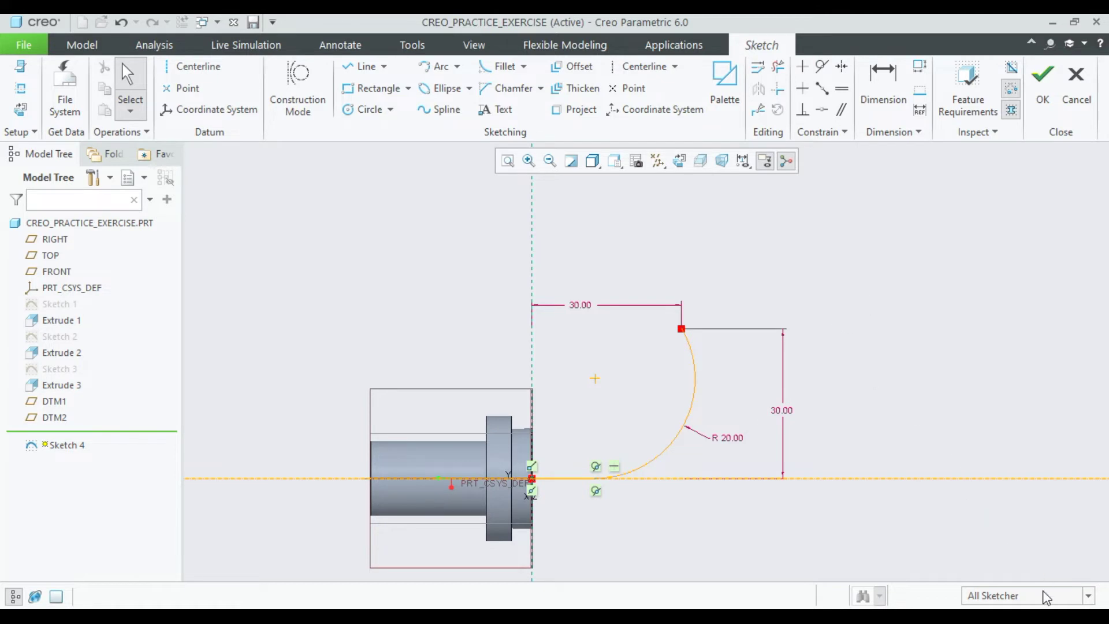
{"action": "middle_click_drag", "start_coordinate": [1046, 597], "coordinate": [982, 257]}
{"action": "left_click", "coordinate": [1050, 94]}
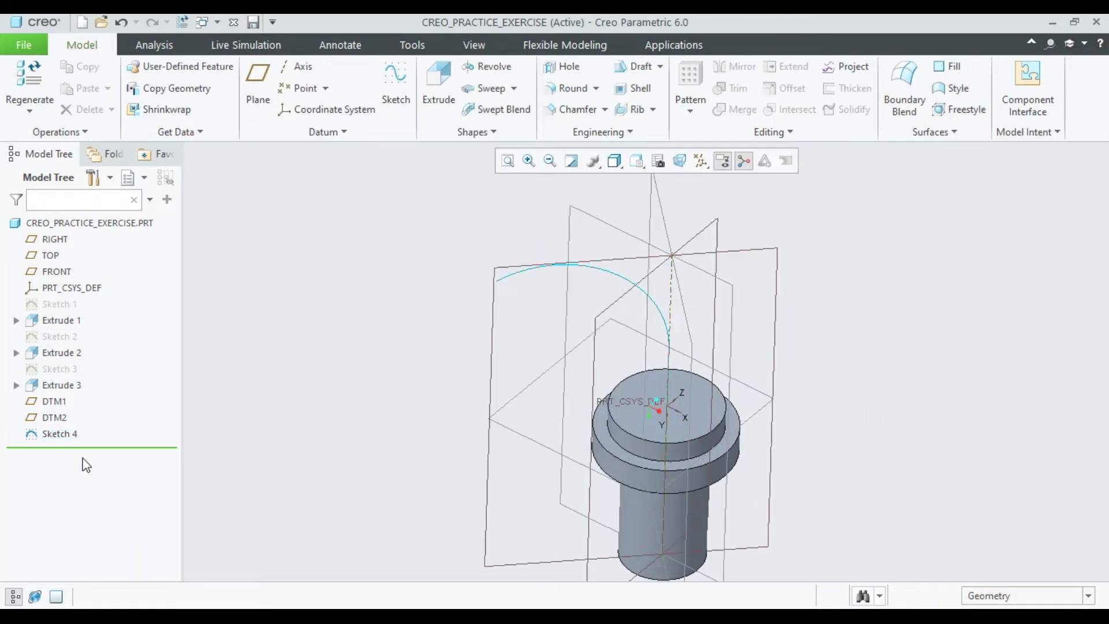
Start a sweep along Sketch 4 and open its cross-section sketch.
{"action": "left_click", "coordinate": [66, 438]}
{"action": "left_click", "coordinate": [501, 99]}
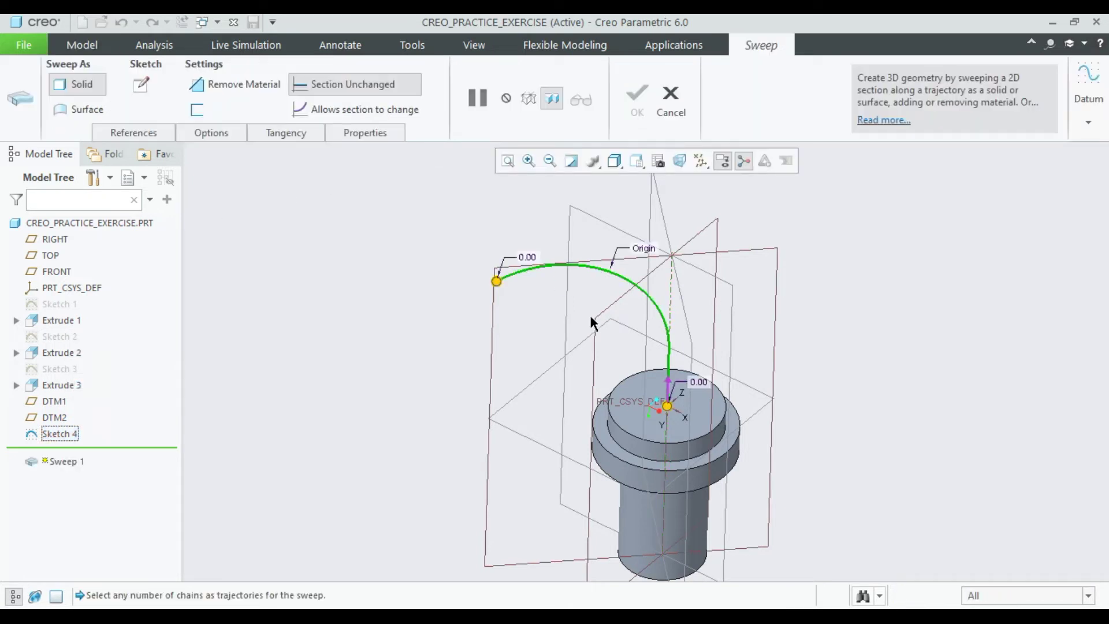
{"action": "left_click", "coordinate": [141, 84]}
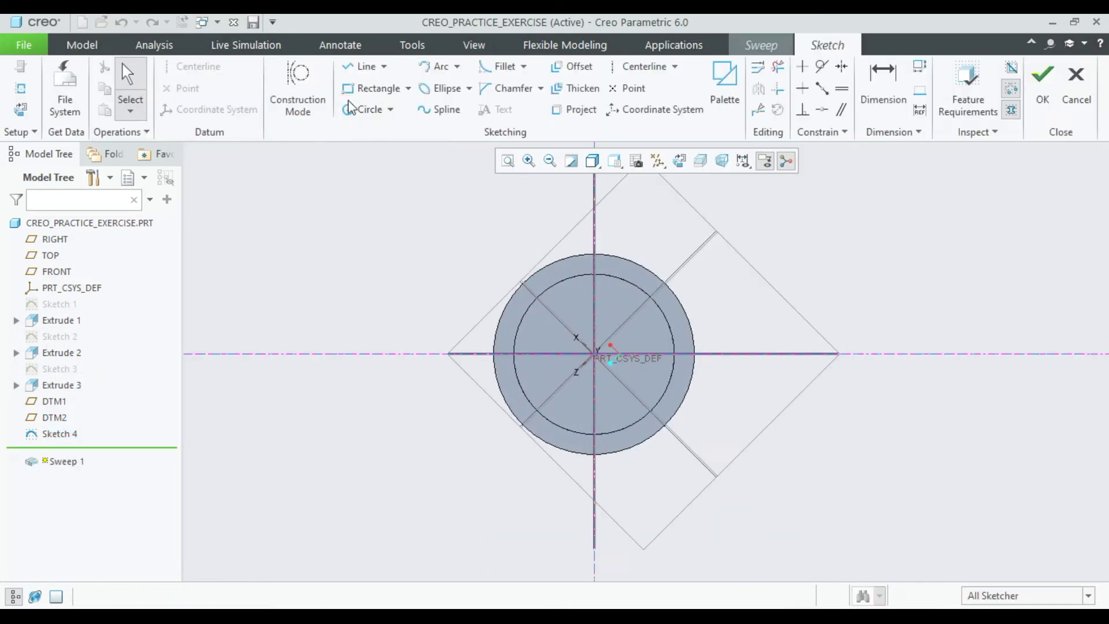
Draw a Ø15 circle at the origin as the sweep's cross-section.
{"action": "left_click", "coordinate": [370, 109]}
{"action": "scroll", "coordinate": [587, 359], "scroll_direction": "up", "scroll_amount": 3}
{"action": "left_click", "coordinate": [597, 312]}
{"action": "left_click", "coordinate": [611, 355]}
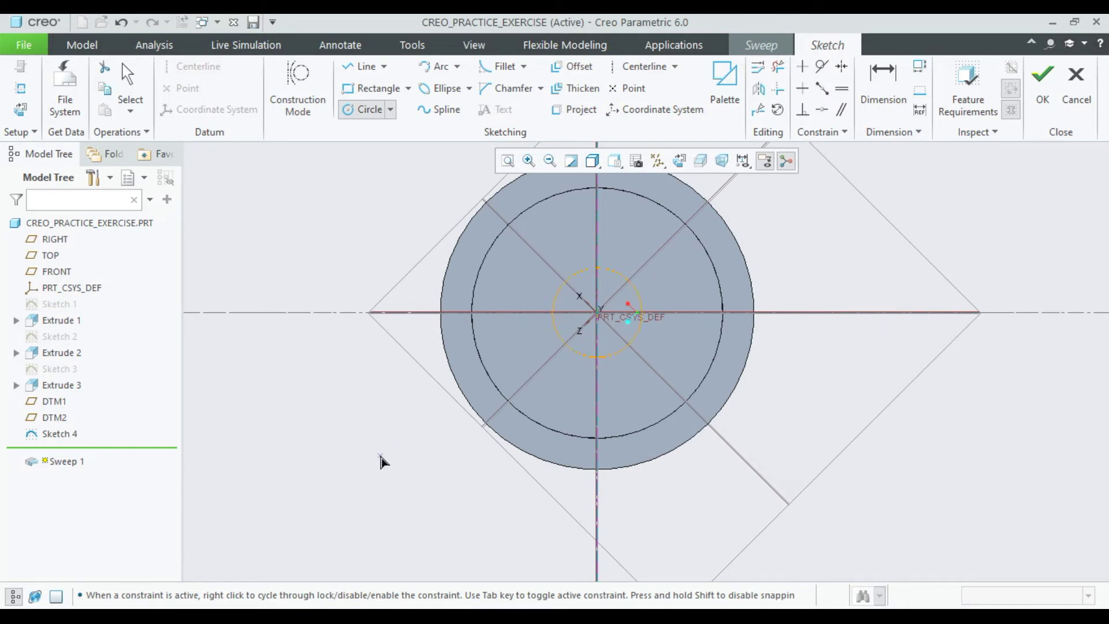
{"action": "middle_click", "coordinate": [384, 456]}
{"action": "double_click", "coordinate": [529, 266]}
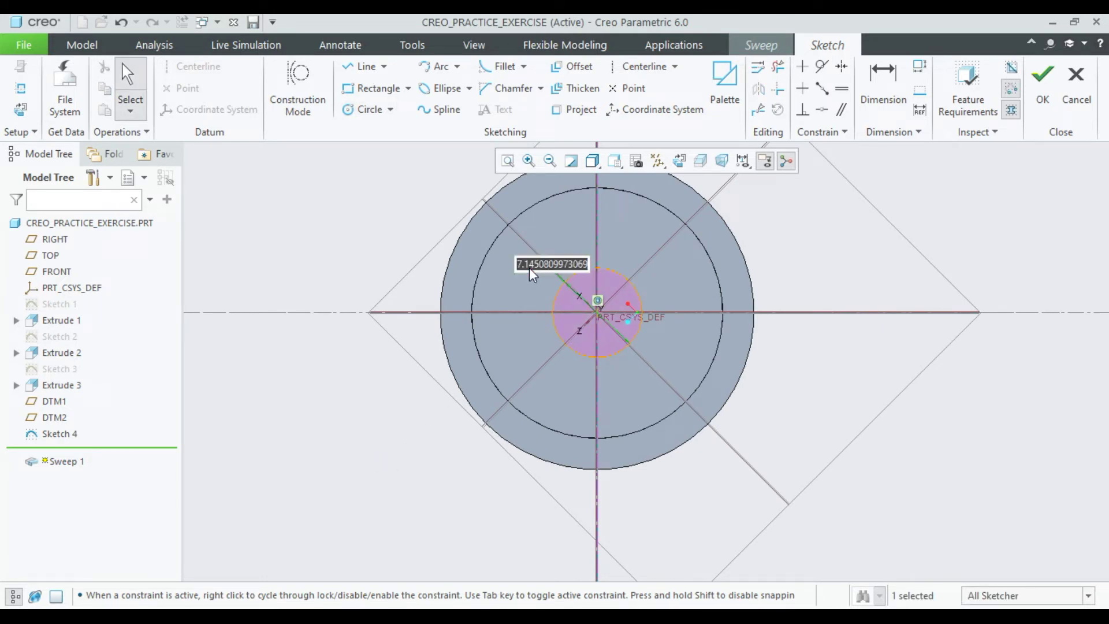
{"action": "type", "text": "15"}
{"action": "key", "text": "Return"}
{"action": "left_click", "coordinate": [1043, 73]}
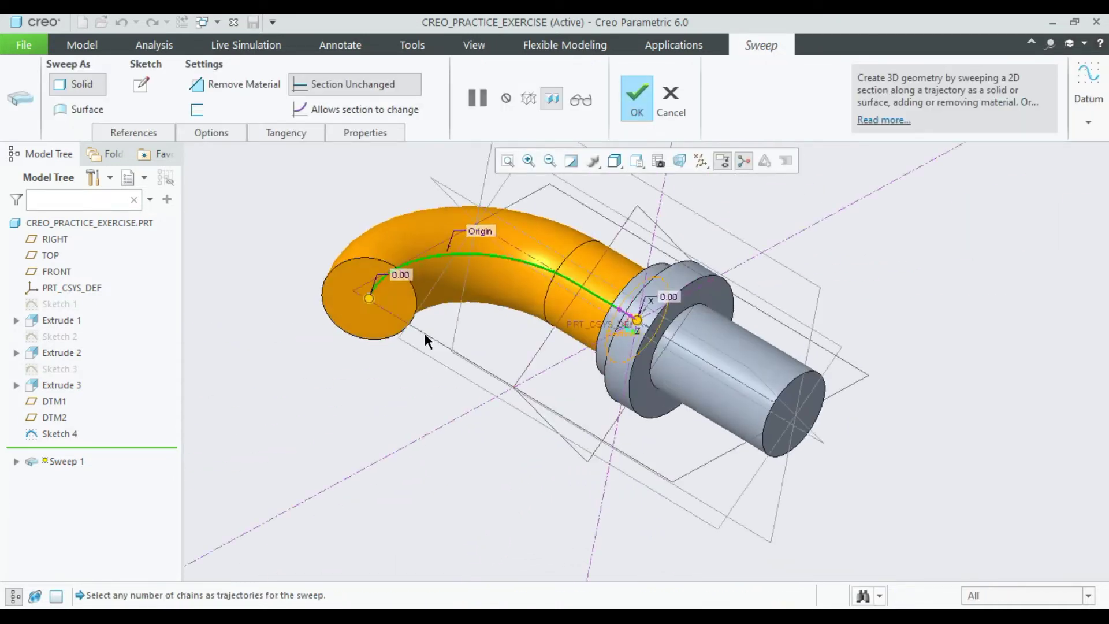
Keep the sweep section constant and complete the curved tube as Sweep 1.
{"action": "scroll", "coordinate": [424, 340], "scroll_direction": "down", "scroll_amount": 3}
{"action": "mouse_move", "coordinate": [389, 398]}
{"action": "middle_mouse_down"}
{"action": "mouse_move", "coordinate": [454, 306]}
{"action": "mouse_move", "coordinate": [473, 339]}
{"action": "middle_mouse_up"}
{"action": "left_click", "coordinate": [371, 103]}
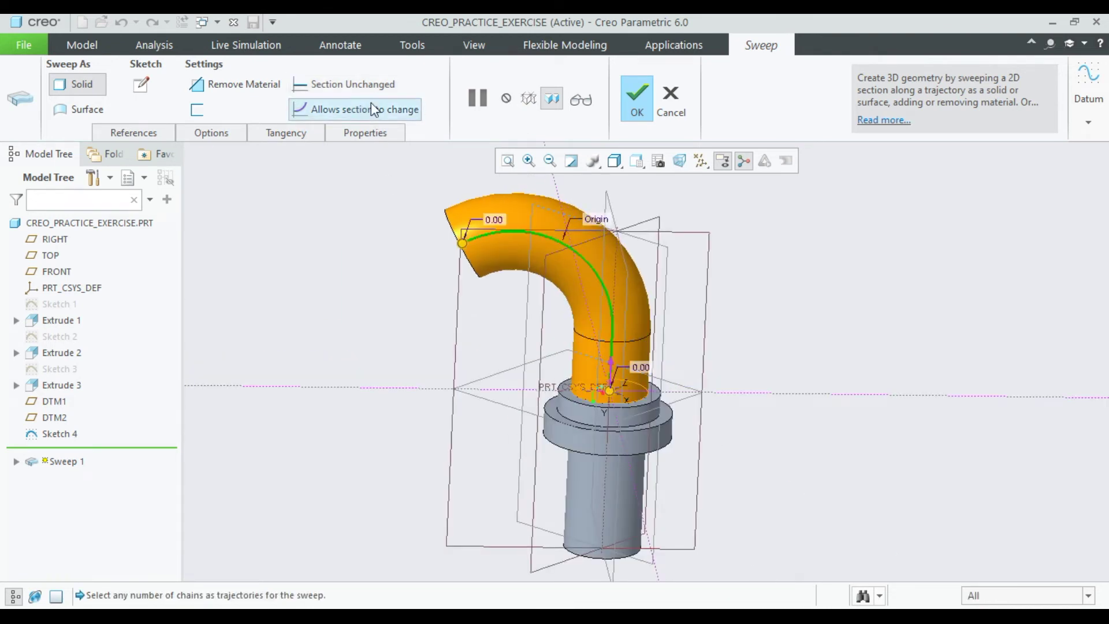
{"action": "left_click", "coordinate": [366, 82]}
{"action": "left_click", "coordinate": [371, 109]}
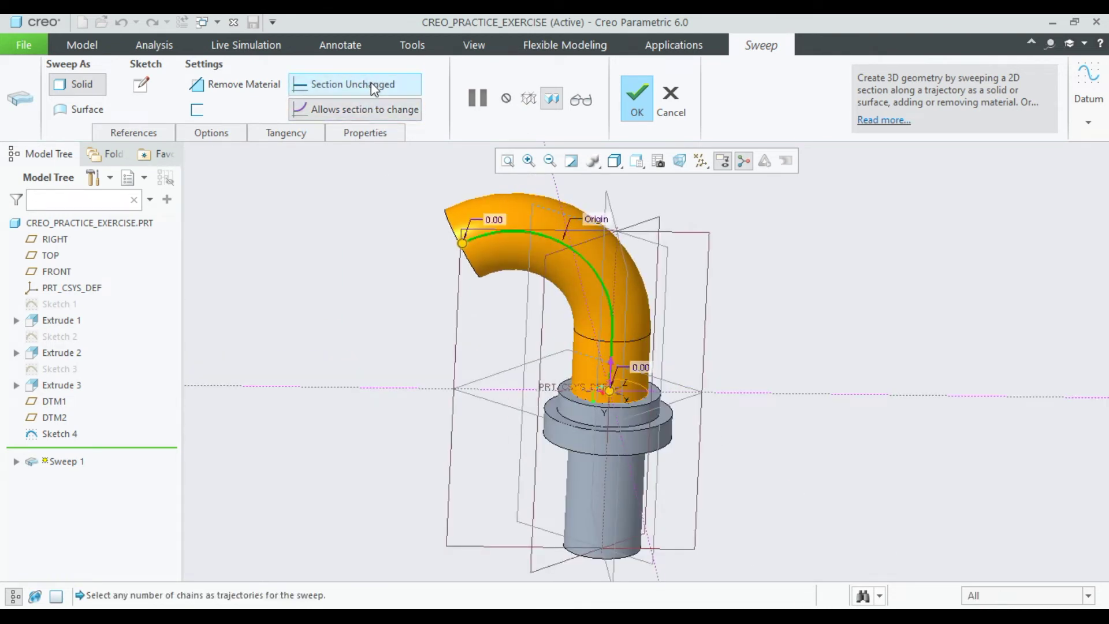
{"action": "left_click", "coordinate": [372, 87]}
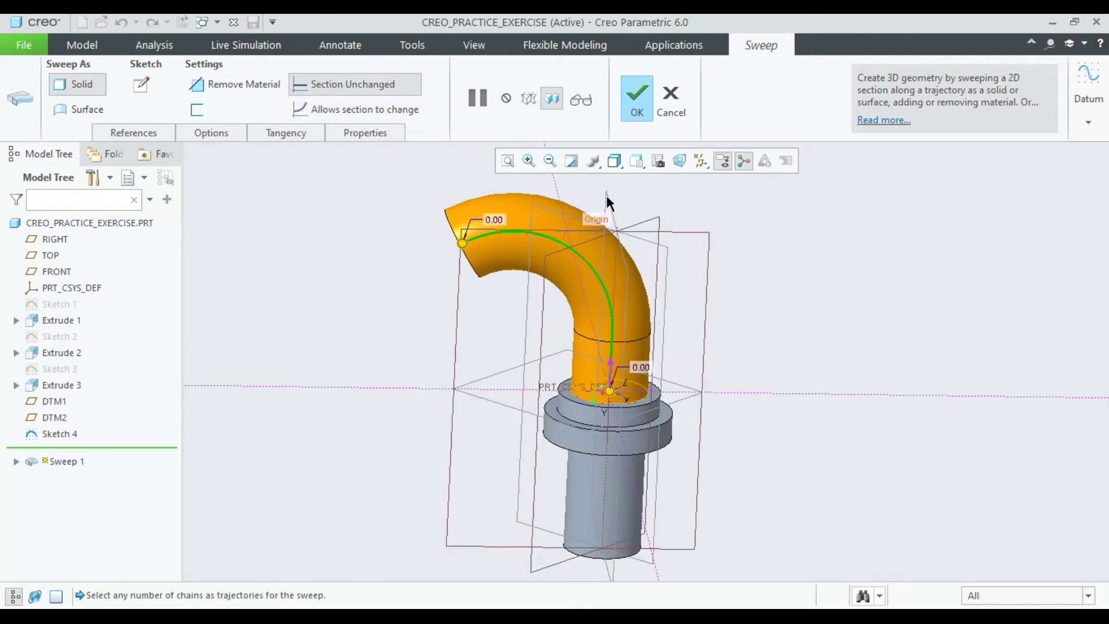
{"action": "left_click", "coordinate": [639, 92]}
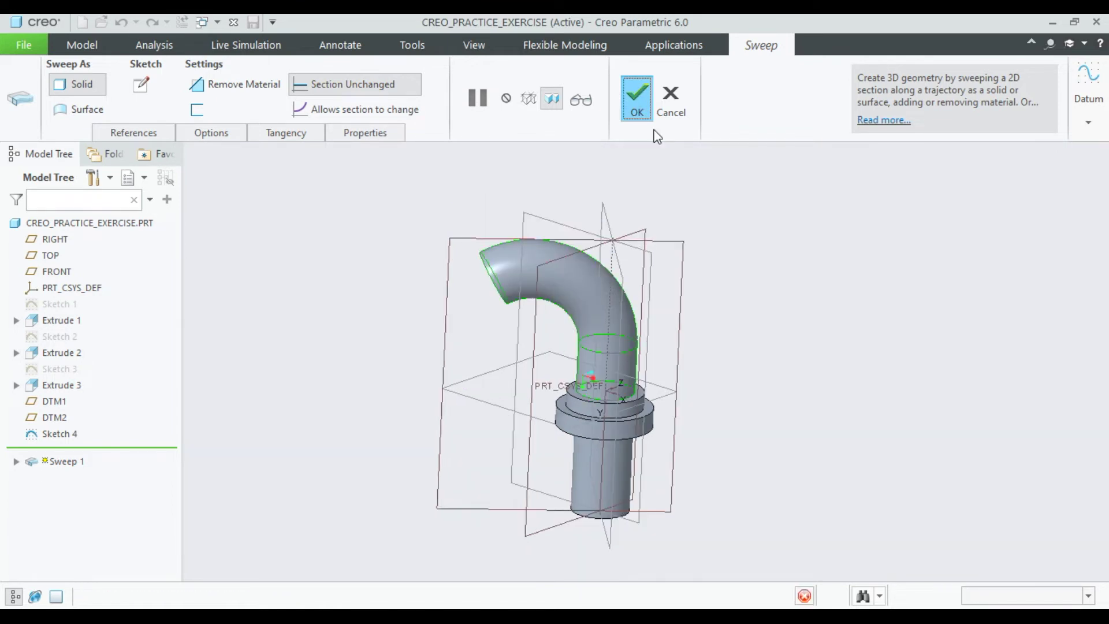
Start a new sketch on the tube's free end face.
{"action": "mouse_move", "coordinate": [656, 346]}
{"action": "middle_mouse_down"}
{"action": "mouse_move", "coordinate": [588, 361]}
{"action": "mouse_move", "coordinate": [552, 349]}
{"action": "mouse_move", "coordinate": [574, 388]}
{"action": "mouse_move", "coordinate": [594, 373]}
{"action": "mouse_move", "coordinate": [574, 383]}
{"action": "middle_mouse_up"}
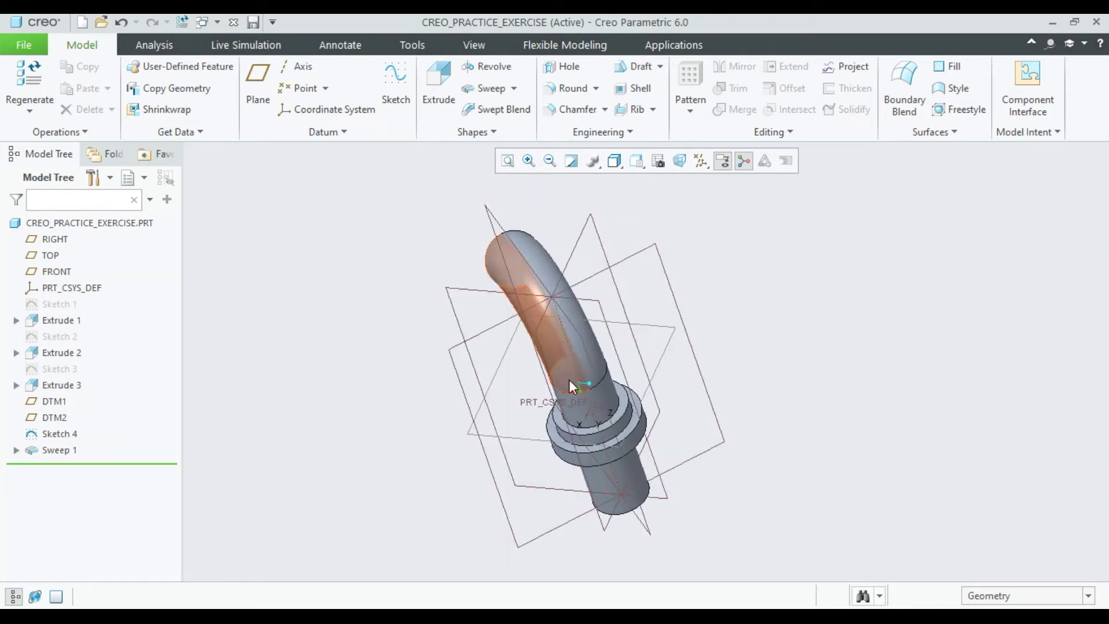
{"action": "left_click", "coordinate": [651, 252]}
{"action": "mouse_move", "coordinate": [633, 369]}
{"action": "middle_mouse_down"}
{"action": "mouse_move", "coordinate": [683, 396]}
{"action": "mouse_move", "coordinate": [647, 319]}
{"action": "mouse_move", "coordinate": [697, 356]}
{"action": "middle_mouse_up"}
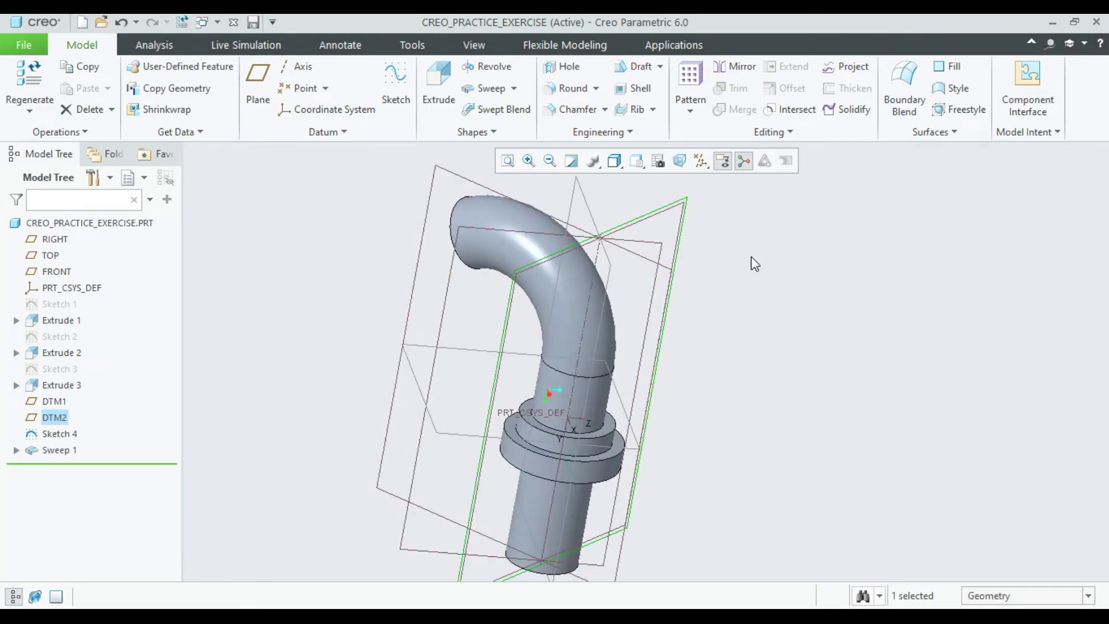
{"action": "mouse_move", "coordinate": [701, 332]}
{"action": "middle_mouse_down"}
{"action": "mouse_move", "coordinate": [611, 372]}
{"action": "mouse_move", "coordinate": [678, 364]}
{"action": "mouse_move", "coordinate": [641, 387]}
{"action": "mouse_move", "coordinate": [683, 348]}
{"action": "mouse_move", "coordinate": [683, 366]}
{"action": "mouse_move", "coordinate": [789, 474]}
{"action": "mouse_move", "coordinate": [610, 383]}
{"action": "mouse_move", "coordinate": [602, 367]}
{"action": "mouse_move", "coordinate": [645, 379]}
{"action": "middle_mouse_up"}
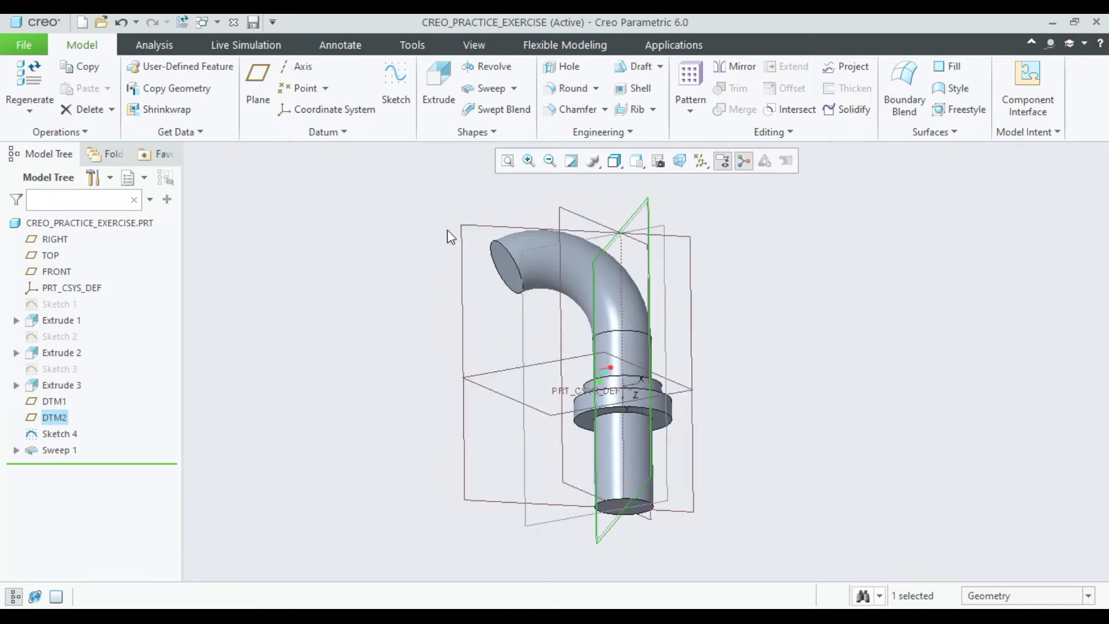
{"action": "left_click", "coordinate": [506, 263]}
{"action": "left_click", "coordinate": [564, 189]}
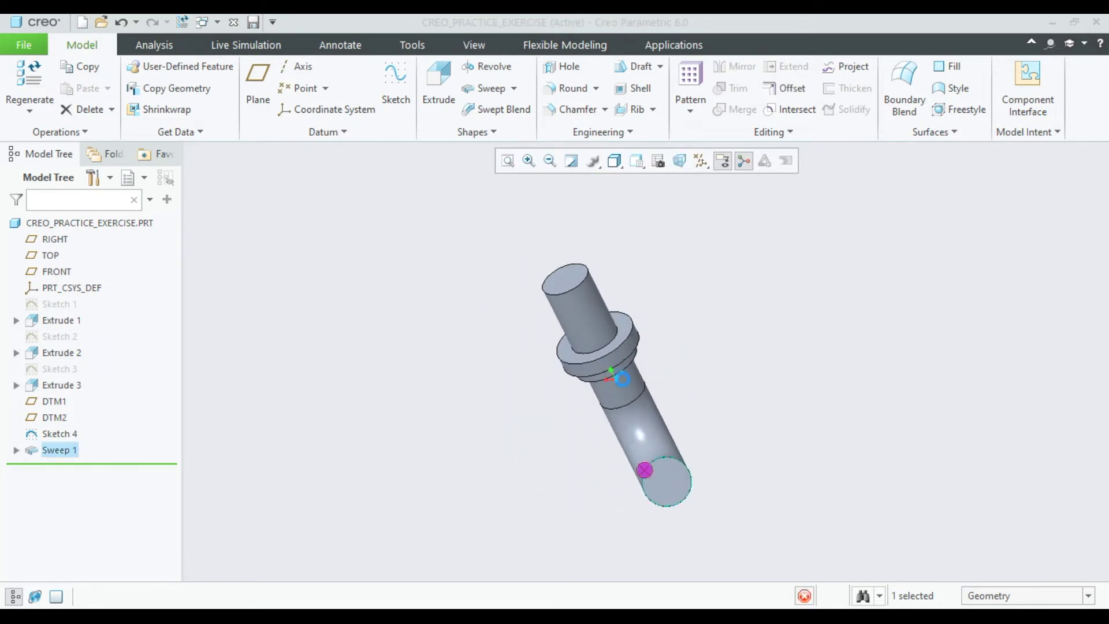
Draw a 25 × 25 centre rectangle on the tube end's origin.
{"action": "scroll", "coordinate": [831, 483], "scroll_direction": "down", "scroll_amount": 2}
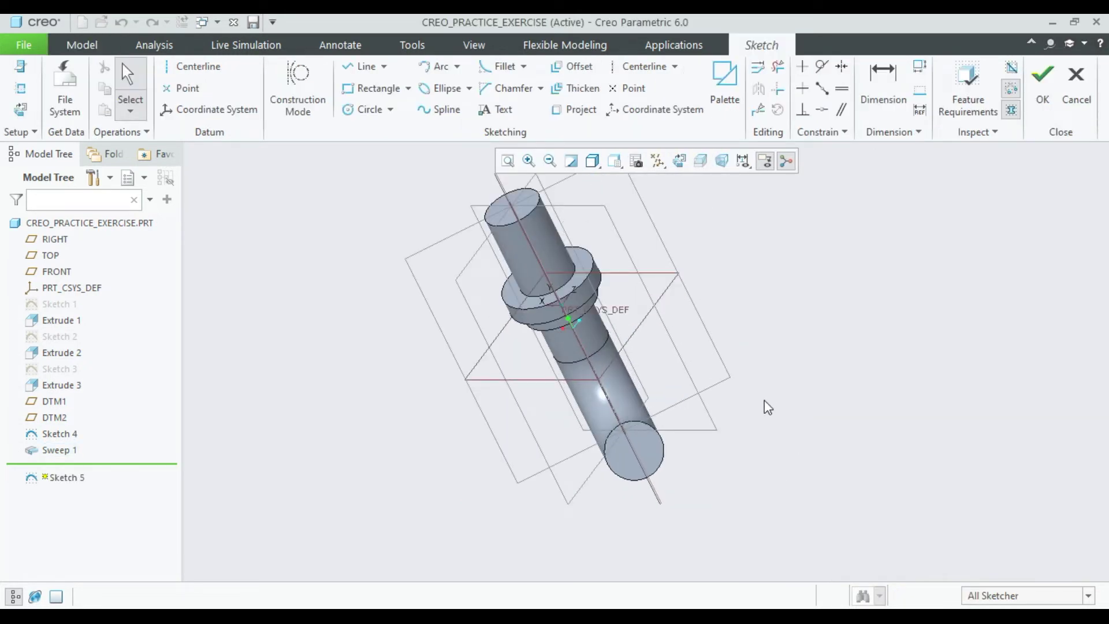
{"action": "scroll", "coordinate": [767, 407], "scroll_direction": "down", "scroll_amount": 2}
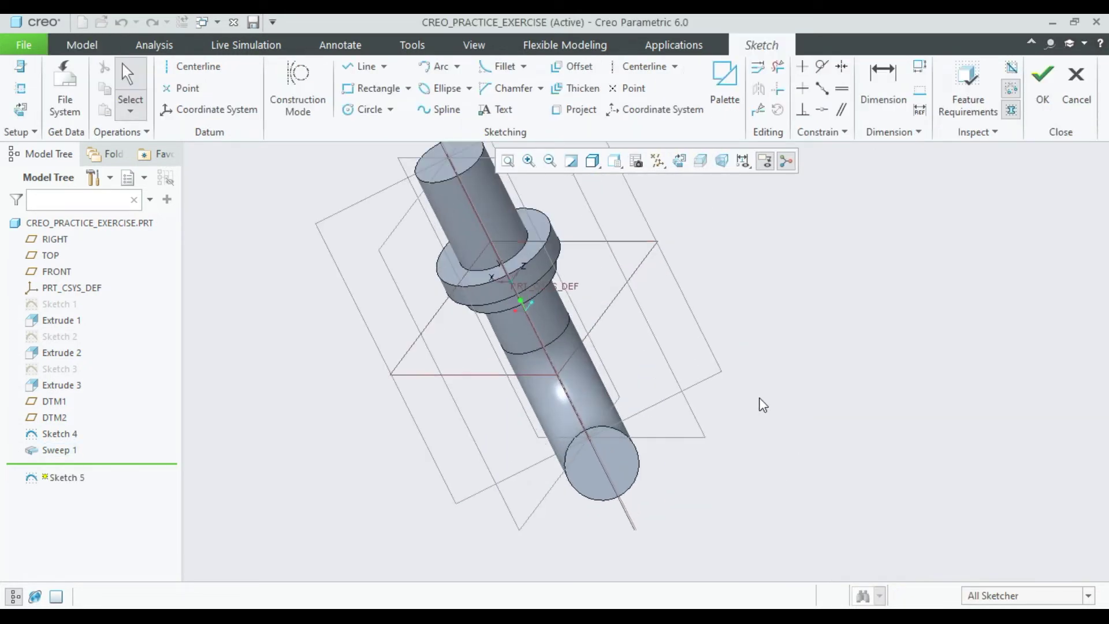
{"action": "left_click", "coordinate": [407, 88]}
{"action": "left_click", "coordinate": [407, 143]}
{"action": "left_click", "coordinate": [602, 462]}
{"action": "left_click", "coordinate": [619, 496]}
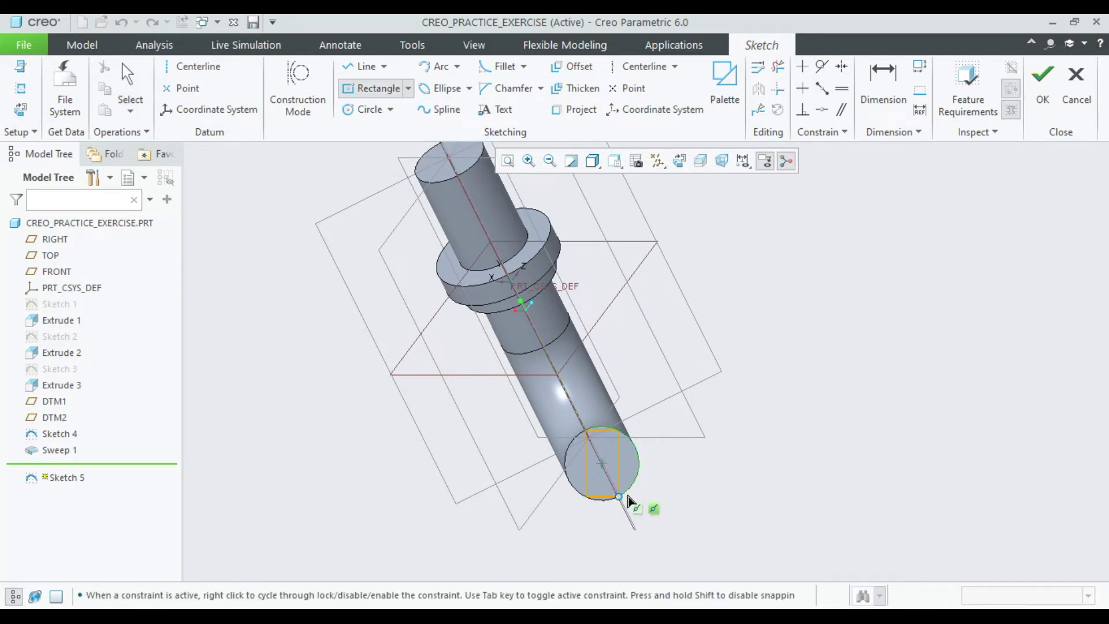
{"action": "left_click", "coordinate": [671, 408]}
{"action": "scroll", "coordinate": [612, 402], "scroll_direction": "down", "scroll_amount": 3}
{"action": "double_click", "coordinate": [567, 381]}
{"action": "type", "text": "25"}
{"action": "key", "text": "Return"}
{"action": "double_click", "coordinate": [712, 473]}
{"action": "type", "text": "25"}
{"action": "key", "text": "Return"}
Fillet the four corners of the square.
{"action": "scroll", "coordinate": [812, 442], "scroll_direction": "up", "scroll_amount": 3}
{"action": "scroll", "coordinate": [827, 473], "scroll_direction": "down", "scroll_amount": 2}
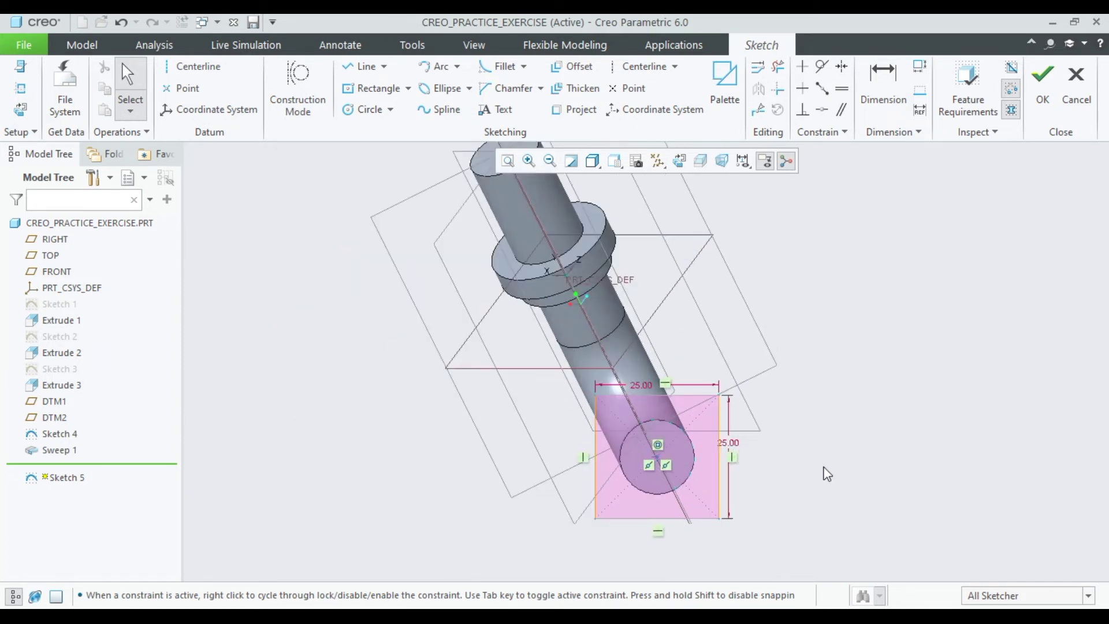
{"action": "scroll", "coordinate": [815, 481], "scroll_direction": "down", "scroll_amount": 2}
{"action": "left_click", "coordinate": [482, 347]}
{"action": "left_click", "coordinate": [475, 355]}
{"action": "left_click", "coordinate": [657, 347]}
{"action": "left_click", "coordinate": [668, 356]}
{"action": "left_click", "coordinate": [662, 539]}
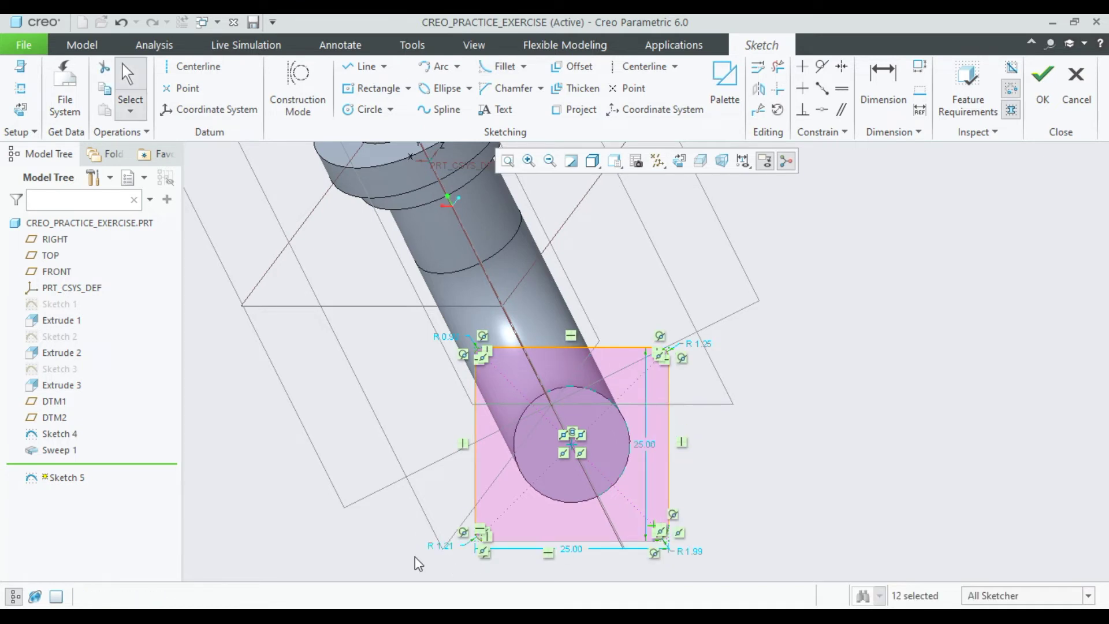
{"action": "middle_click", "coordinate": [415, 556]}
{"action": "scroll", "coordinate": [424, 359], "scroll_direction": "down", "scroll_amount": 2}
{"action": "scroll", "coordinate": [426, 358], "scroll_direction": "down", "scroll_amount": 2}
Set each corner radius to 1 and finish the square flange sketch.
{"action": "left_click", "coordinate": [486, 317]}
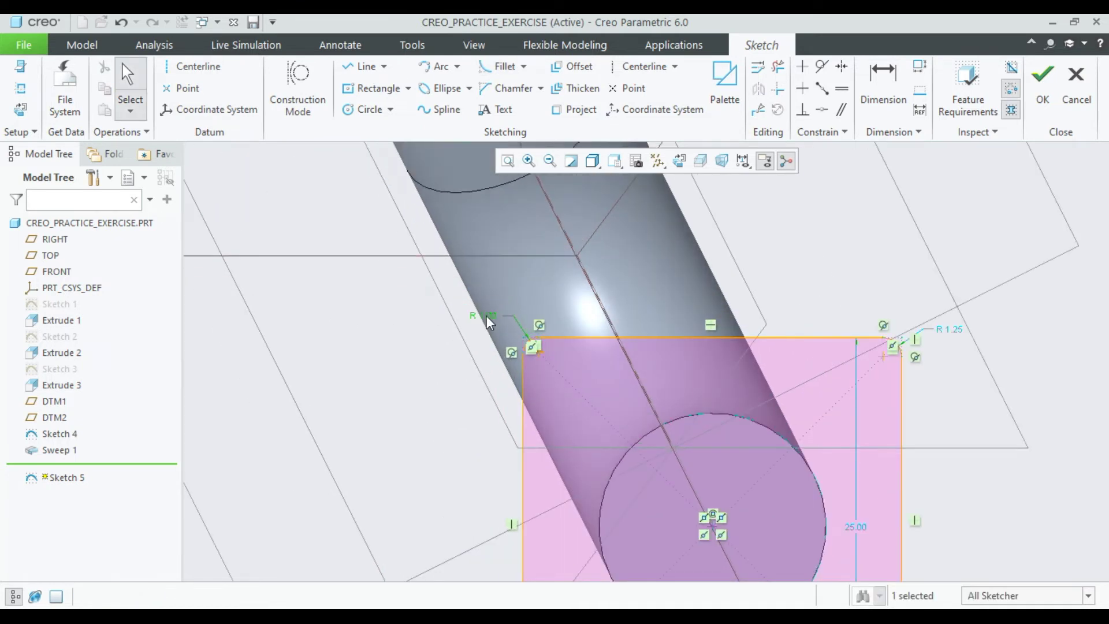
{"action": "double_click", "coordinate": [949, 328]}
{"action": "type", "text": "1"}
{"action": "key", "text": "Return"}
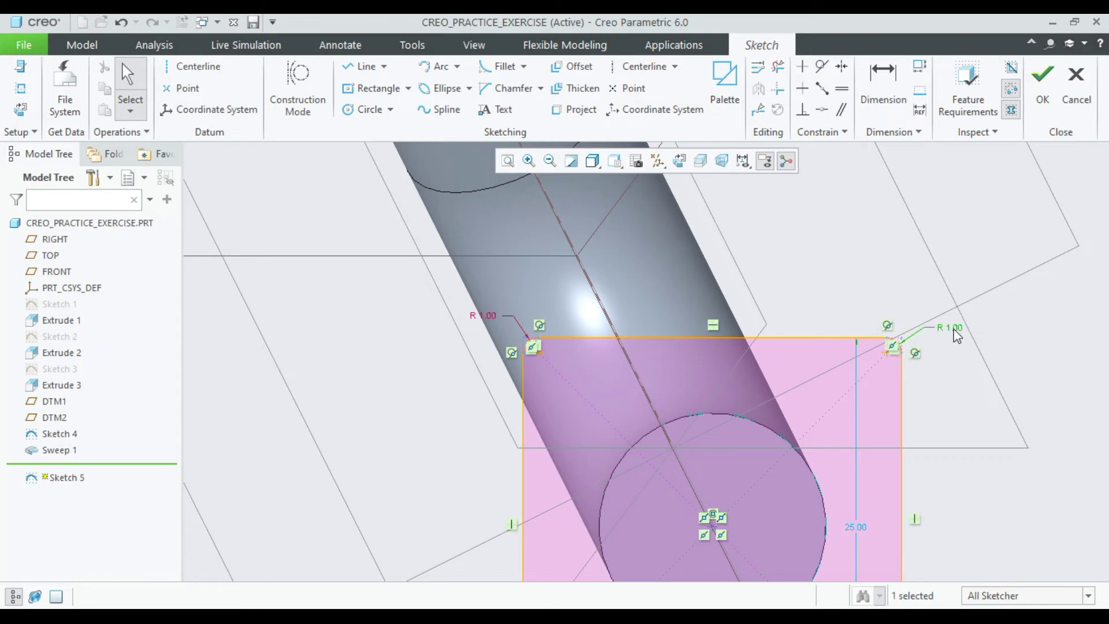
{"action": "scroll", "coordinate": [929, 329], "scroll_direction": "up", "scroll_amount": 2}
{"action": "scroll", "coordinate": [960, 513], "scroll_direction": "down", "scroll_amount": 2}
{"action": "double_click", "coordinate": [858, 437]}
{"action": "type", "text": "1"}
{"action": "key", "text": "Return"}
{"action": "double_click", "coordinate": [489, 426]}
{"action": "type", "text": "1"}
{"action": "key", "text": "Return"}
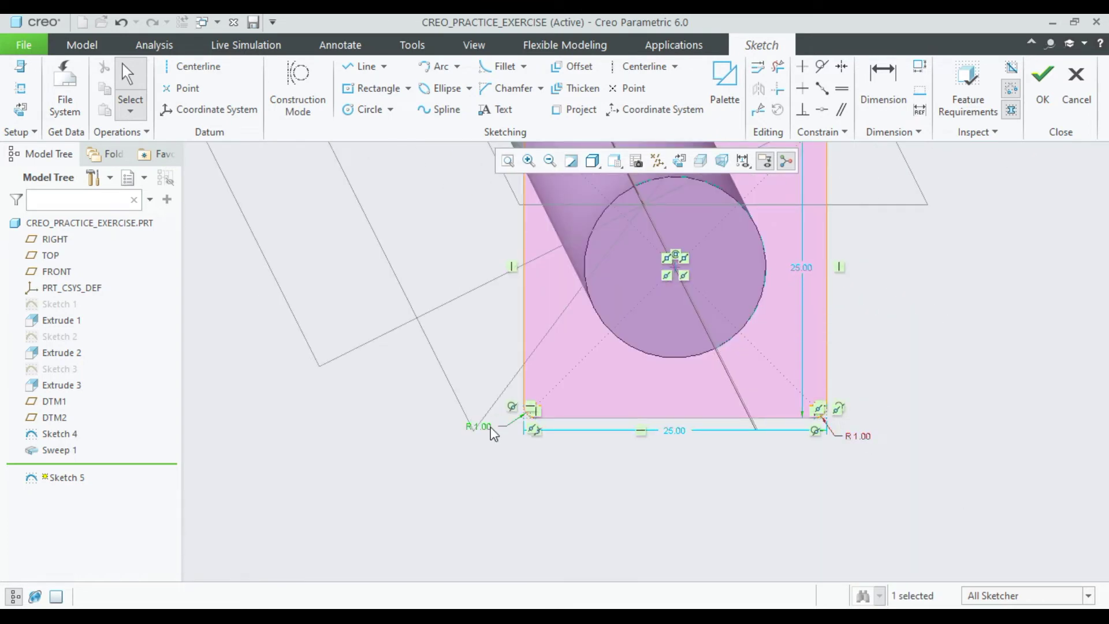
{"action": "scroll", "coordinate": [976, 215], "scroll_direction": "up", "scroll_amount": 4}
{"action": "scroll", "coordinate": [975, 214], "scroll_direction": "down", "scroll_amount": 3}
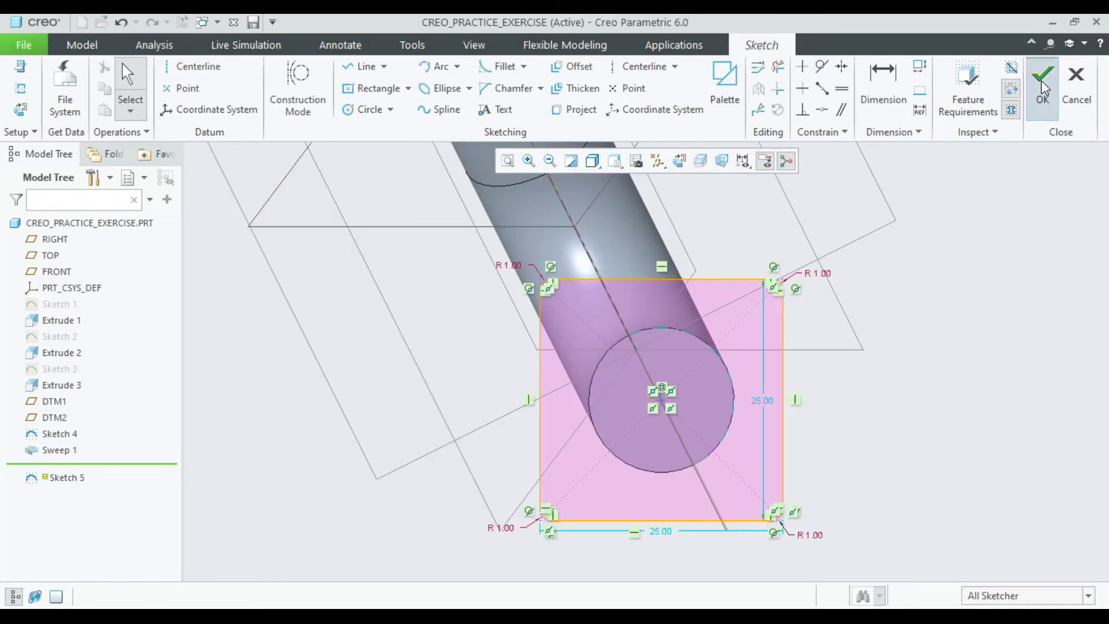
{"action": "left_click", "coordinate": [1044, 87]}
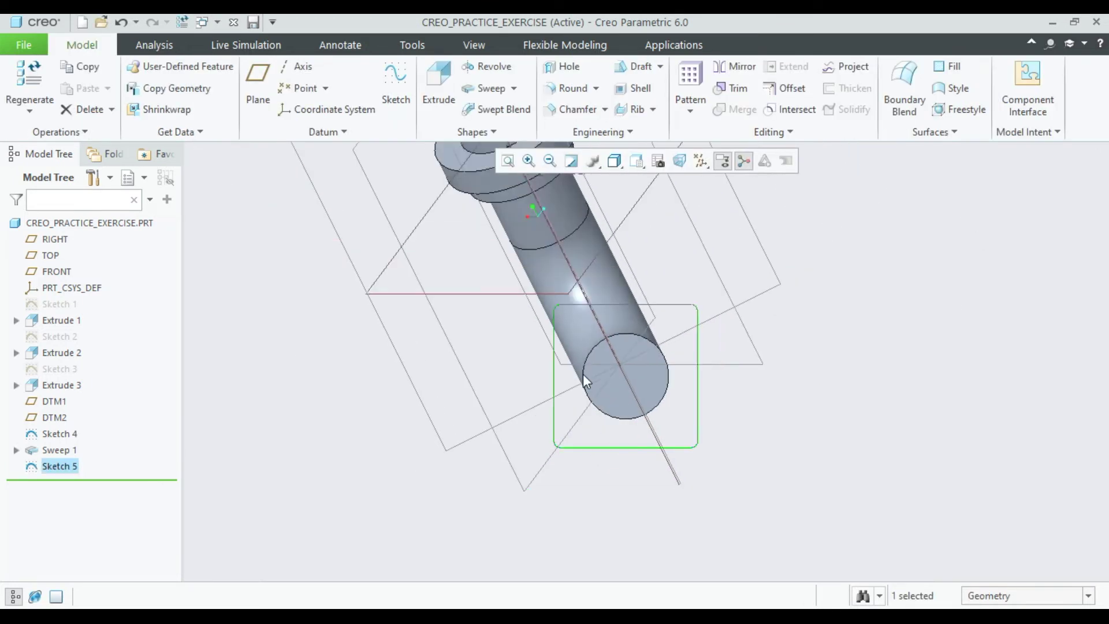
Extrude the rounded square sketch 4 mm deep into a flange.
{"action": "left_click", "coordinate": [437, 86]}
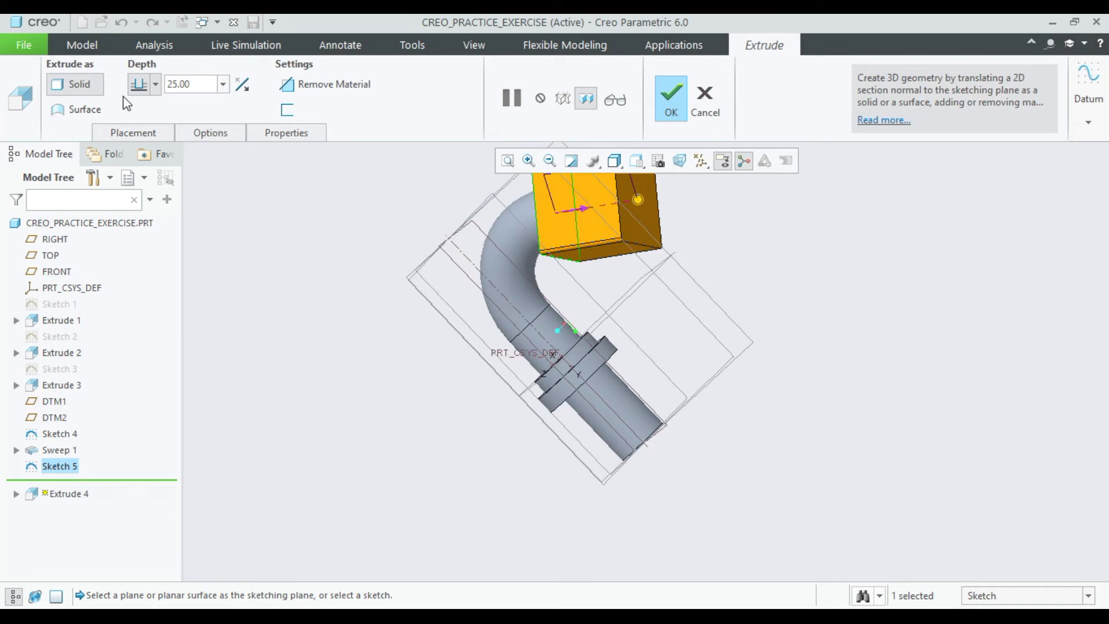
{"action": "double_click", "coordinate": [187, 84]}
{"action": "type", "text": "4"}
{"action": "key", "text": "Return"}
{"action": "mouse_move", "coordinate": [297, 230]}
{"action": "middle_mouse_down"}
{"action": "mouse_move", "coordinate": [576, 237]}
{"action": "mouse_move", "coordinate": [611, 265]}
{"action": "mouse_move", "coordinate": [487, 166]}
{"action": "middle_mouse_up"}
{"action": "scroll", "coordinate": [574, 216], "scroll_direction": "up", "scroll_amount": 2}
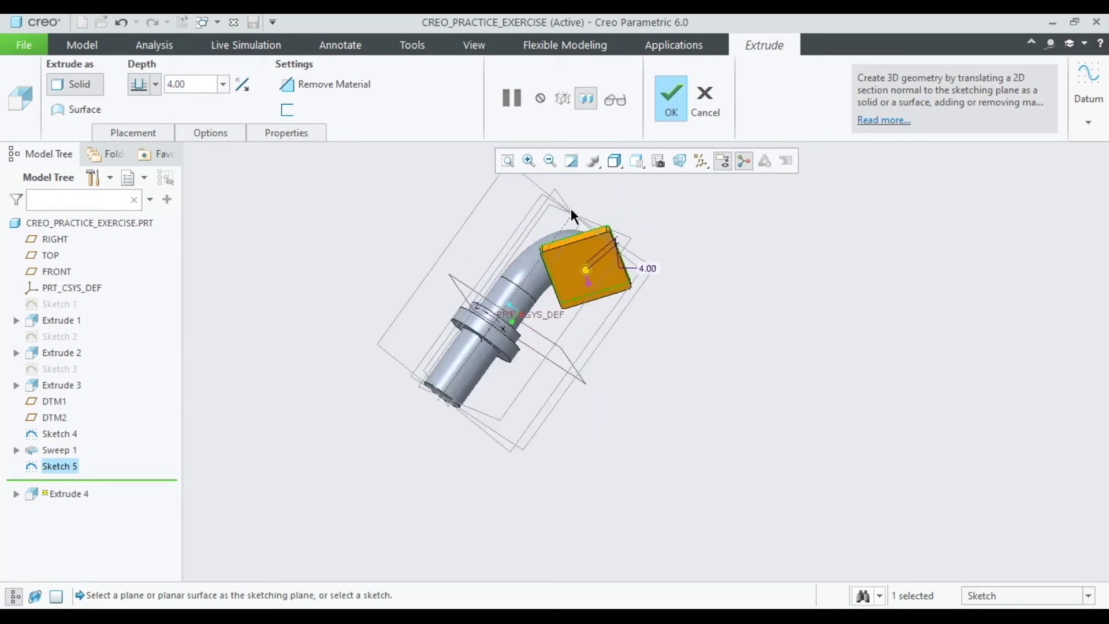
{"action": "scroll", "coordinate": [574, 215], "scroll_direction": "up", "scroll_amount": 3}
{"action": "left_click", "coordinate": [678, 99]}
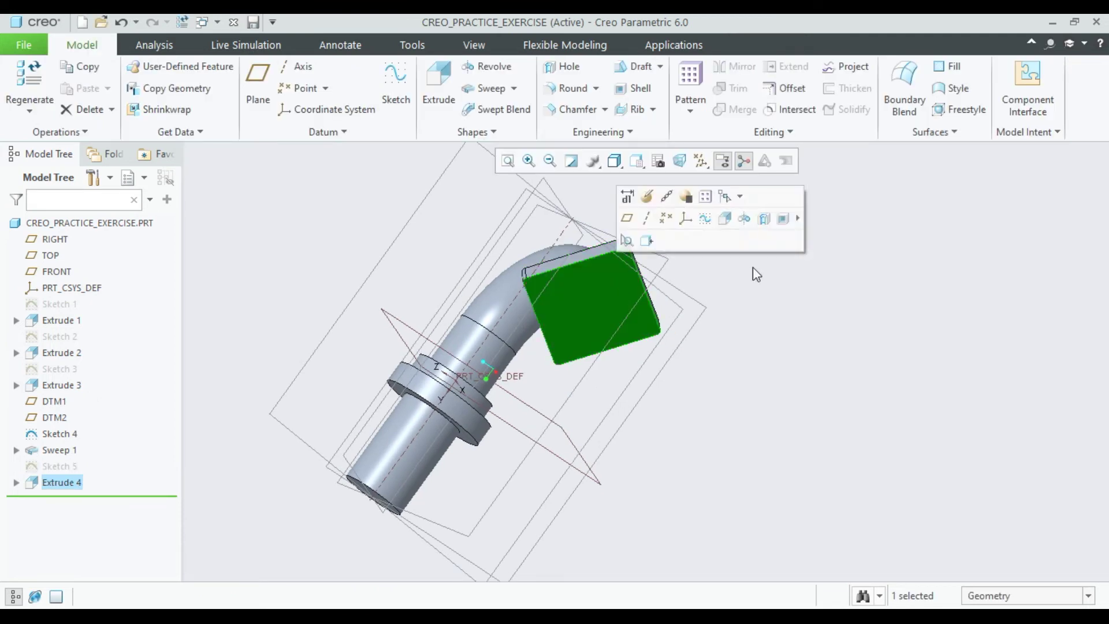
Start a new sketch on the square flange's face.
{"action": "middle_click_drag", "start_coordinate": [545, 319], "coordinate": [630, 323]}
{"action": "left_click", "coordinate": [629, 324]}
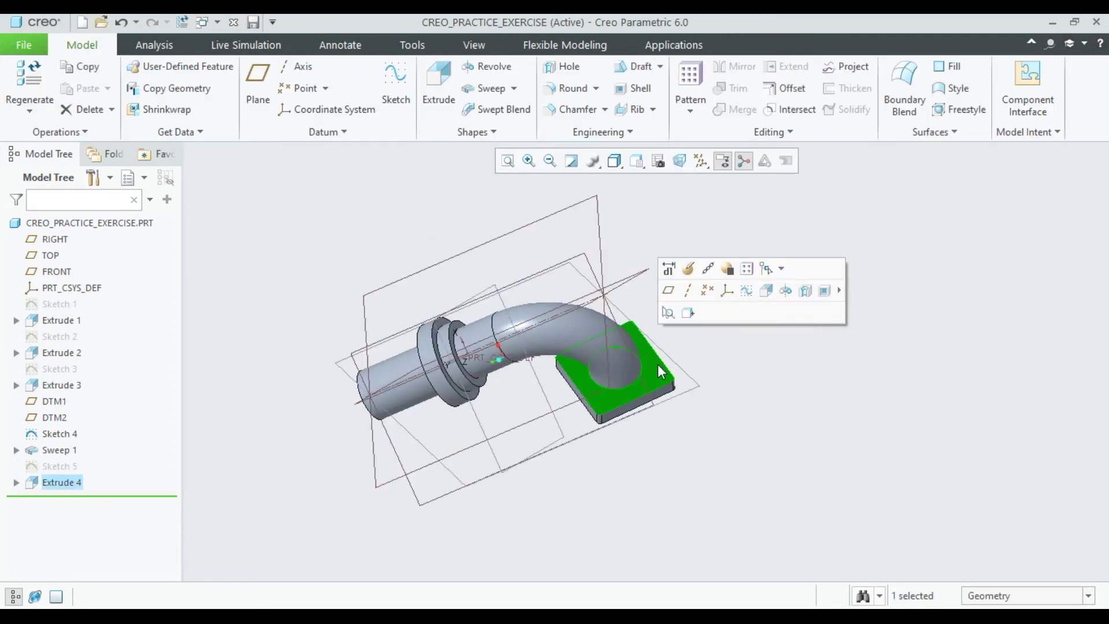
{"action": "left_click", "coordinate": [728, 285]}
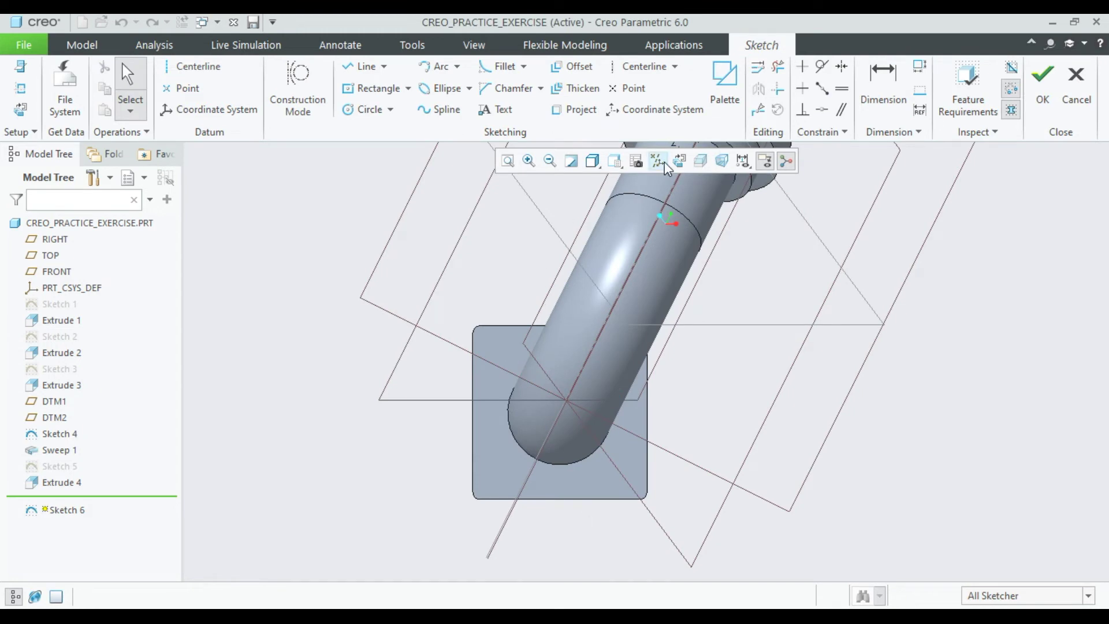
Orient the view to the sketch plane and add a centreline through the flange centre.
{"action": "left_click", "coordinate": [679, 161]}
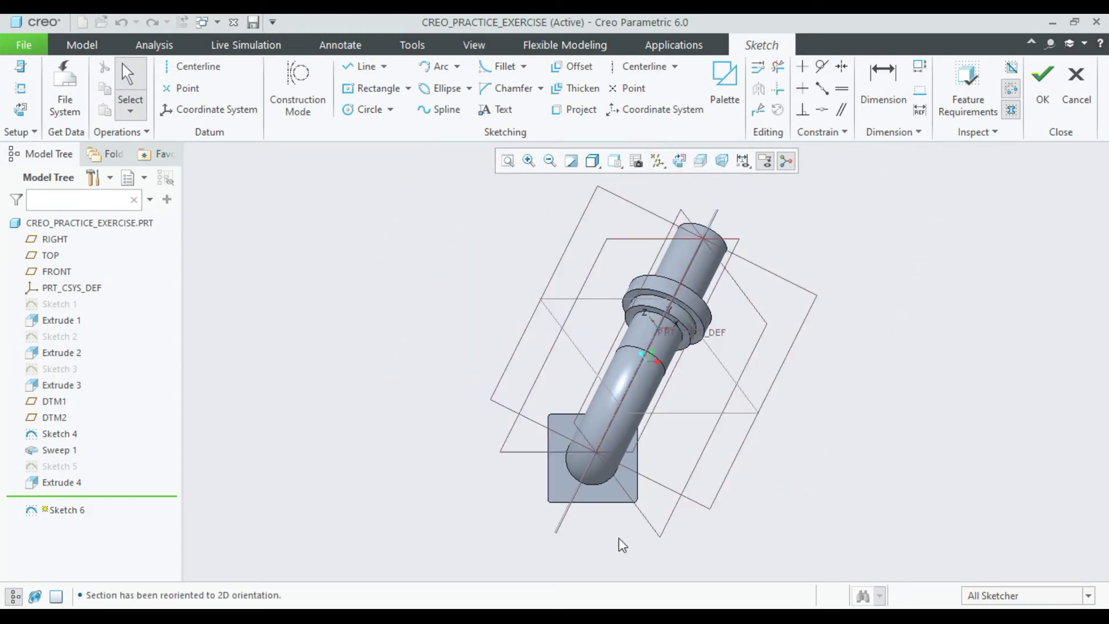
{"action": "scroll", "coordinate": [619, 545], "scroll_direction": "down", "scroll_amount": 5}
{"action": "left_click", "coordinate": [362, 111]}
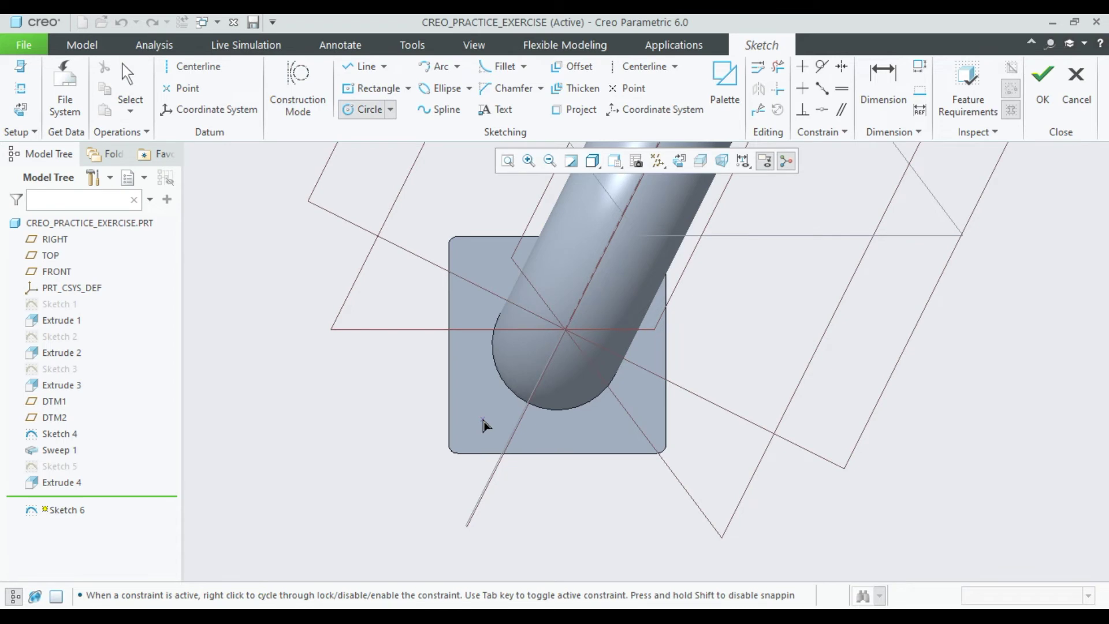
{"action": "key", "text": "c"}
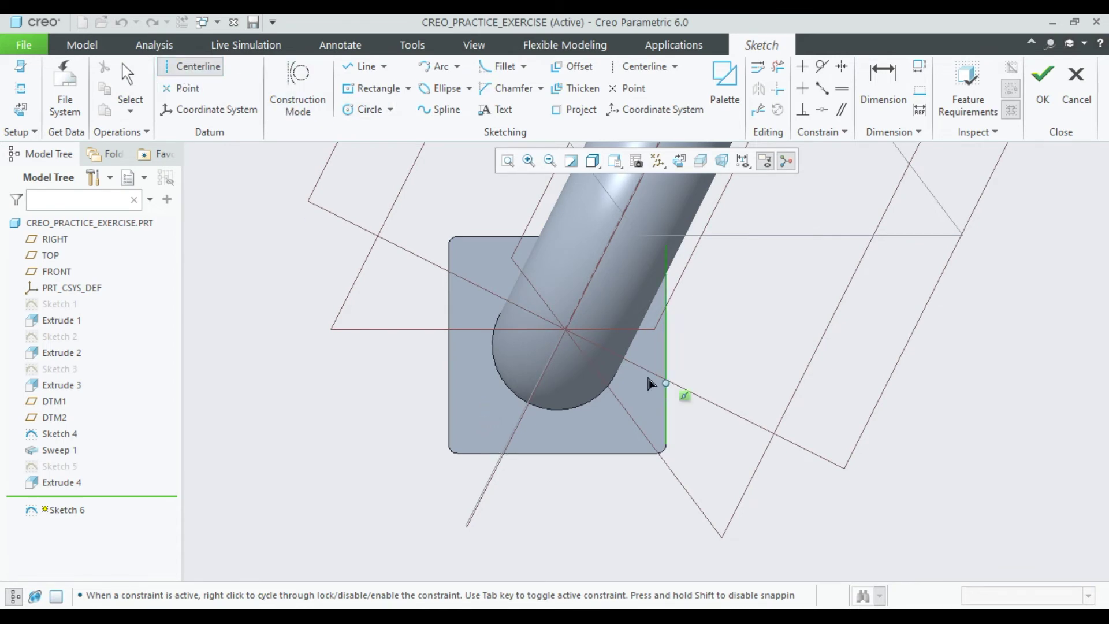
{"action": "left_click", "coordinate": [558, 345]}
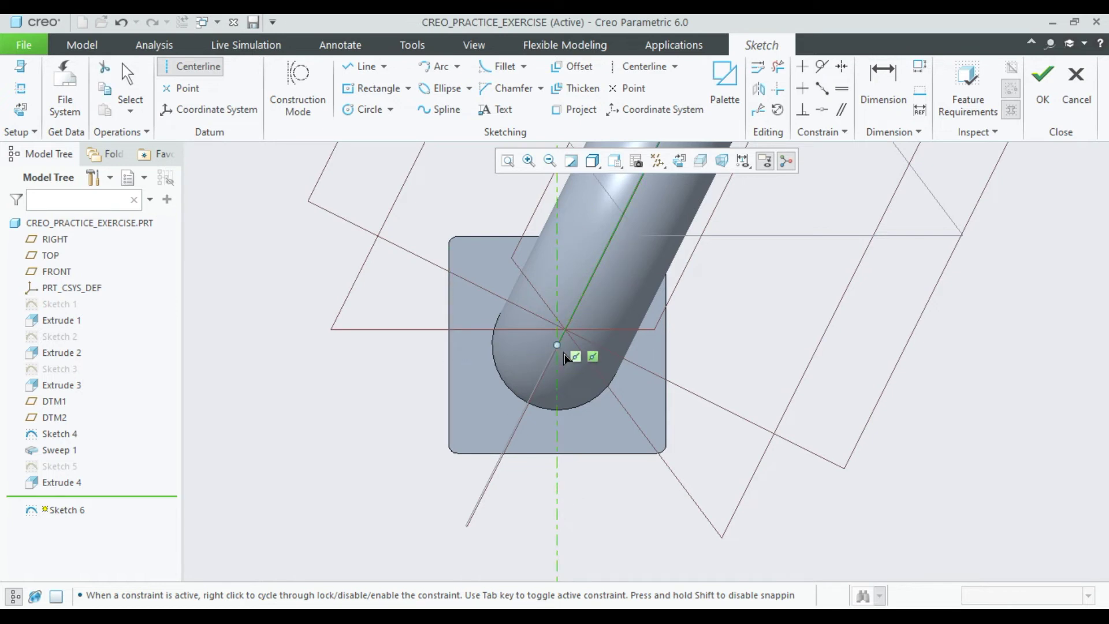
{"action": "middle_click", "coordinate": [676, 516]}
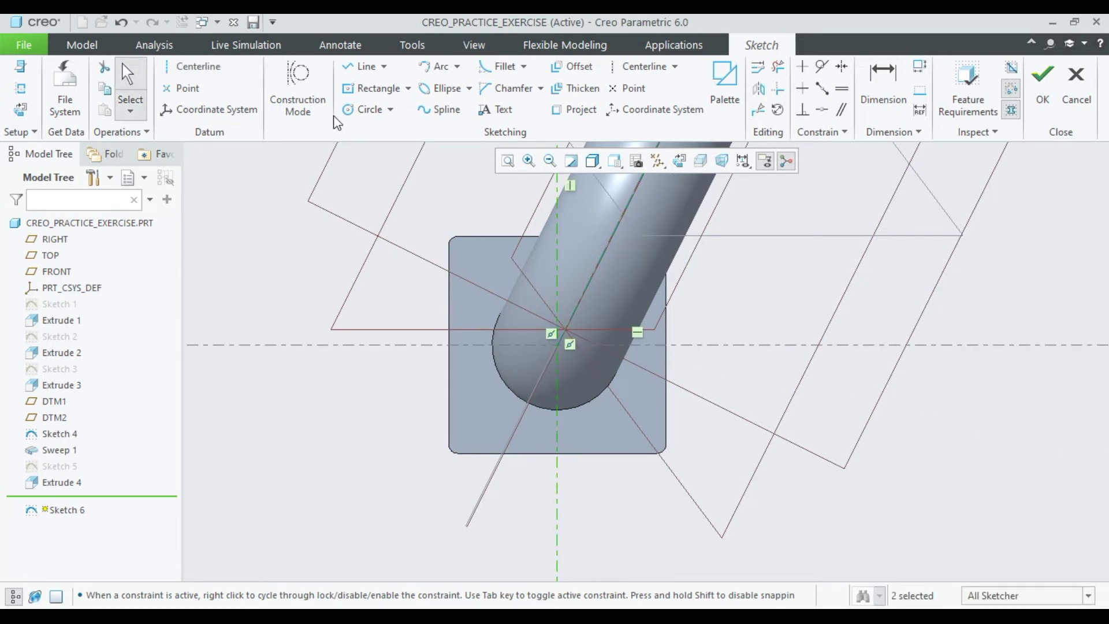
Draw a Ø4 hole circle near the flange's lower-left corner.
{"action": "left_click", "coordinate": [369, 117]}
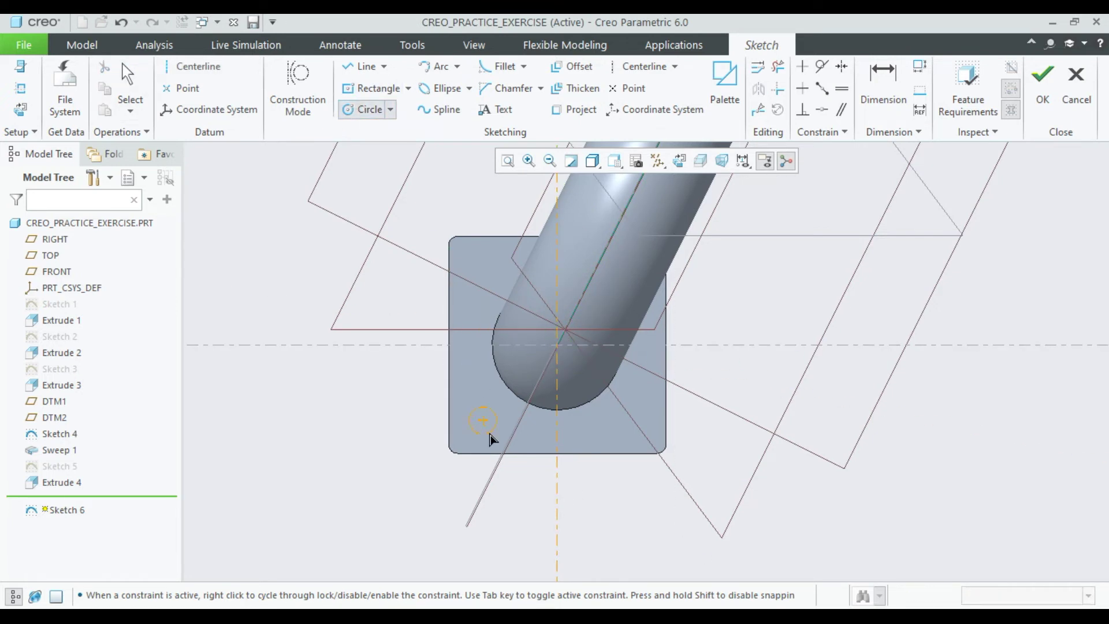
{"action": "left_click", "coordinate": [490, 440]}
{"action": "middle_click", "coordinate": [387, 454]}
{"action": "double_click", "coordinate": [436, 404]}
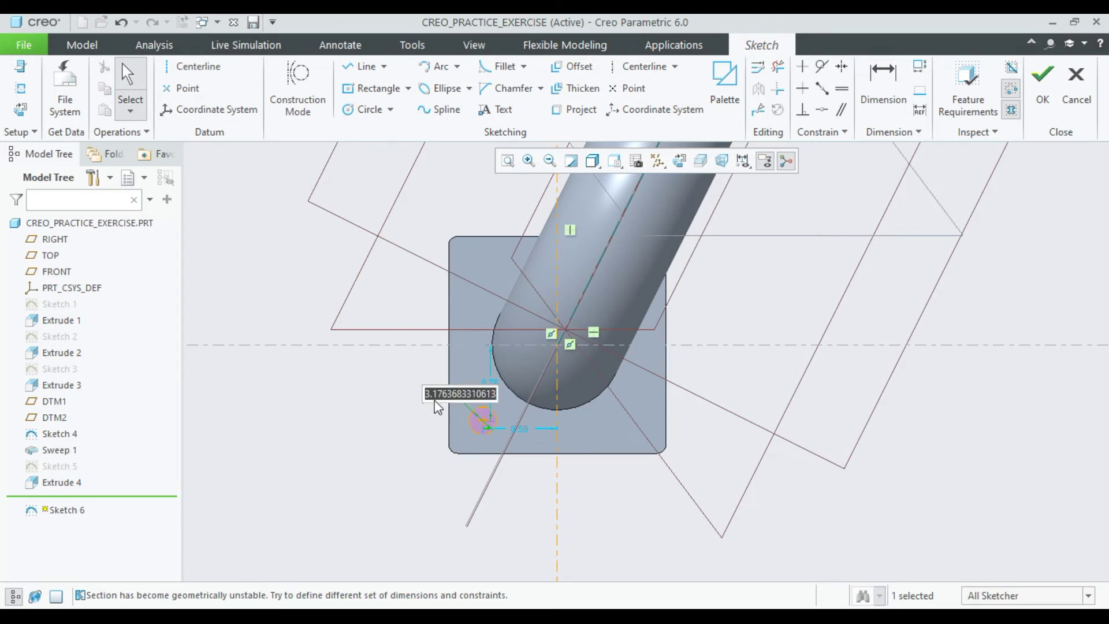
{"action": "type", "text": "5"}
{"action": "key", "text": "Return"}
{"action": "double_click", "coordinate": [434, 394]}
{"action": "type", "text": "4"}
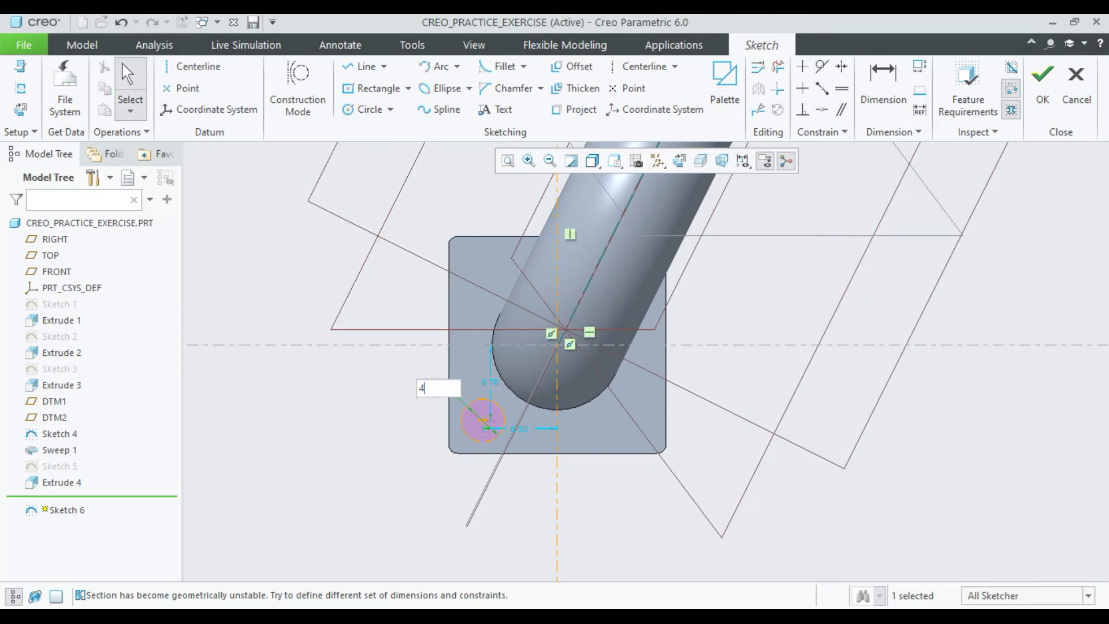
Place the hole circle 8.5 from the flange's centre lines.
{"action": "double_click", "coordinate": [488, 383]}
{"action": "type", "text": "8"}
{"action": "key", "text": "Return"}
{"action": "double_click", "coordinate": [521, 421]}
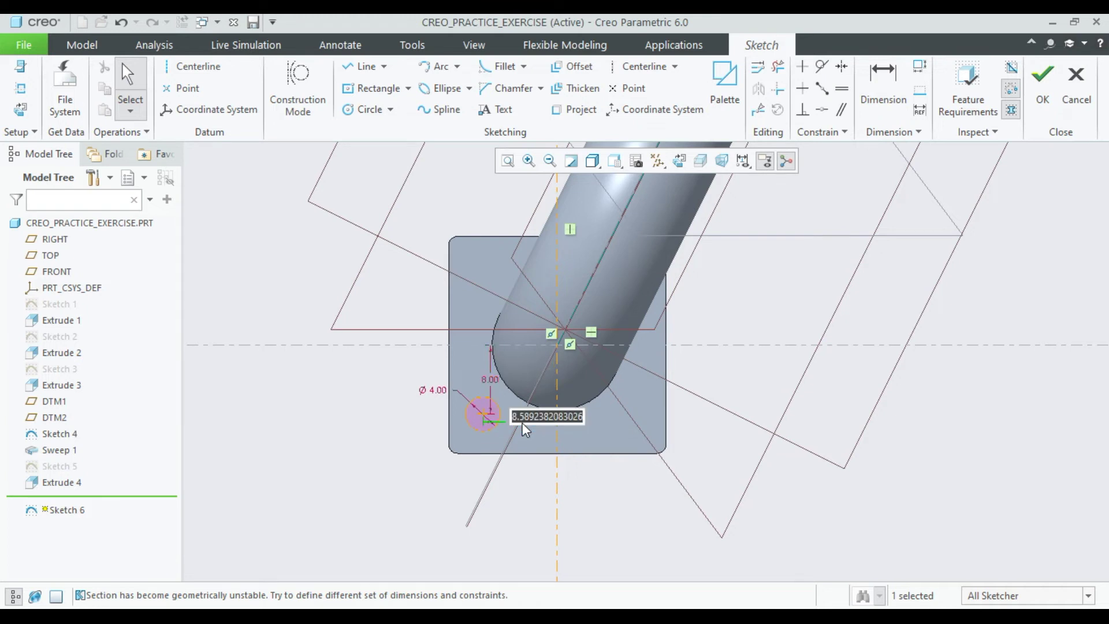
{"action": "type", "text": "8"}
{"action": "key", "text": "Return"}
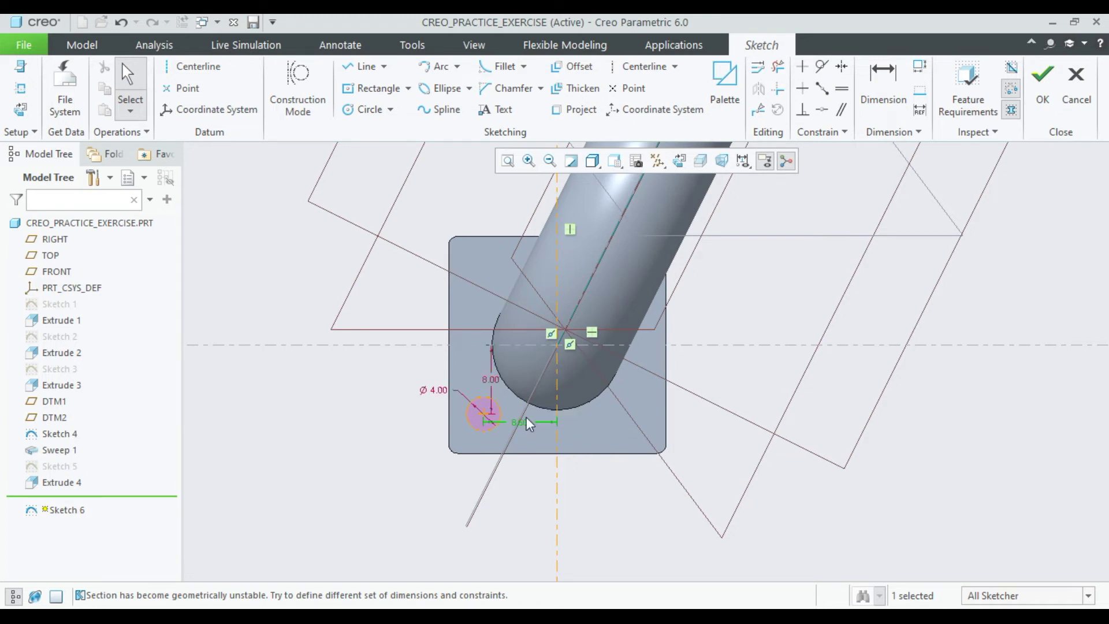
{"action": "double_click", "coordinate": [488, 380]}
{"action": "type", "text": "8.5"}
{"action": "key", "text": "Return"}
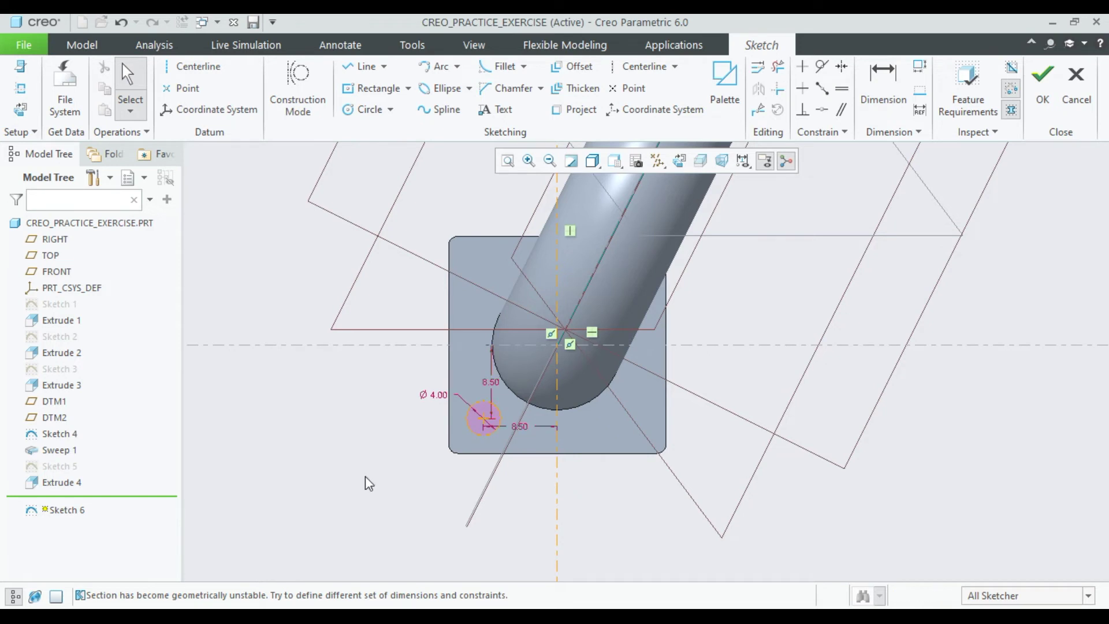
Mirror the circle across the vertical and horizontal centrelines to get four holes.
{"action": "left_click", "coordinate": [460, 432]}
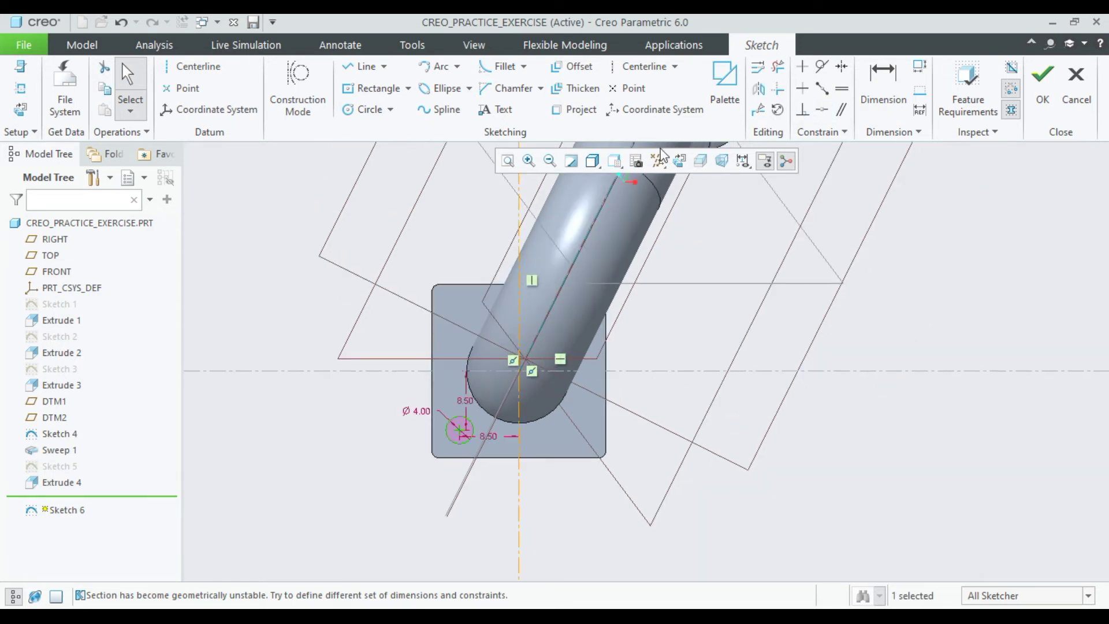
{"action": "left_click", "coordinate": [758, 89]}
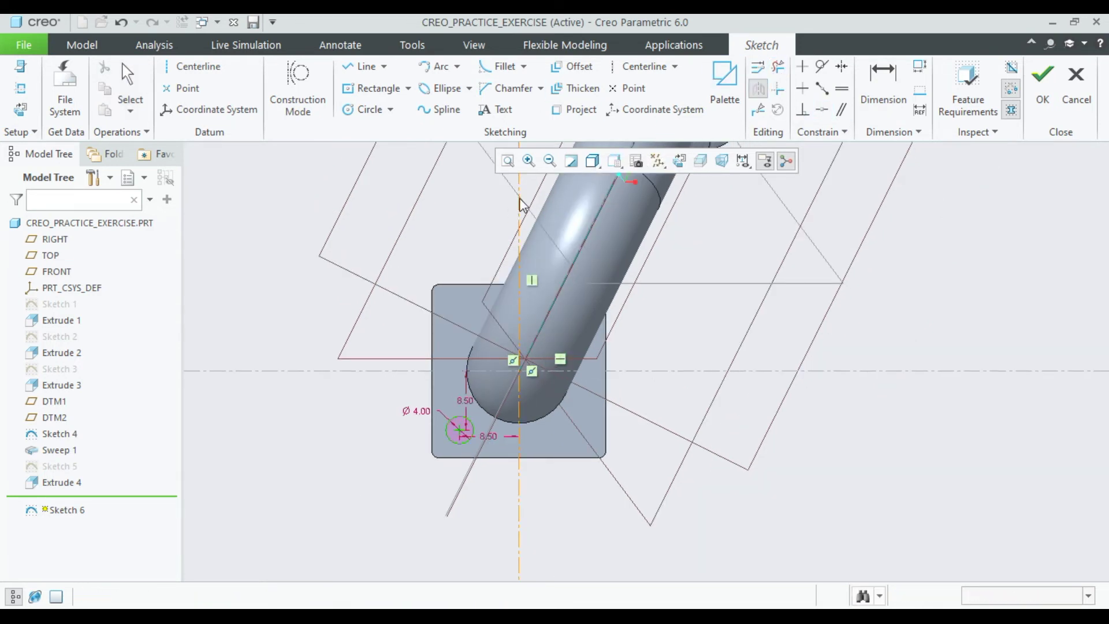
{"action": "left_click", "coordinate": [520, 199]}
{"action": "left_click", "coordinate": [459, 441]}
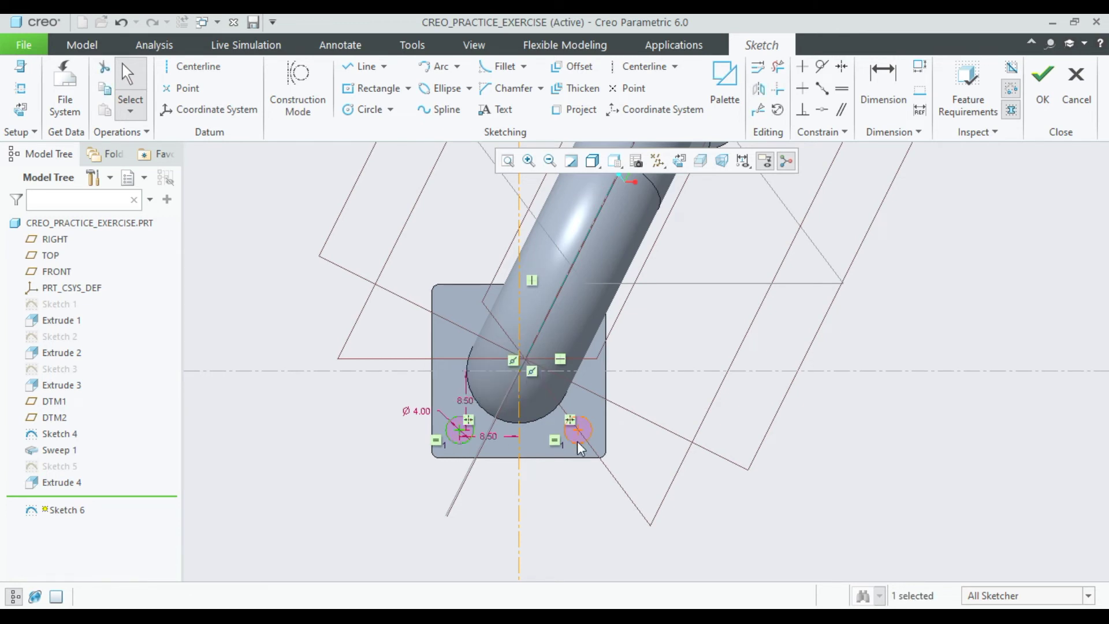
{"action": "left_click", "coordinate": [758, 88]}
{"action": "left_click", "coordinate": [716, 370]}
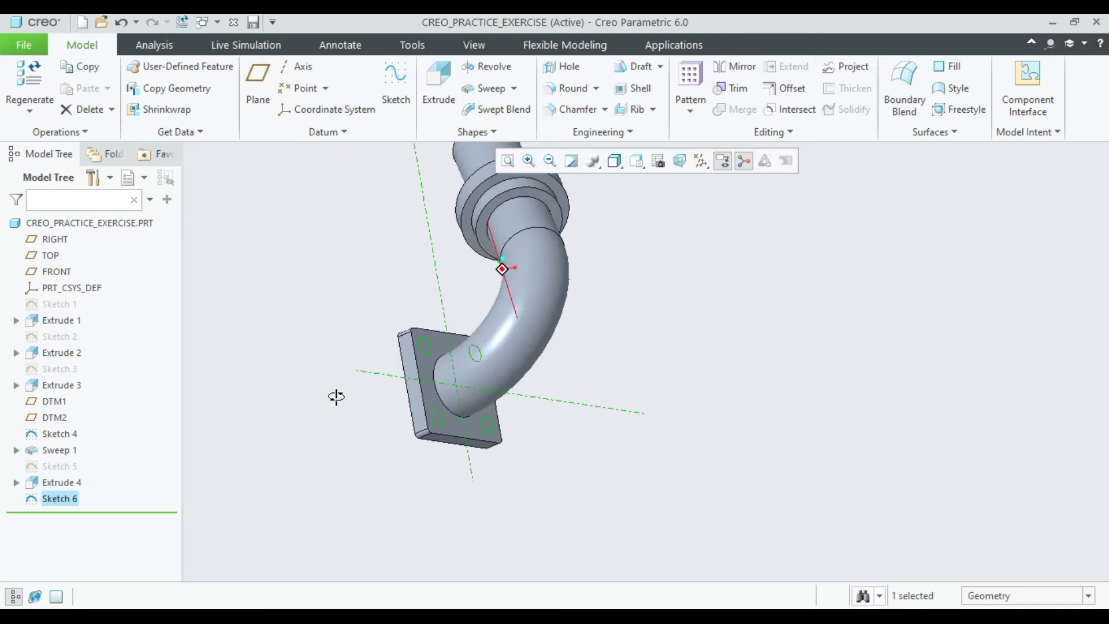
Cut the four bolt holes through the flange with a remove-material extrude.
{"action": "left_click", "coordinate": [441, 90]}
{"action": "left_click", "coordinate": [328, 87]}
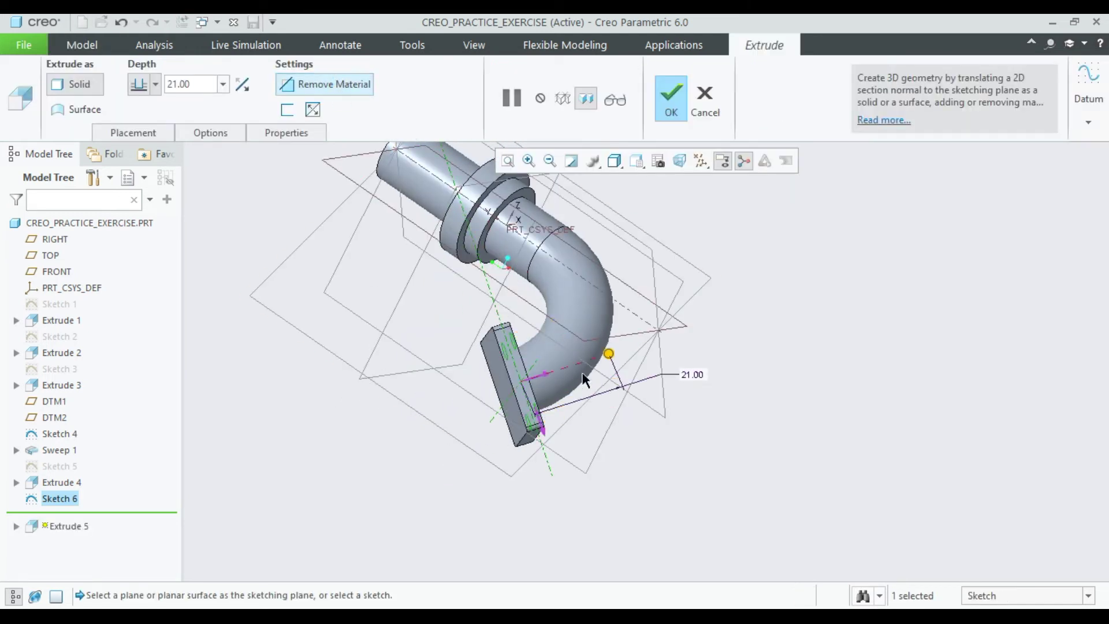
{"action": "mouse_move", "coordinate": [450, 405]}
{"action": "middle_mouse_down"}
{"action": "mouse_move", "coordinate": [517, 428]}
{"action": "mouse_move", "coordinate": [572, 228]}
{"action": "middle_mouse_up"}
{"action": "middle_click", "coordinate": [678, 233]}
{"action": "mouse_move", "coordinate": [678, 234]}
{"action": "middle_mouse_down"}
{"action": "mouse_move", "coordinate": [545, 403]}
{"action": "mouse_move", "coordinate": [518, 339]}
{"action": "mouse_move", "coordinate": [636, 285]}
{"action": "mouse_move", "coordinate": [457, 297]}
{"action": "middle_mouse_up"}
{"action": "left_click", "coordinate": [635, 285]}
Sketch a Ø35 circle centred on the tube's free end face.
{"action": "scroll", "coordinate": [408, 249], "scroll_direction": "up", "scroll_amount": 3}
{"action": "mouse_move", "coordinate": [634, 331]}
{"action": "middle_mouse_down"}
{"action": "mouse_move", "coordinate": [520, 257]}
{"action": "mouse_move", "coordinate": [683, 323]}
{"action": "middle_mouse_up"}
{"action": "left_click", "coordinate": [709, 309]}
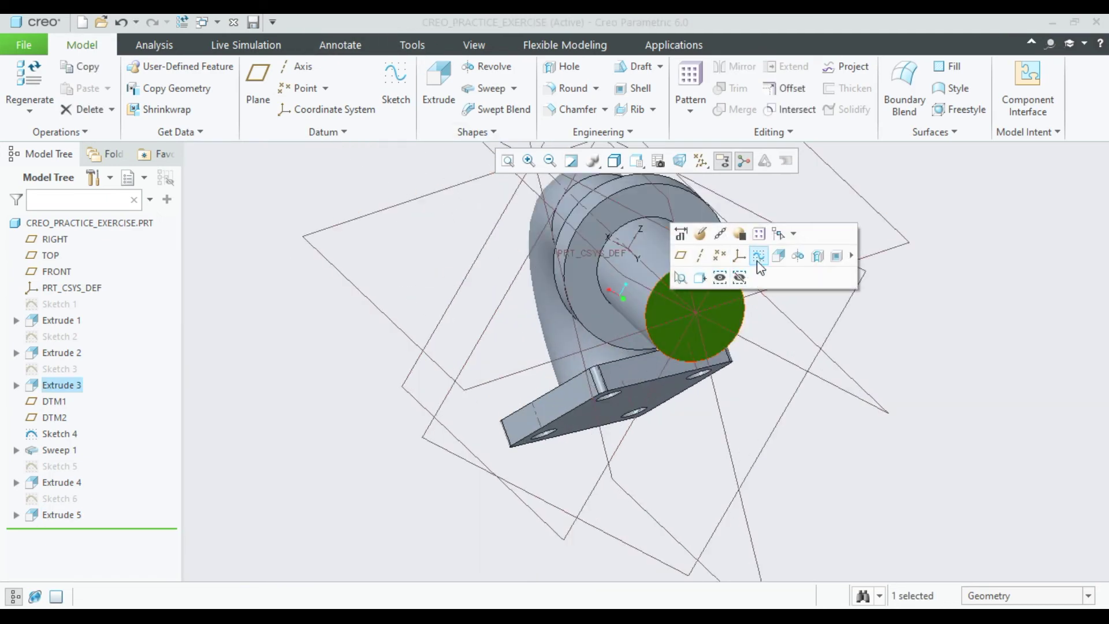
{"action": "left_click", "coordinate": [757, 258]}
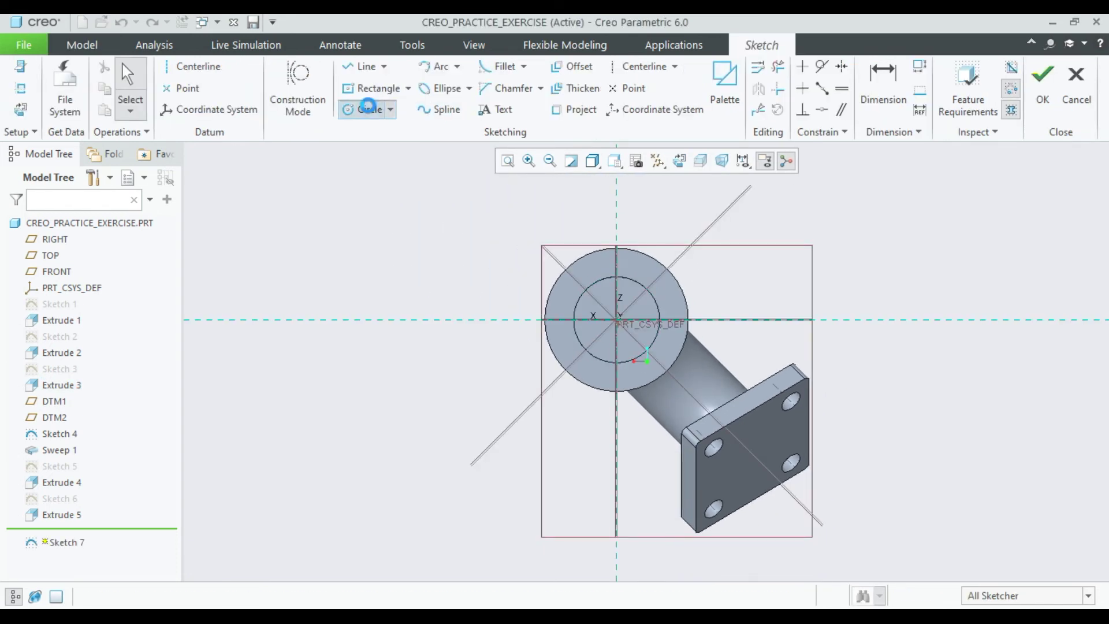
{"action": "left_click", "coordinate": [370, 111]}
{"action": "left_click", "coordinate": [616, 320]}
{"action": "left_click", "coordinate": [648, 415]}
{"action": "middle_click", "coordinate": [466, 263]}
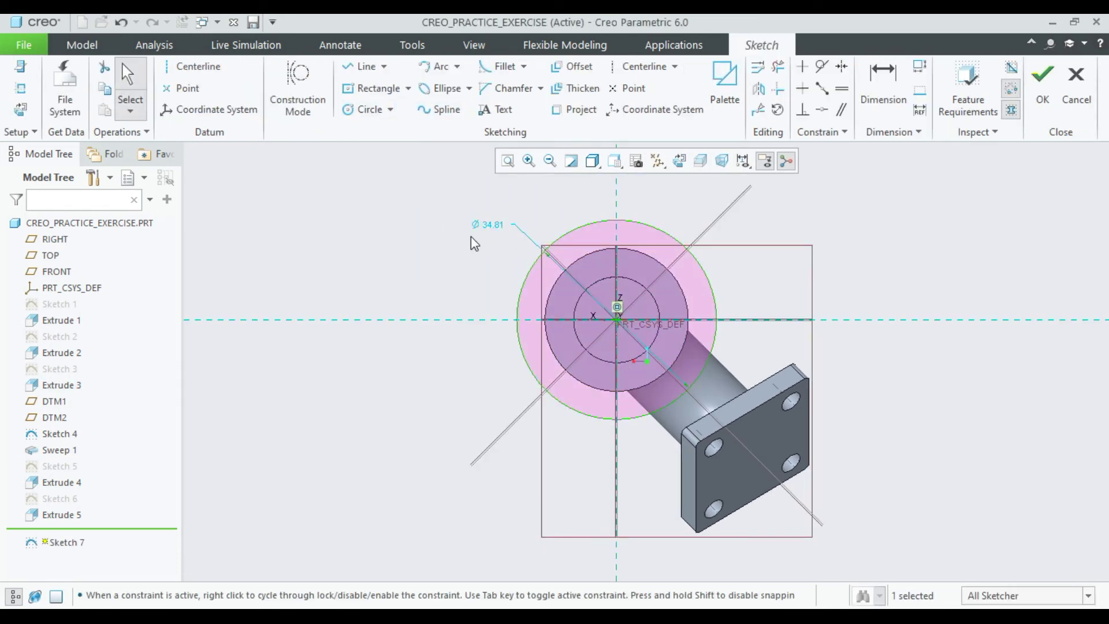
{"action": "double_click", "coordinate": [491, 226]}
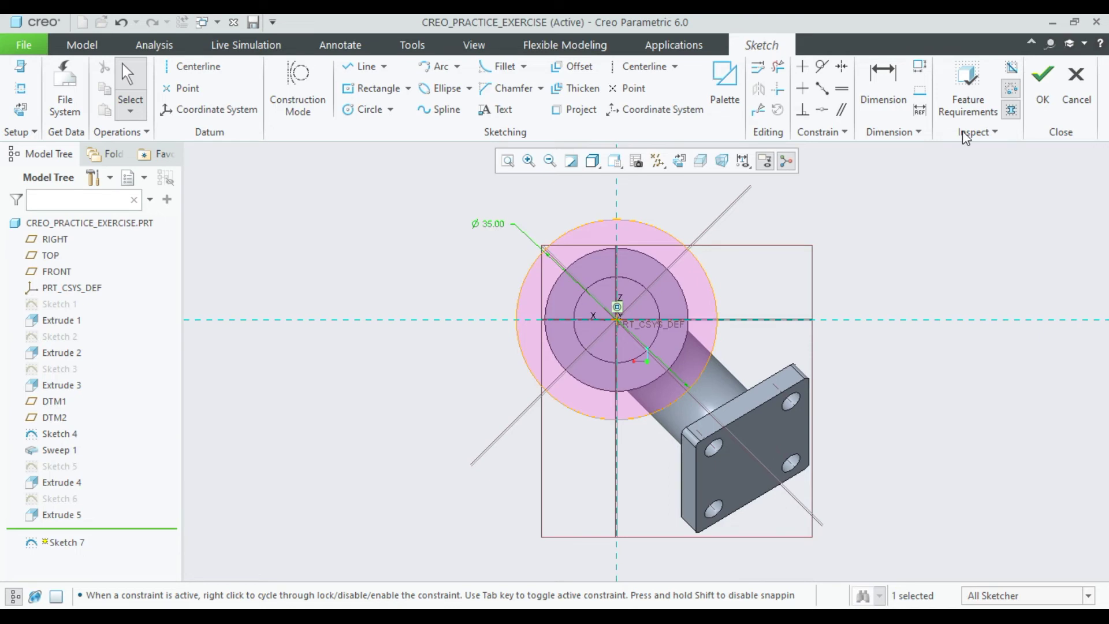
{"action": "left_click", "coordinate": [1042, 81]}
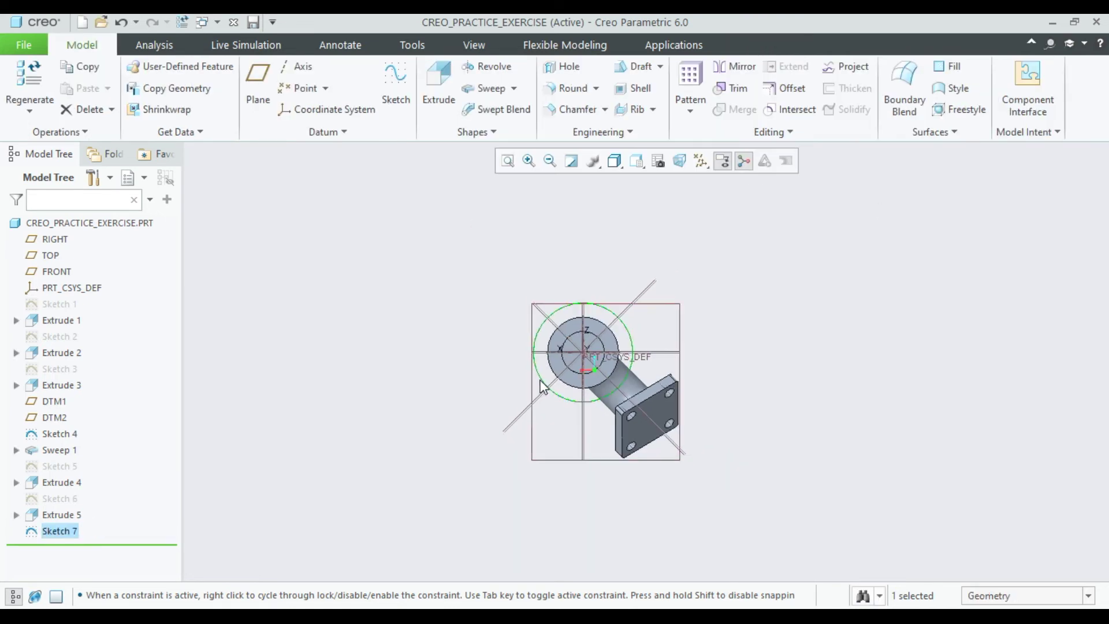
Extrude the Ø35 circle 4.00 deep into a round flange disc, then undo it.
{"action": "left_click", "coordinate": [439, 87]}
{"action": "type", "text": "4"}
{"action": "key", "text": "Return"}
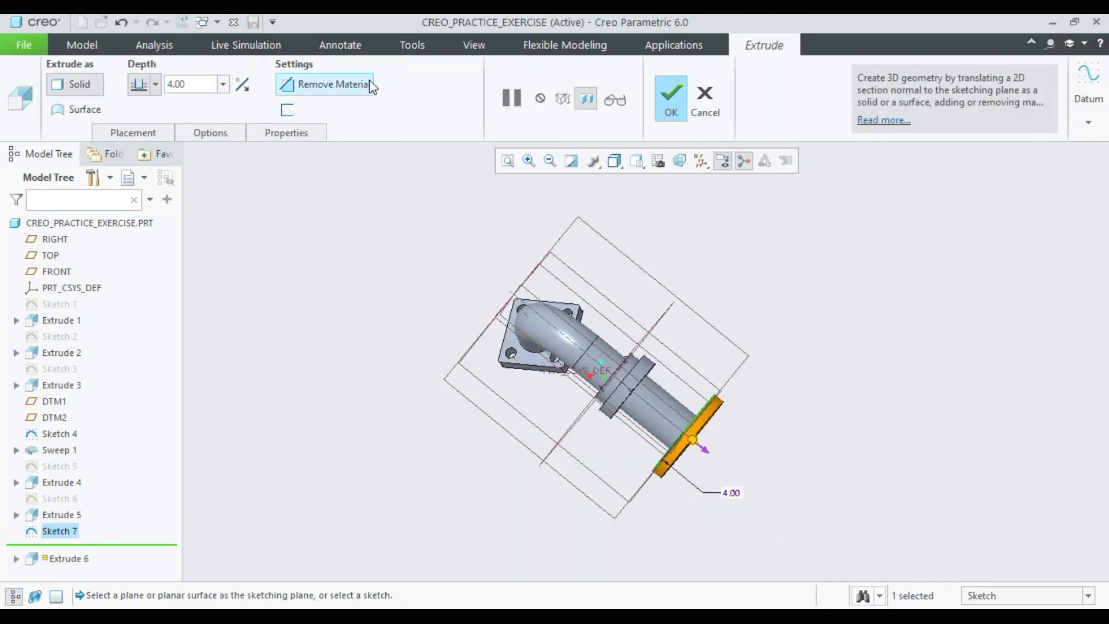
{"action": "left_click", "coordinate": [676, 93]}
{"action": "middle_click_drag", "start_coordinate": [765, 272], "coordinate": [509, 443]}
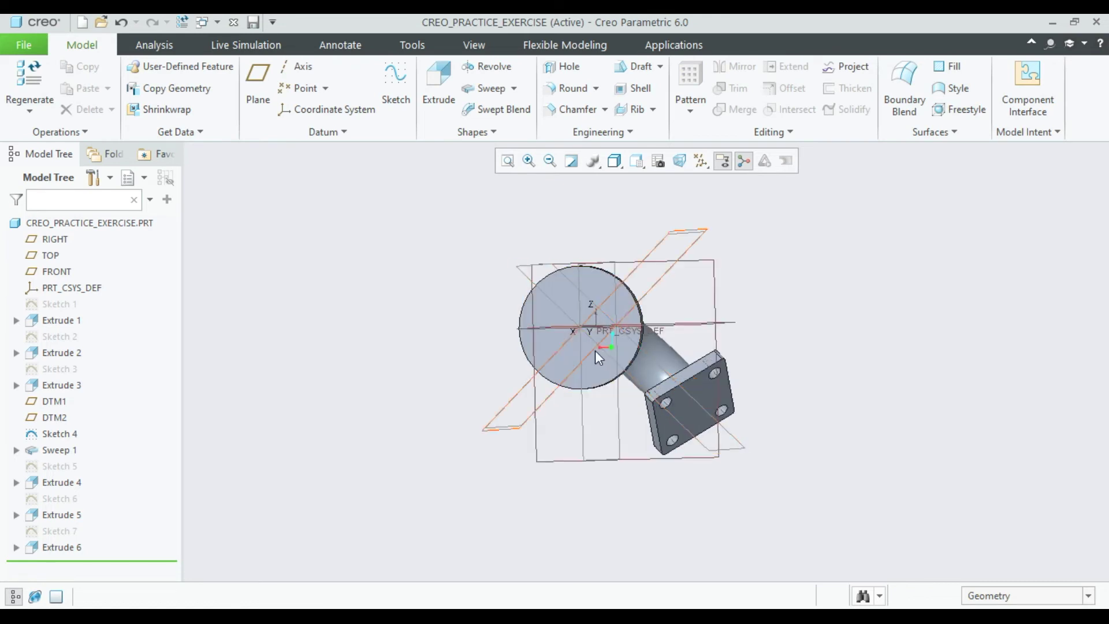
{"action": "middle_click_drag", "start_coordinate": [509, 444], "coordinate": [536, 350]}
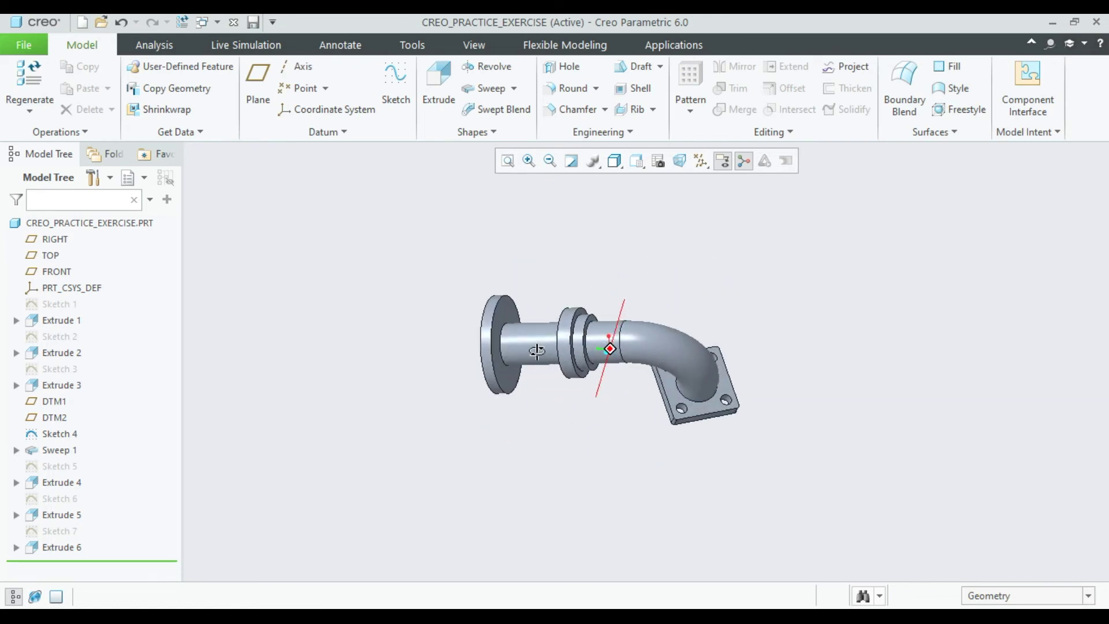
{"action": "left_click", "coordinate": [122, 20]}
Shell the part with a 1.00 wall thickness, leaving the tube end face open.
{"action": "middle_click_drag", "start_coordinate": [527, 354], "coordinate": [451, 340]}
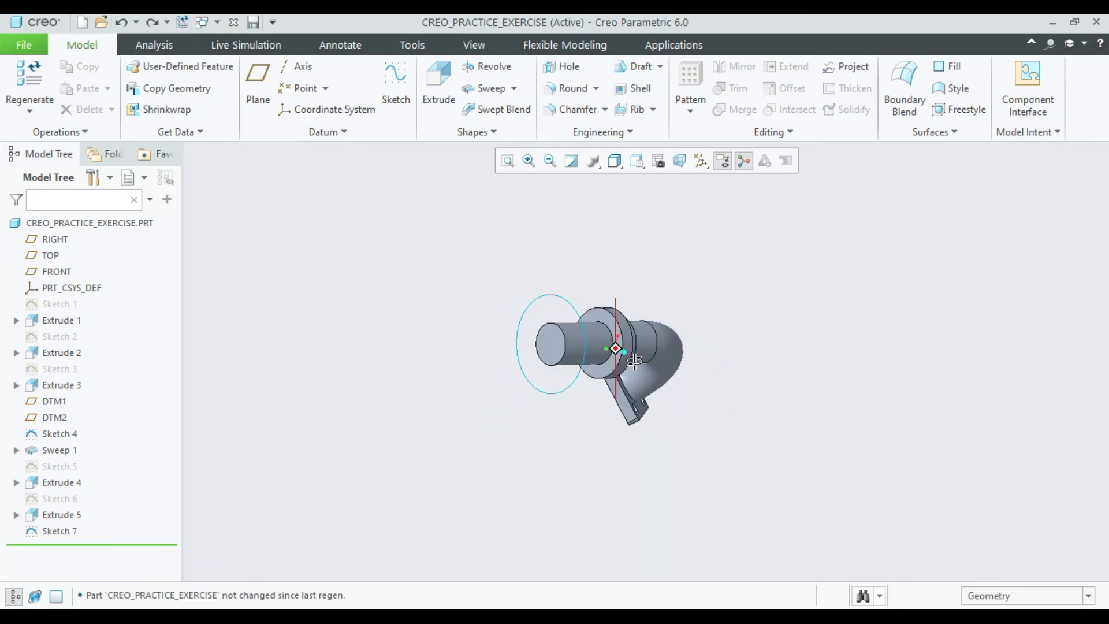
{"action": "scroll", "coordinate": [450, 340], "scroll_direction": "up", "scroll_amount": 2}
{"action": "scroll", "coordinate": [569, 352], "scroll_direction": "up", "scroll_amount": 2}
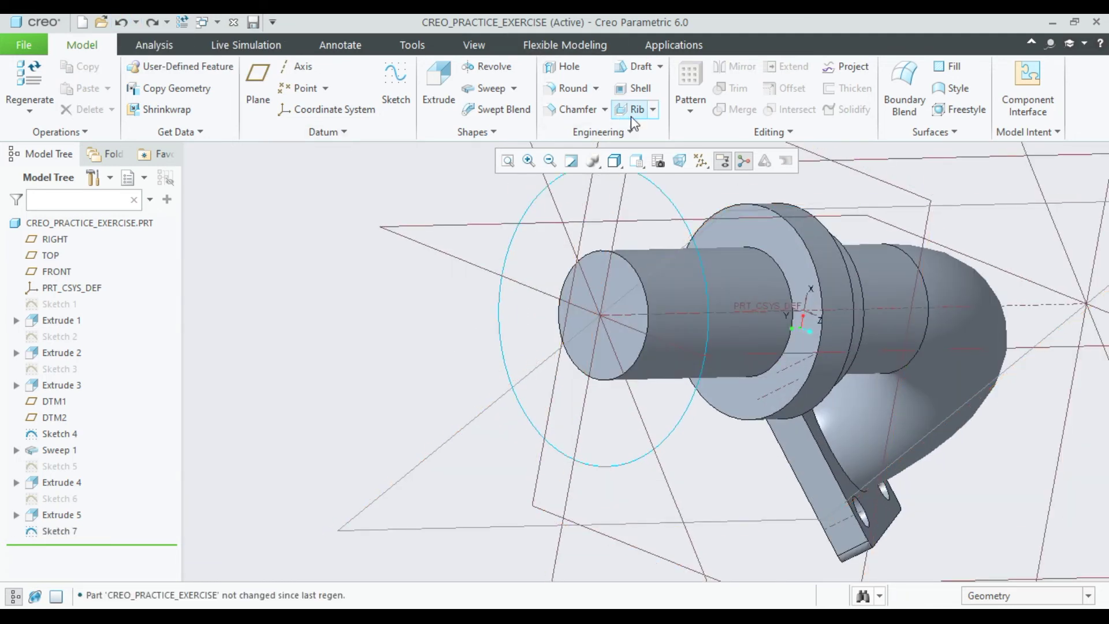
{"action": "left_click", "coordinate": [638, 338]}
{"action": "middle_click_drag", "start_coordinate": [640, 337], "coordinate": [650, 322]}
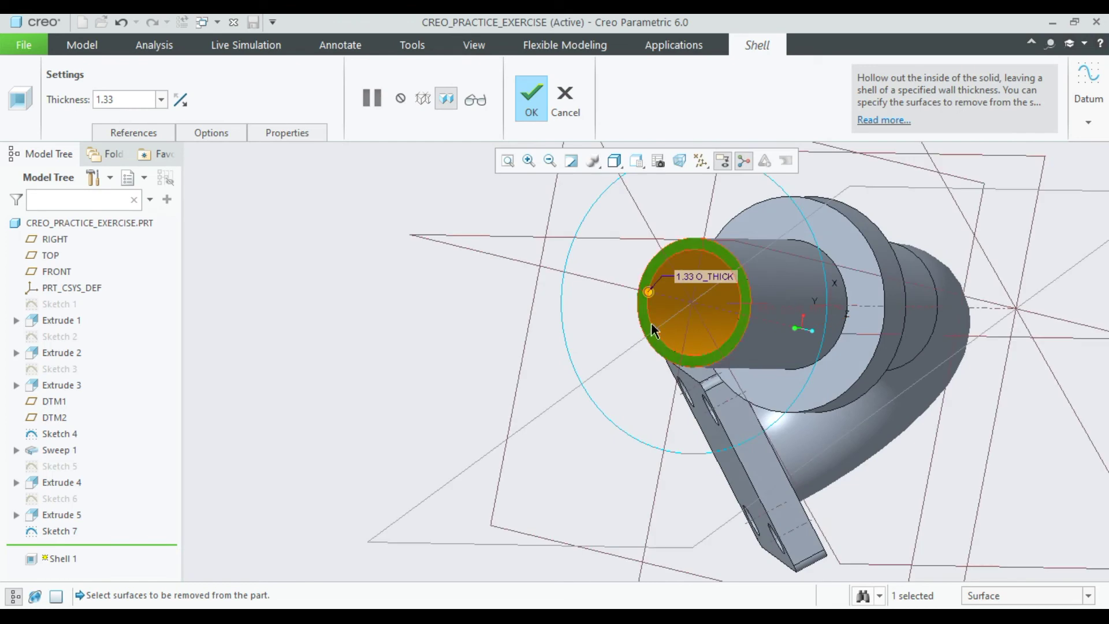
{"action": "type", "text": "1"}
{"action": "key", "text": "Return"}
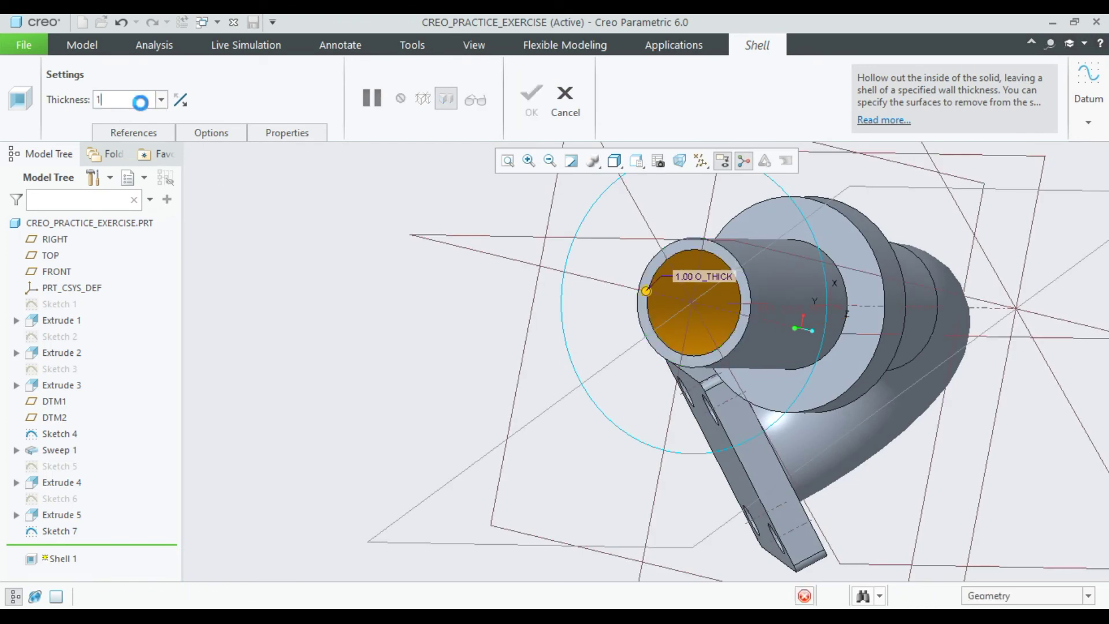
{"action": "left_click", "coordinate": [545, 98]}
Orbit and zoom to inspect the hollowed tube end.
{"action": "mouse_move", "coordinate": [441, 354]}
{"action": "middle_mouse_down"}
{"action": "mouse_move", "coordinate": [457, 321]}
{"action": "mouse_move", "coordinate": [470, 354]}
{"action": "mouse_move", "coordinate": [398, 346]}
{"action": "mouse_move", "coordinate": [520, 301]}
{"action": "mouse_move", "coordinate": [649, 282]}
{"action": "middle_mouse_up"}
{"action": "scroll", "coordinate": [401, 338], "scroll_direction": "up", "scroll_amount": 3}
{"action": "mouse_move", "coordinate": [734, 287]}
{"action": "middle_mouse_down"}
{"action": "mouse_move", "coordinate": [826, 339]}
{"action": "mouse_move", "coordinate": [800, 265]}
{"action": "mouse_move", "coordinate": [787, 265]}
{"action": "middle_mouse_up"}
{"action": "scroll", "coordinate": [541, 312], "scroll_direction": "down", "scroll_amount": 2}
{"action": "scroll", "coordinate": [540, 306], "scroll_direction": "down", "scroll_amount": 3}
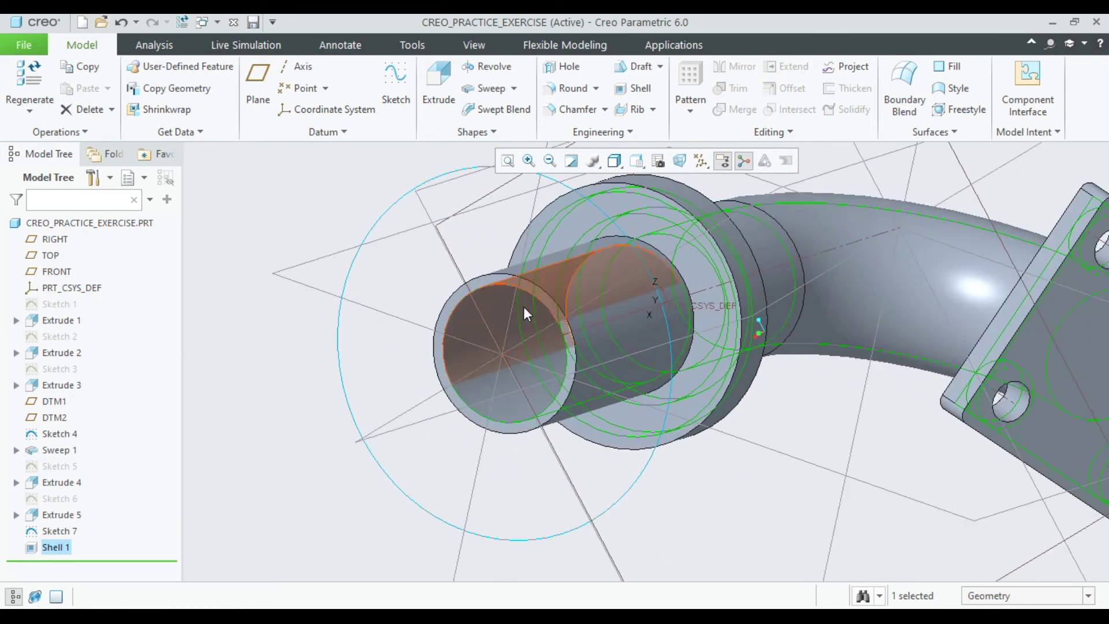
{"action": "scroll", "coordinate": [533, 313], "scroll_direction": "down", "scroll_amount": 2}
Discard the pending Sketch 7 edit, move Sketch 7 below Shell 1, and reopen it.
{"action": "left_click", "coordinate": [218, 259]}
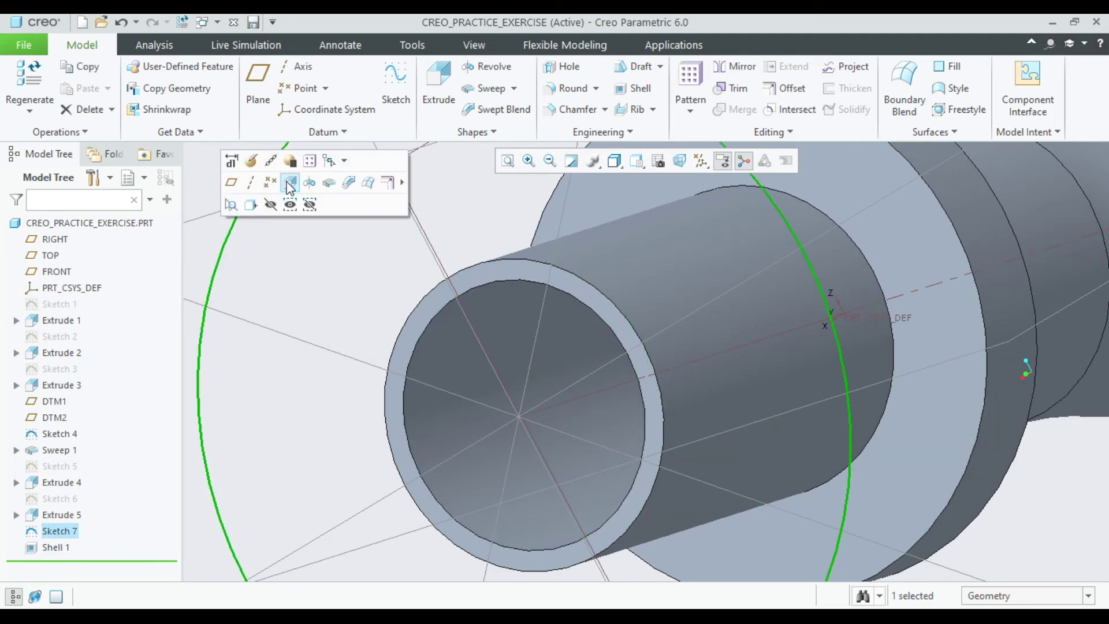
{"action": "left_click", "coordinate": [251, 162]}
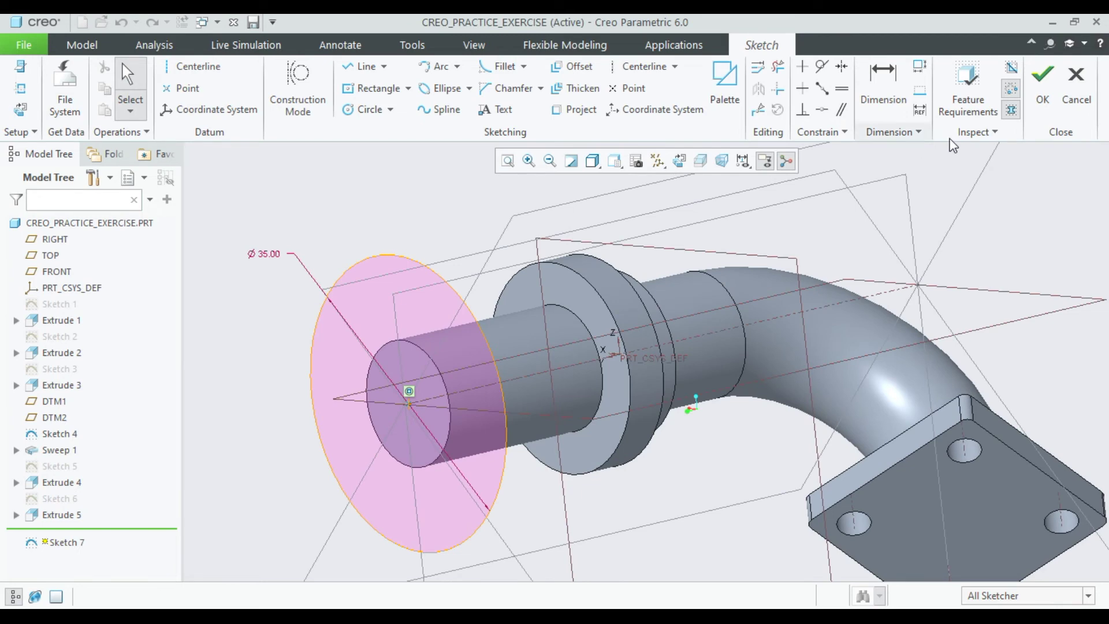
{"action": "left_click", "coordinate": [1075, 81]}
{"action": "left_click", "coordinate": [606, 347]}
{"action": "right_click", "coordinate": [53, 529]}
{"action": "left_click", "coordinate": [100, 537]}
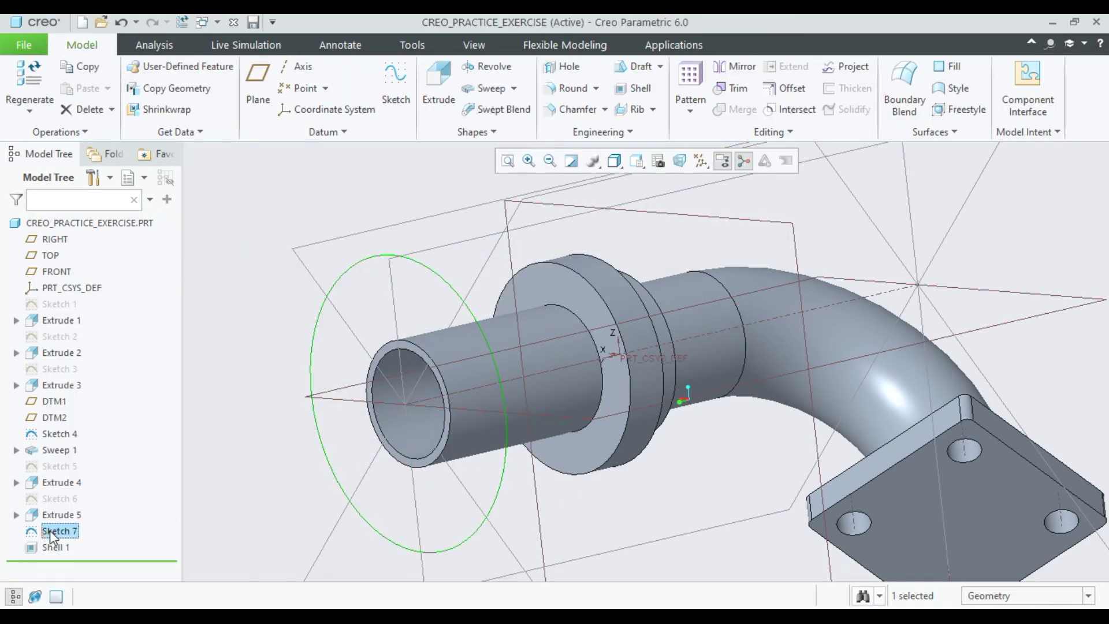
{"action": "left_click_drag", "start_coordinate": [47, 554], "coordinate": [51, 557]}
{"action": "left_click", "coordinate": [312, 352]}
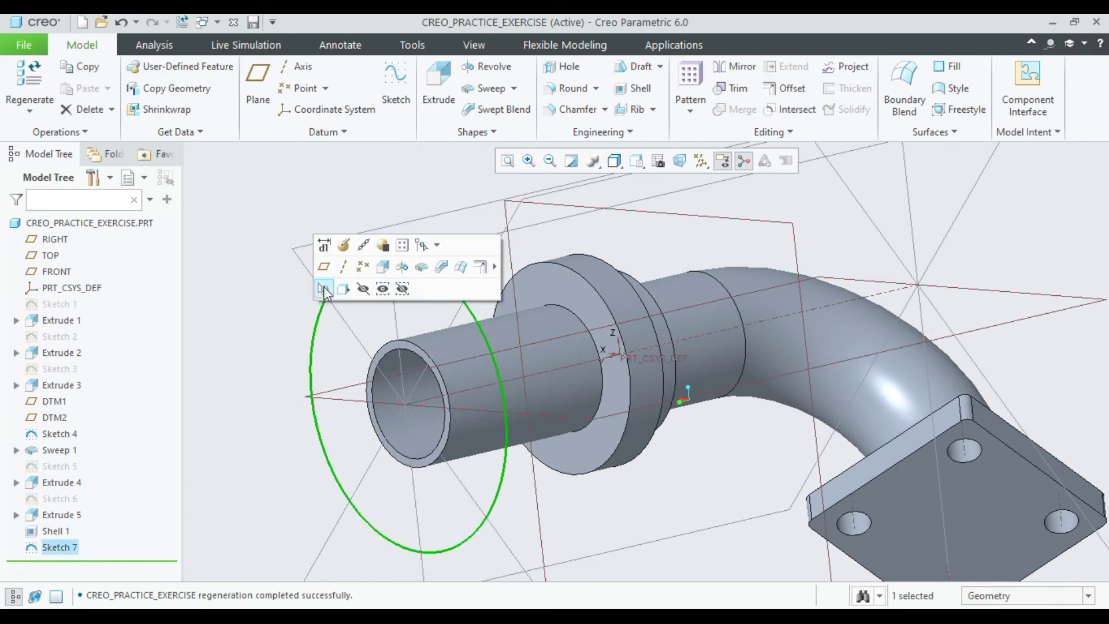
{"action": "left_click", "coordinate": [359, 263]}
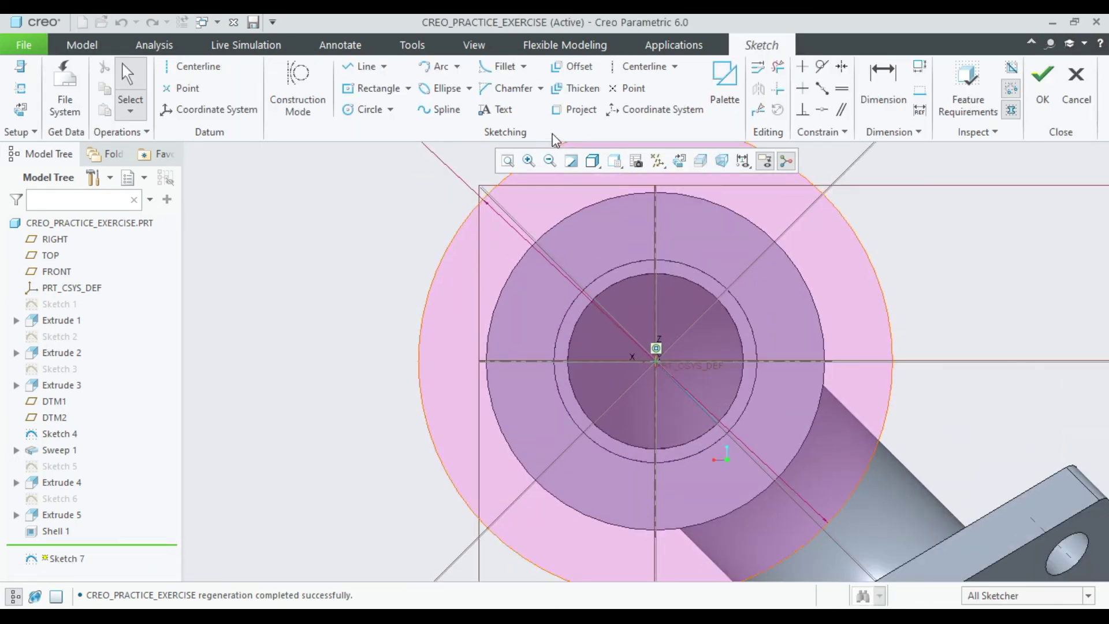
Project both halves of the pipe's inner bore edge into Sketch 7 and accept it.
{"action": "left_click", "coordinate": [571, 109]}
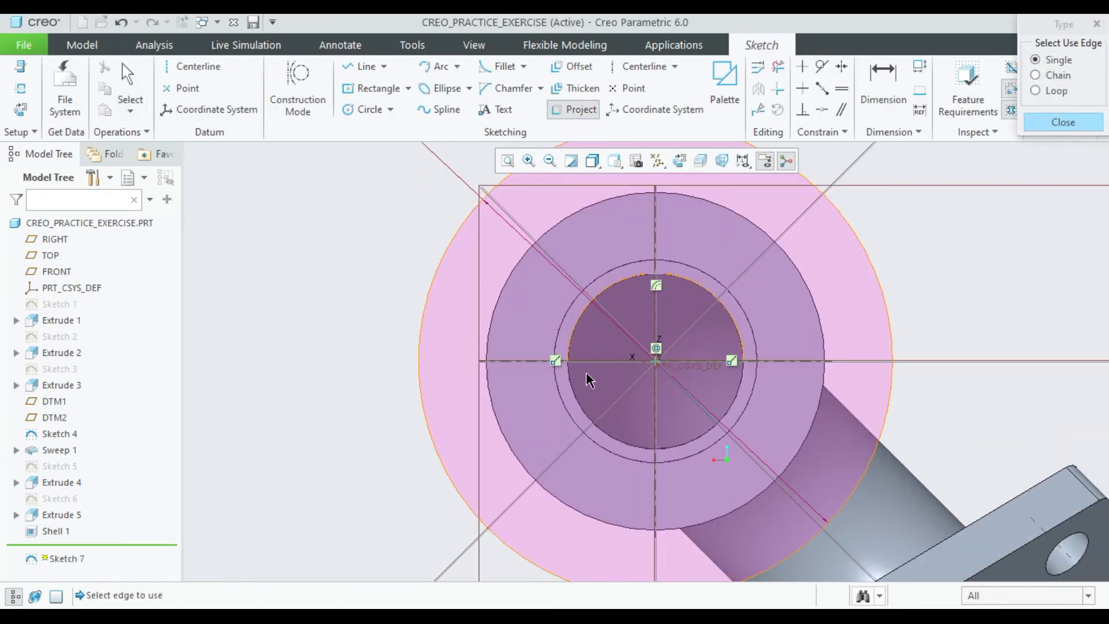
{"action": "left_click", "coordinate": [575, 384]}
{"action": "left_click", "coordinate": [1059, 122]}
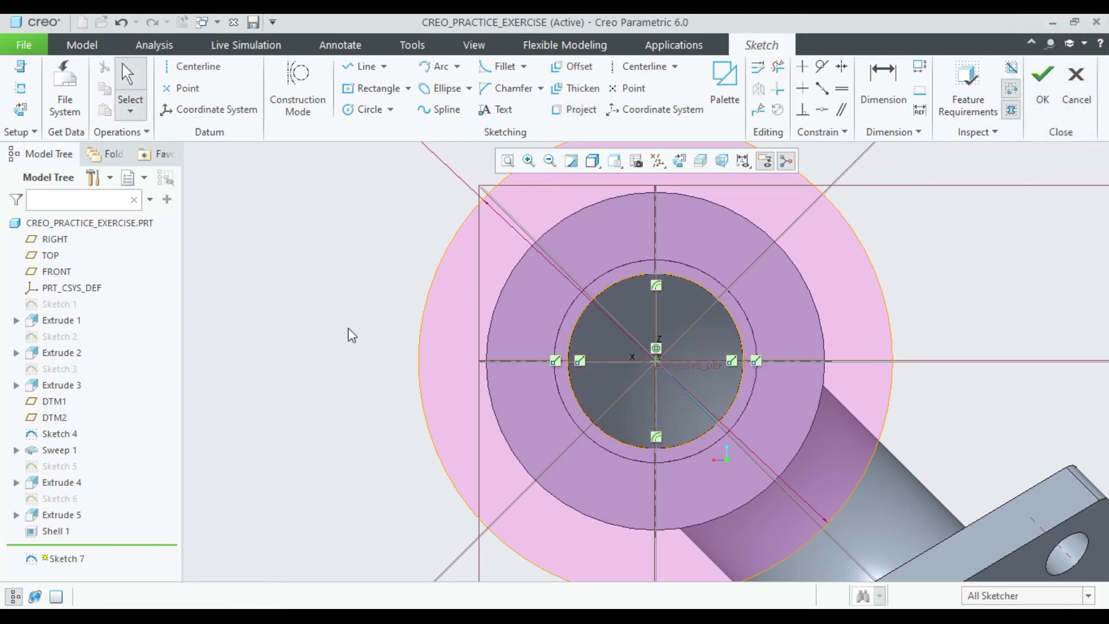
{"action": "key", "text": "ctrl+d"}
{"action": "left_click", "coordinate": [1043, 90]}
Extrude Sketch 7 4.00 deep into the Ø35 ring end flange.
{"action": "left_click", "coordinate": [439, 87]}
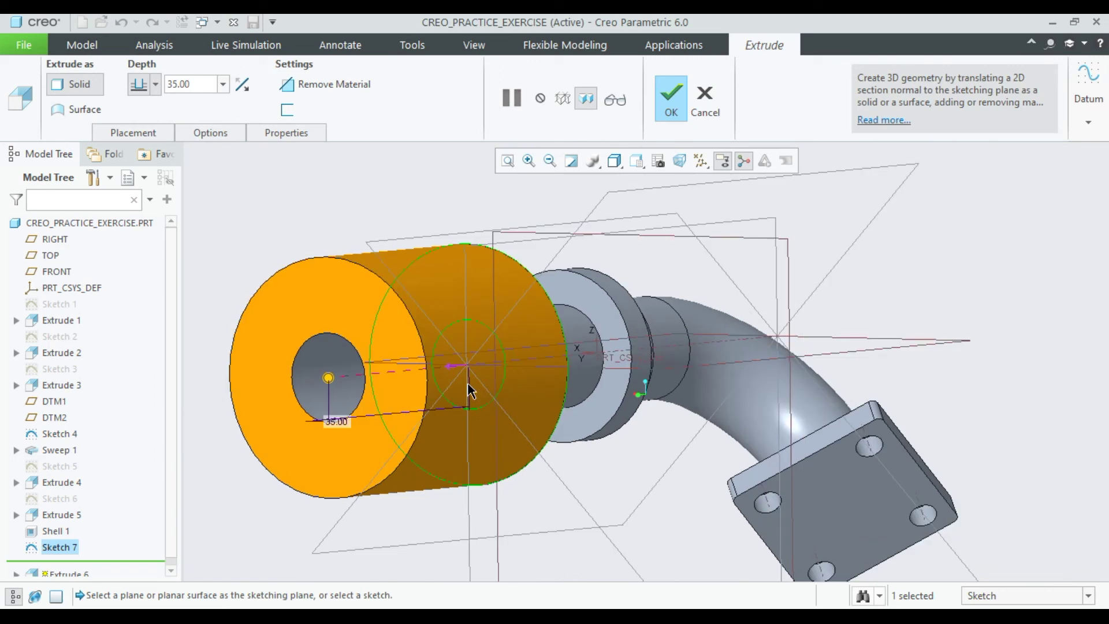
{"action": "type", "text": "4"}
{"action": "key", "text": "Return"}
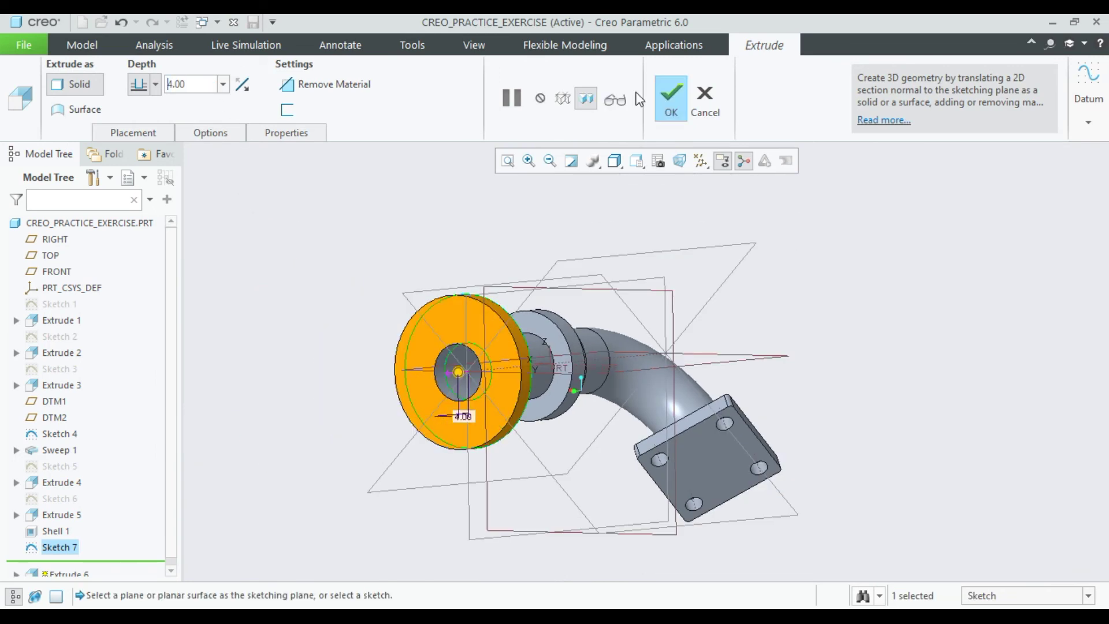
{"action": "left_click", "coordinate": [673, 101]}
{"action": "mouse_move", "coordinate": [379, 310]}
{"action": "middle_mouse_down"}
{"action": "mouse_move", "coordinate": [458, 299]}
{"action": "mouse_move", "coordinate": [932, 311]}
{"action": "mouse_move", "coordinate": [700, 317]}
{"action": "middle_mouse_up"}
{"action": "left_click", "coordinate": [557, 282]}
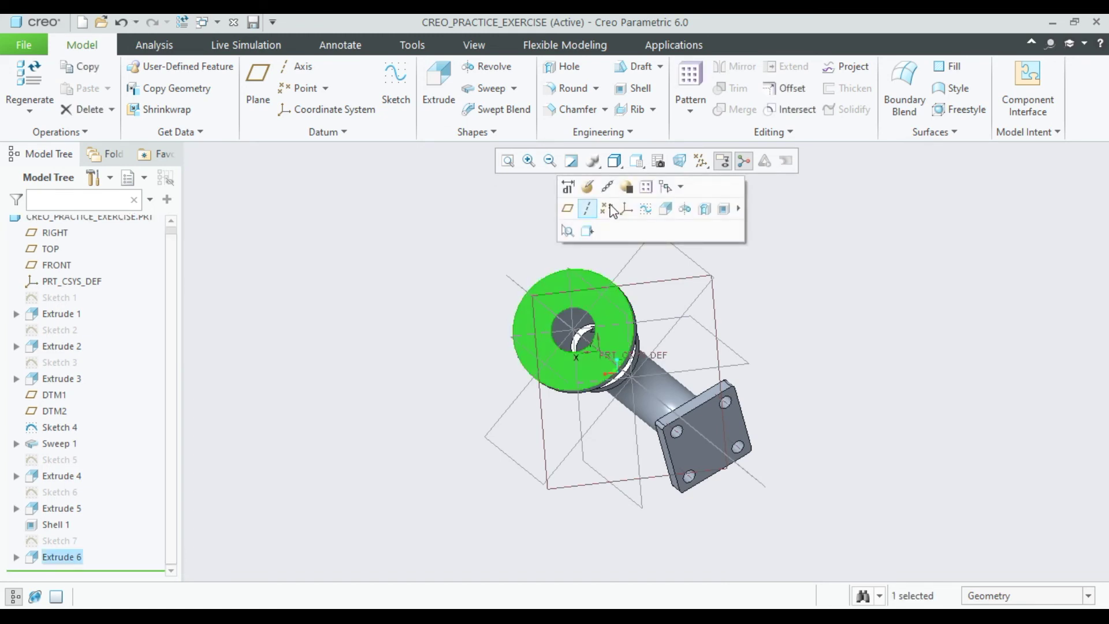
Sketch a Ø5 bolt-hole circle above the bore on the flange face.
{"action": "left_click", "coordinate": [631, 208]}
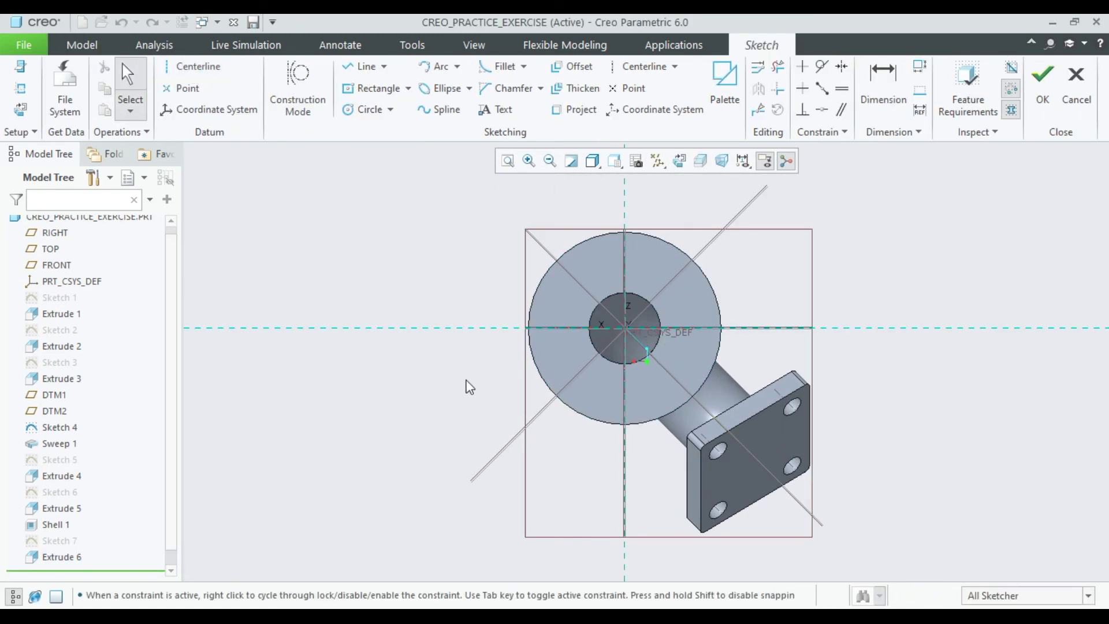
{"action": "left_click", "coordinate": [355, 112]}
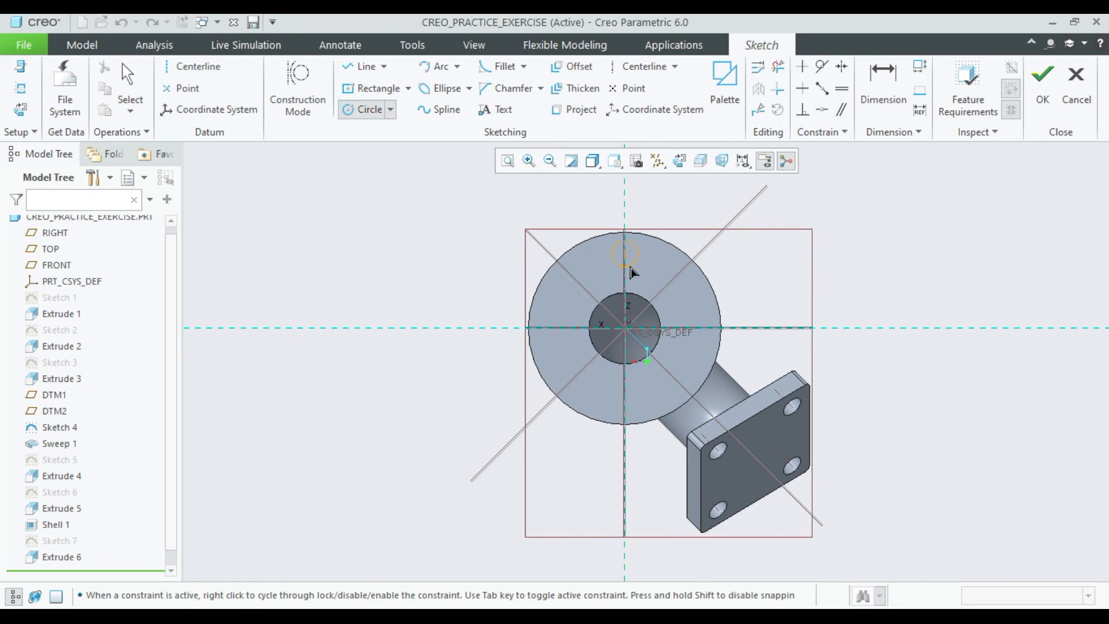
{"action": "scroll", "coordinate": [635, 282], "scroll_direction": "down", "scroll_amount": 3}
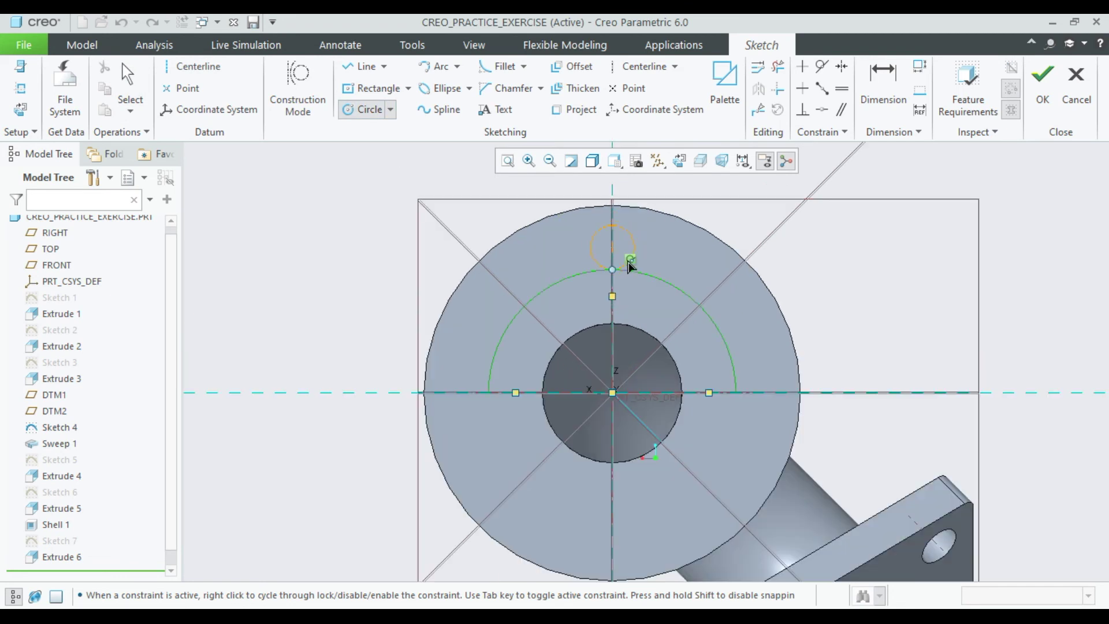
{"action": "left_click", "coordinate": [631, 276]}
{"action": "middle_click", "coordinate": [526, 263]}
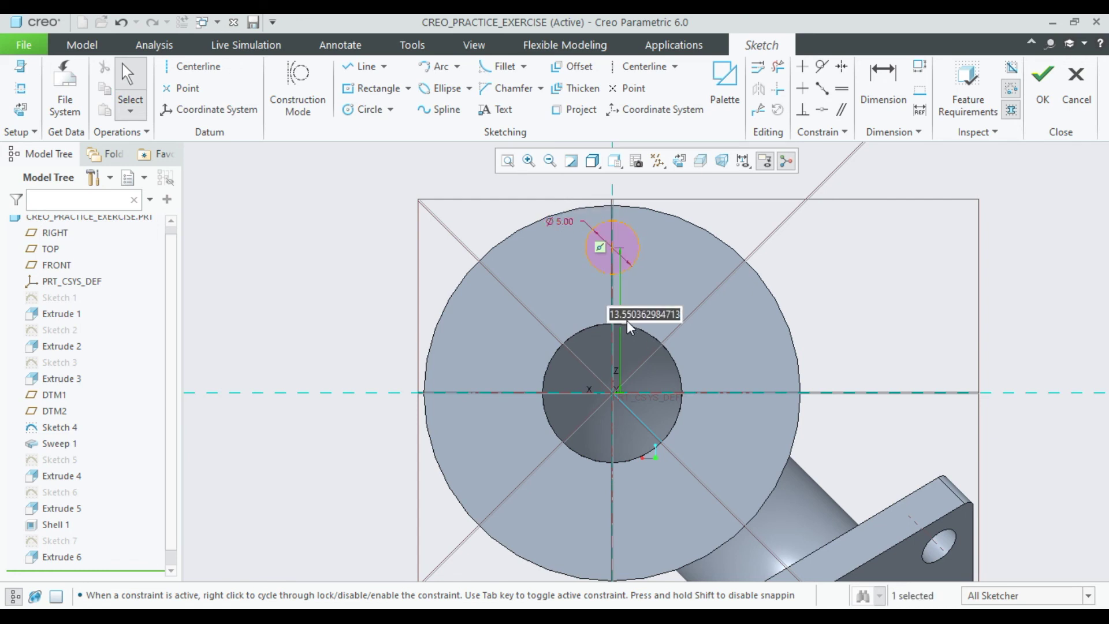
{"action": "left_click", "coordinate": [1042, 84]}
Extrude the Ø5 circle as a material-removing cut through the end flange.
{"action": "left_click", "coordinate": [442, 87]}
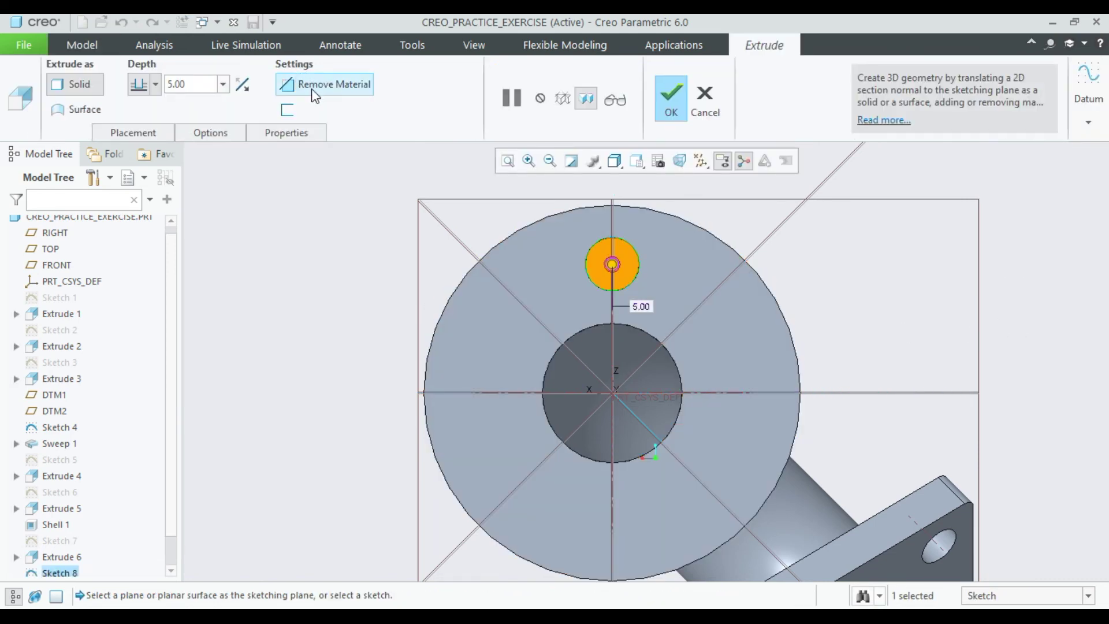
{"action": "left_click", "coordinate": [313, 85]}
{"action": "key", "text": "ctrl+d"}
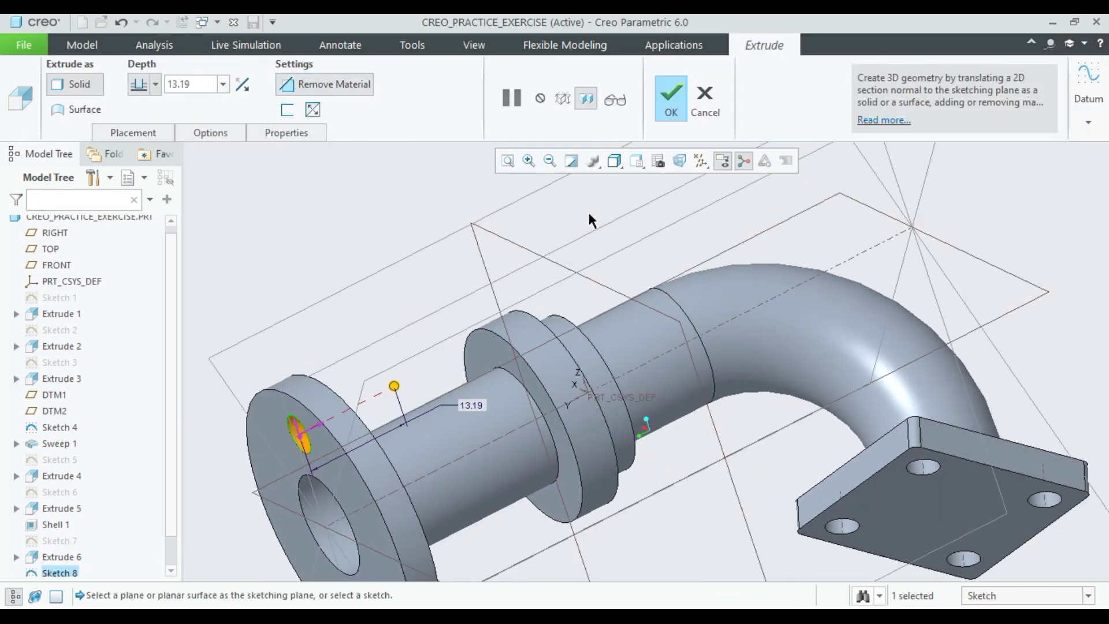
{"action": "left_click", "coordinate": [675, 97]}
{"action": "scroll", "coordinate": [358, 442], "scroll_direction": "down", "scroll_amount": 3}
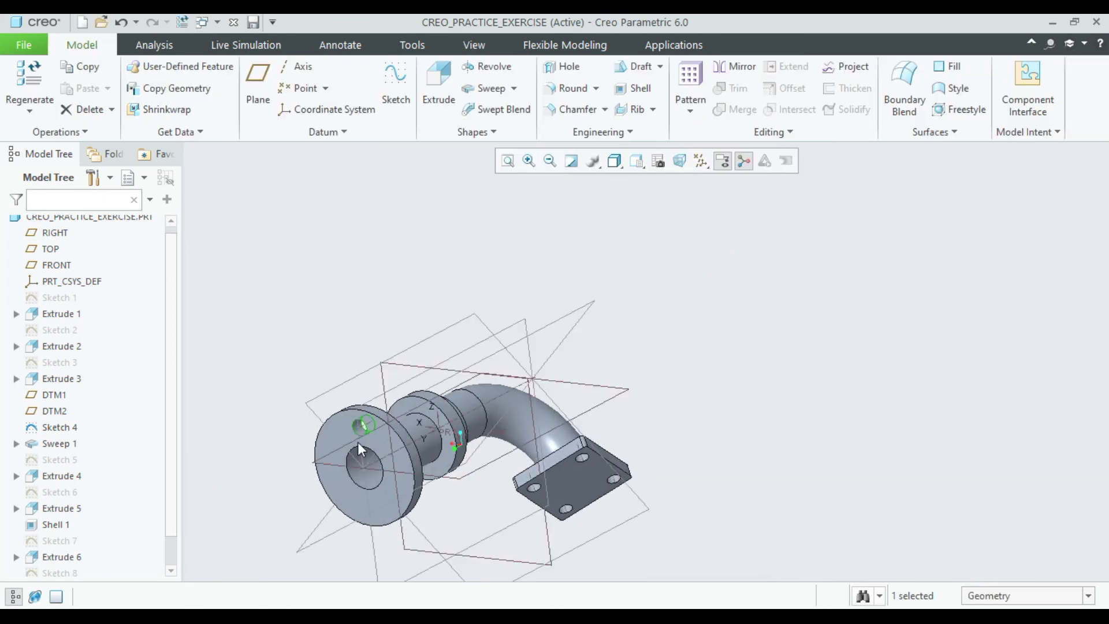
Axis-pattern the Extrude 7 bolt hole into six holes 60° apart around the central axis.
{"action": "scroll", "coordinate": [75, 549], "scroll_direction": "down", "scroll_amount": 1}
{"action": "left_click", "coordinate": [69, 558]}
{"action": "left_click", "coordinate": [690, 87]}
{"action": "left_click", "coordinate": [128, 85]}
{"action": "left_click", "coordinate": [63, 131]}
{"action": "scroll", "coordinate": [379, 483], "scroll_direction": "down", "scroll_amount": 2}
{"action": "left_click", "coordinate": [428, 425]}
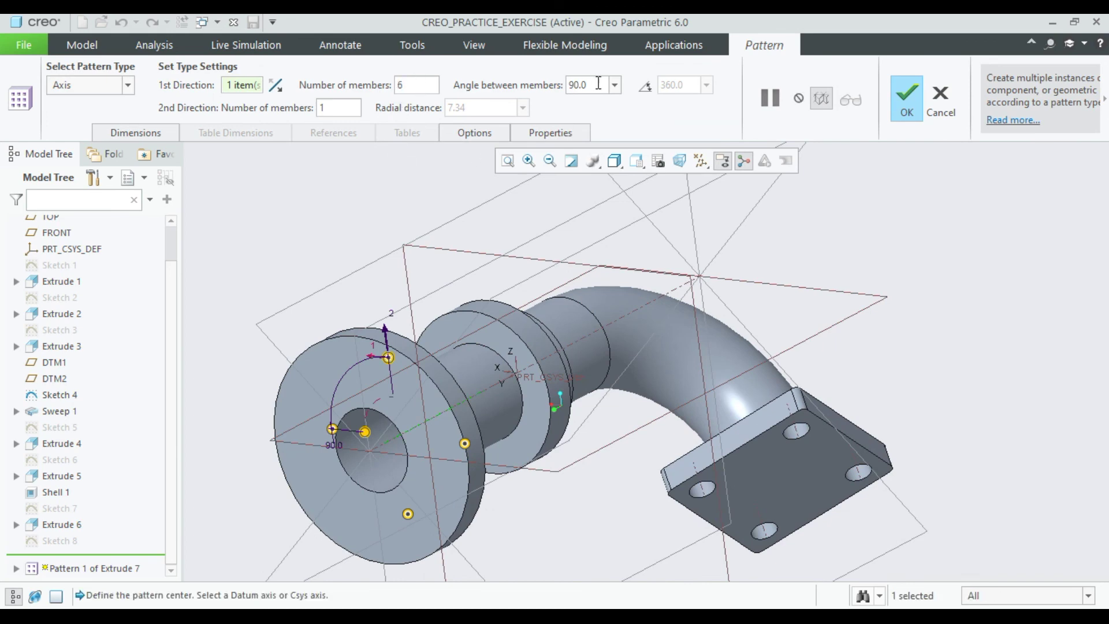
{"action": "type", "text": "60"}
{"action": "key", "text": "Return"}
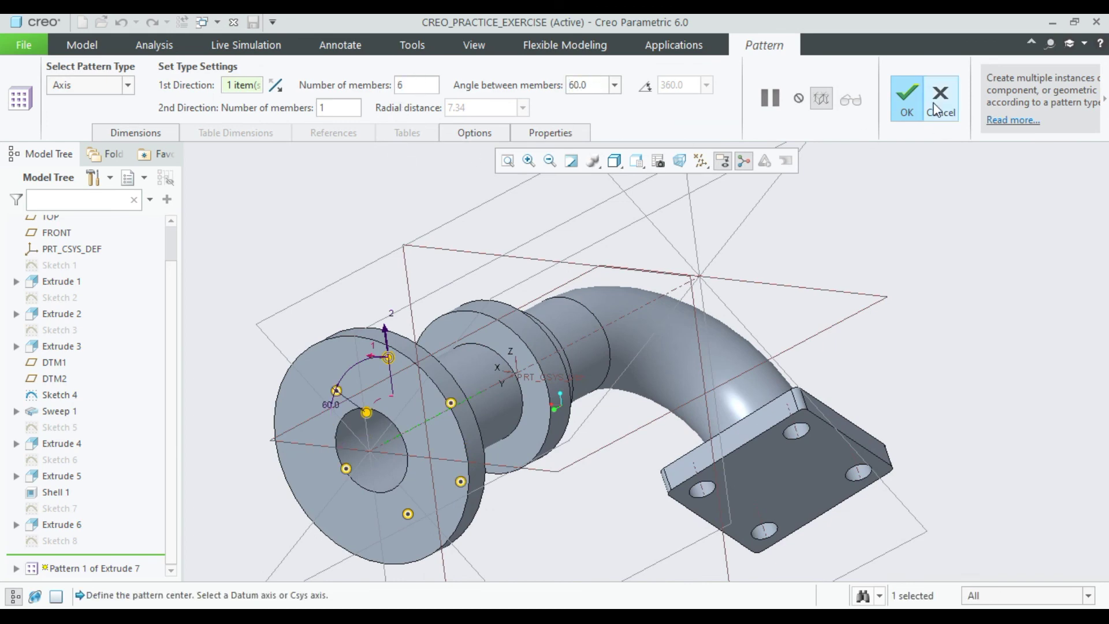
{"action": "left_click", "coordinate": [907, 98]}
{"action": "scroll", "coordinate": [440, 433], "scroll_direction": "up", "scroll_amount": 3}
{"action": "mouse_move", "coordinate": [440, 433]}
{"action": "middle_mouse_down"}
{"action": "mouse_move", "coordinate": [475, 275]}
{"action": "mouse_move", "coordinate": [611, 319]}
{"action": "mouse_move", "coordinate": [406, 252]}
{"action": "mouse_move", "coordinate": [498, 315]}
{"action": "mouse_move", "coordinate": [418, 411]}
{"action": "middle_mouse_up"}
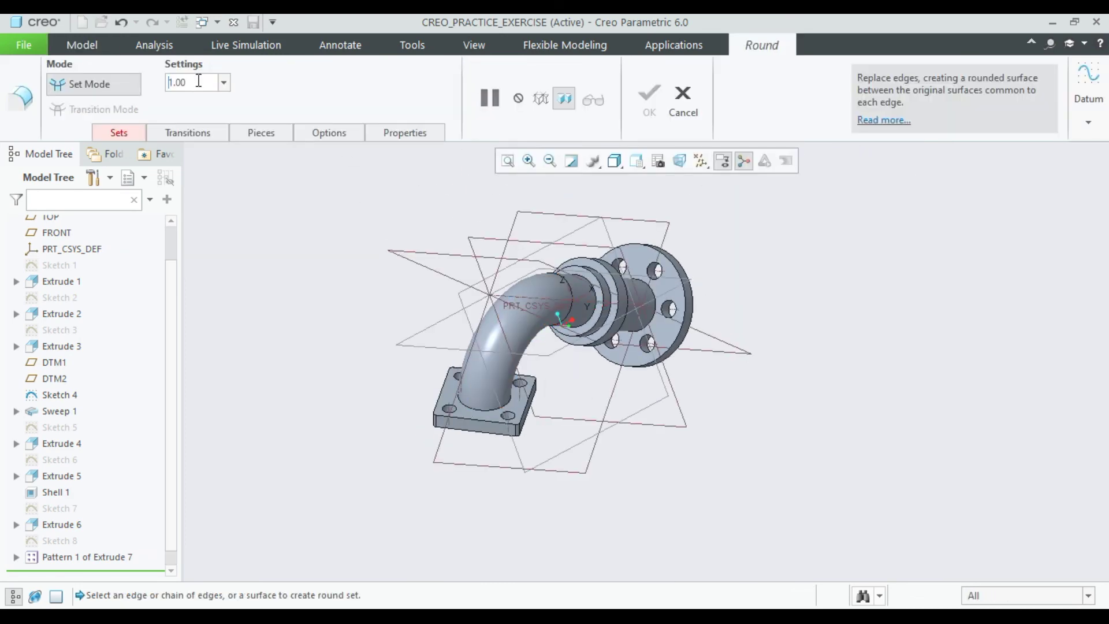
Apply 1.00 rounds to the tube-to-base-flange edge and the end flange bore edge.
{"action": "scroll", "coordinate": [482, 439], "scroll_direction": "up", "scroll_amount": 3}
{"action": "left_click", "coordinate": [485, 378]}
{"action": "scroll", "coordinate": [487, 376], "scroll_direction": "down", "scroll_amount": 3}
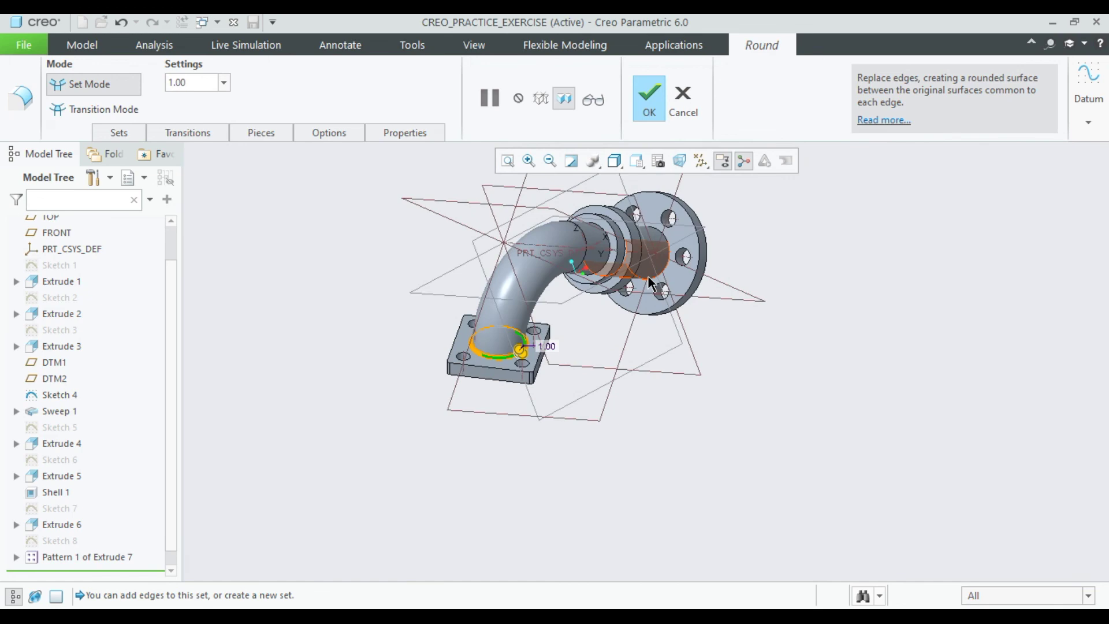
{"action": "scroll", "coordinate": [690, 255], "scroll_direction": "up", "scroll_amount": 2}
{"action": "left_click", "coordinate": [688, 254], "text": "ctrl"}
{"action": "scroll", "coordinate": [664, 255], "scroll_direction": "down", "scroll_amount": 2}
{"action": "scroll", "coordinate": [598, 259], "scroll_direction": "up", "scroll_amount": 3}
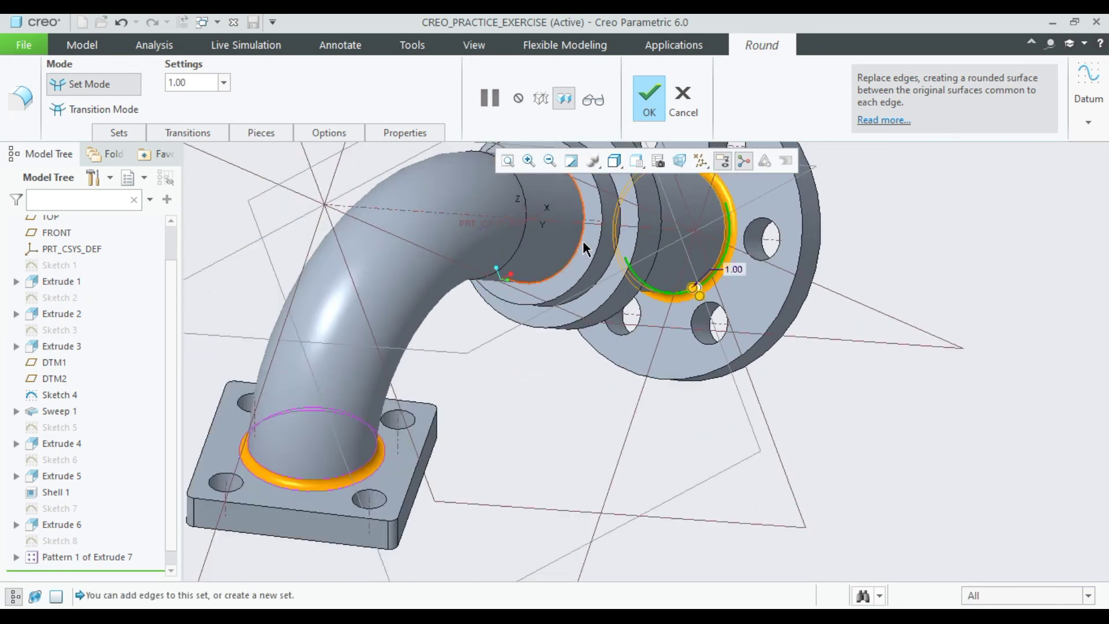
{"action": "scroll", "coordinate": [598, 260], "scroll_direction": "down", "scroll_amount": 3}
{"action": "mouse_move", "coordinate": [598, 260]}
{"action": "middle_mouse_down"}
{"action": "mouse_move", "coordinate": [618, 287]}
{"action": "mouse_move", "coordinate": [552, 243]}
{"action": "mouse_move", "coordinate": [641, 145]}
{"action": "middle_mouse_up"}
{"action": "scroll", "coordinate": [617, 287], "scroll_direction": "up", "scroll_amount": 2}
{"action": "scroll", "coordinate": [617, 287], "scroll_direction": "down", "scroll_amount": 2}
{"action": "left_click", "coordinate": [649, 97]}
Orbit and zoom around the finished elbow, then open the datum display options.
{"action": "mouse_move", "coordinate": [755, 272]}
{"action": "middle_mouse_down"}
{"action": "mouse_move", "coordinate": [824, 280]}
{"action": "mouse_move", "coordinate": [591, 415]}
{"action": "mouse_move", "coordinate": [732, 342]}
{"action": "mouse_move", "coordinate": [700, 307]}
{"action": "mouse_move", "coordinate": [734, 307]}
{"action": "mouse_move", "coordinate": [585, 257]}
{"action": "mouse_move", "coordinate": [683, 329]}
{"action": "mouse_move", "coordinate": [635, 260]}
{"action": "mouse_move", "coordinate": [538, 188]}
{"action": "mouse_move", "coordinate": [557, 218]}
{"action": "middle_mouse_up"}
{"action": "scroll", "coordinate": [700, 307], "scroll_direction": "up", "scroll_amount": 3}
{"action": "scroll", "coordinate": [701, 307], "scroll_direction": "down", "scroll_amount": 3}
{"action": "scroll", "coordinate": [585, 257], "scroll_direction": "up", "scroll_amount": 3}
{"action": "scroll", "coordinate": [543, 172], "scroll_direction": "down", "scroll_amount": 3}
{"action": "scroll", "coordinate": [823, 306], "scroll_direction": "up", "scroll_amount": 3}
{"action": "scroll", "coordinate": [822, 307], "scroll_direction": "up", "scroll_amount": 1}
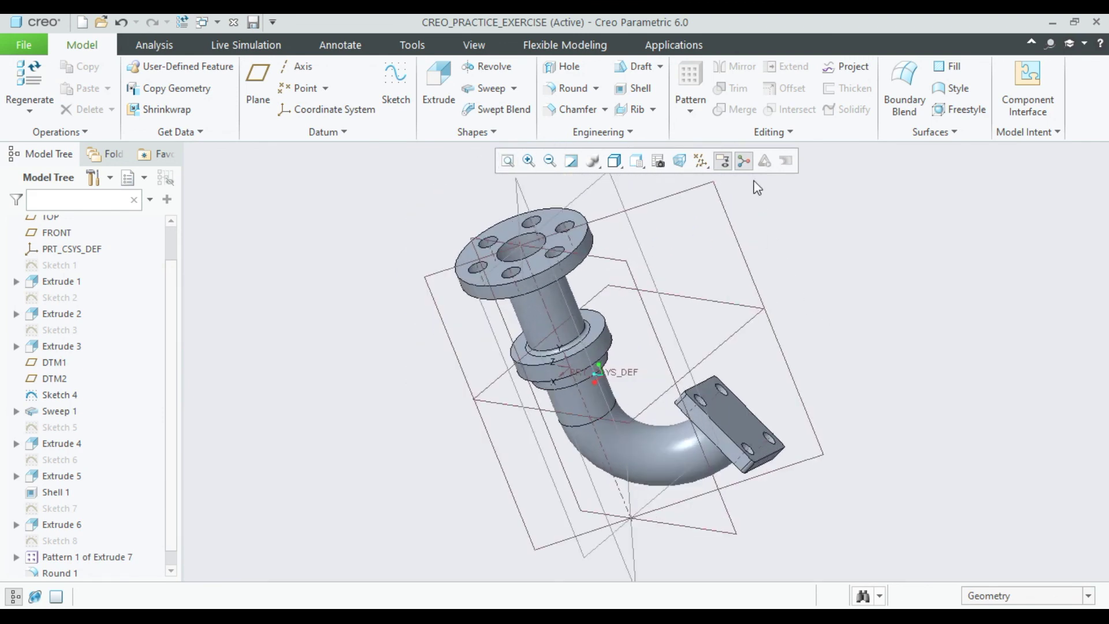
{"action": "left_click", "coordinate": [722, 160]}
Hide the datum planes and the spin center marker.
{"action": "left_click", "coordinate": [732, 250]}
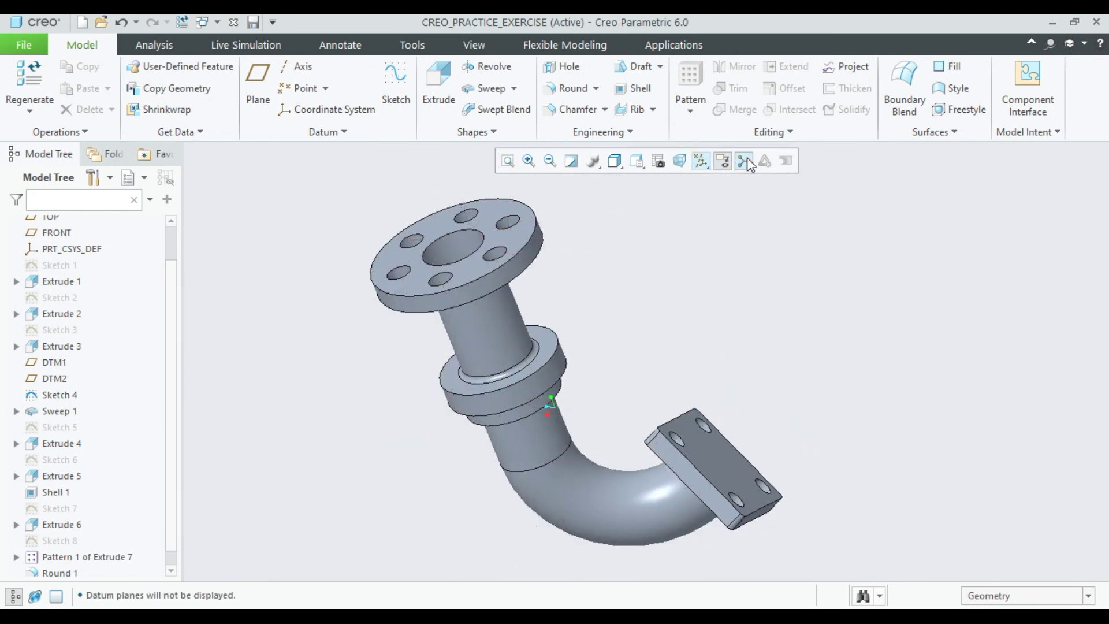
{"action": "left_click", "coordinate": [743, 160]}
{"action": "mouse_move", "coordinate": [691, 241]}
{"action": "middle_mouse_down"}
{"action": "mouse_move", "coordinate": [668, 267]}
{"action": "mouse_move", "coordinate": [906, 279]}
{"action": "mouse_move", "coordinate": [823, 217]}
{"action": "mouse_move", "coordinate": [936, 147]}
{"action": "mouse_move", "coordinate": [722, 315]}
{"action": "mouse_move", "coordinate": [685, 299]}
{"action": "mouse_move", "coordinate": [670, 312]}
{"action": "middle_mouse_up"}
{"action": "scroll", "coordinate": [58, 266], "scroll_direction": "up", "scroll_amount": 1}
Give the whole part a gold metal appearance from the appearance gallery.
{"action": "left_click", "coordinate": [90, 222]}
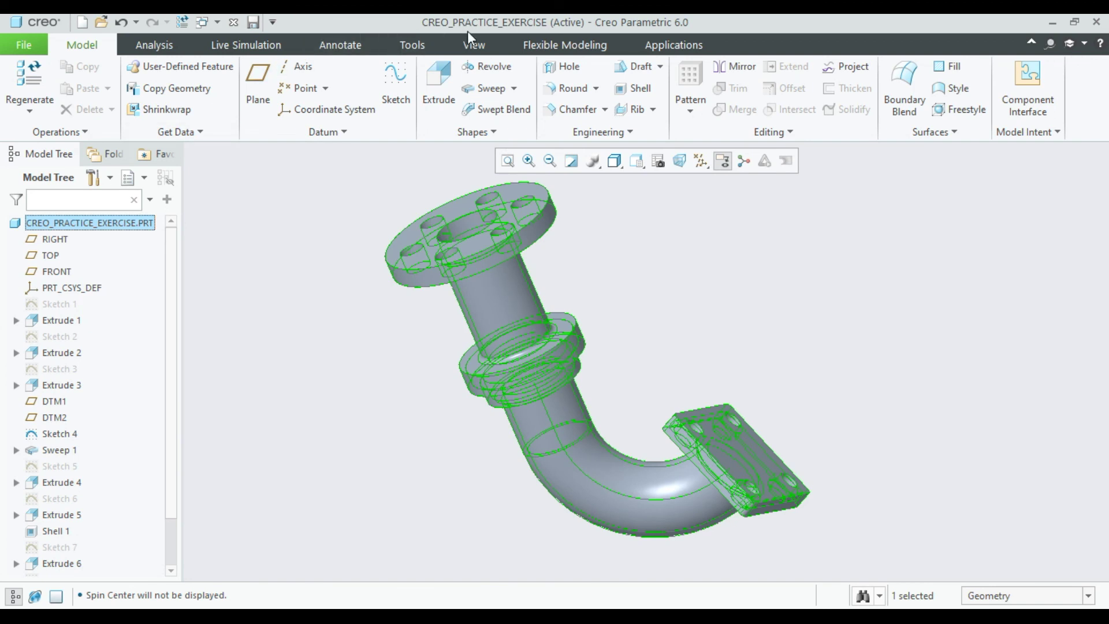
{"action": "left_click", "coordinate": [169, 110]}
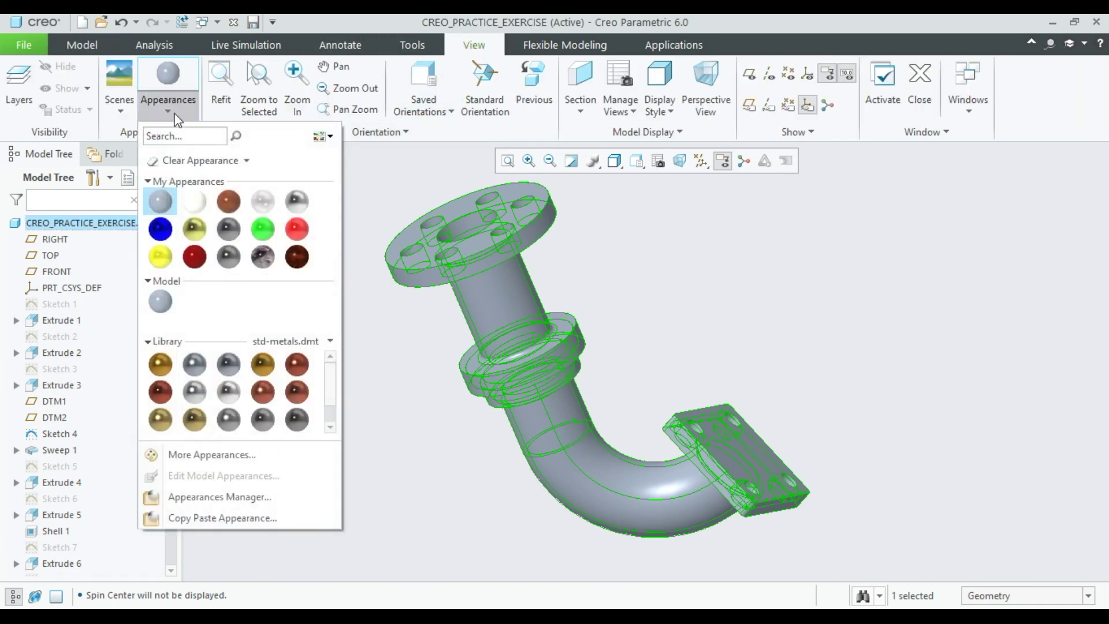
{"action": "scroll", "coordinate": [242, 396], "scroll_direction": "down", "scroll_amount": 1}
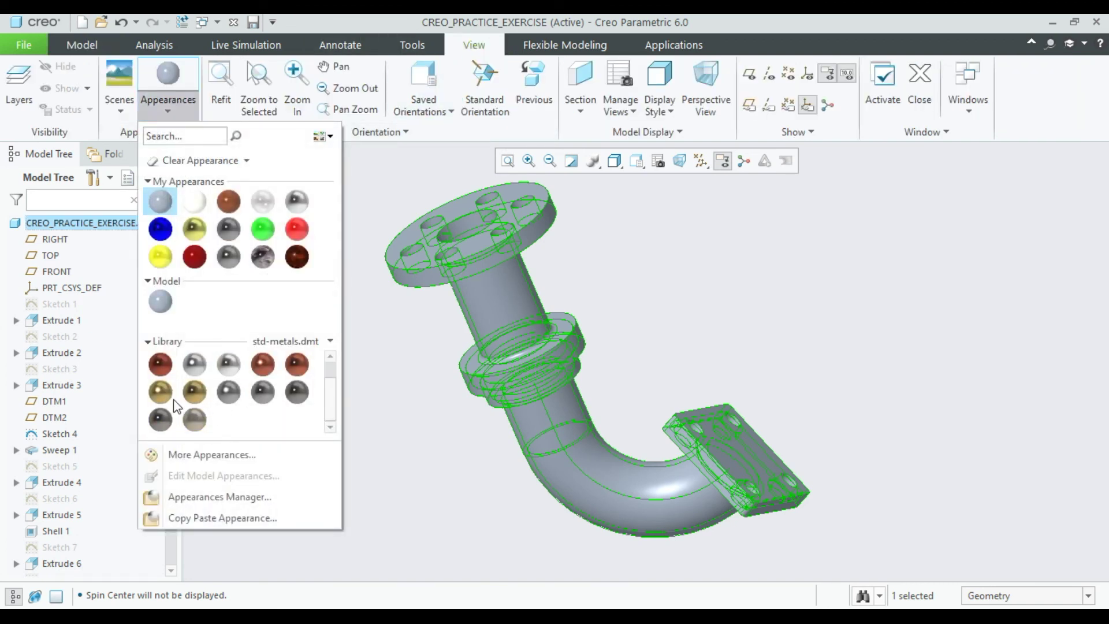
{"action": "left_click", "coordinate": [162, 391]}
{"action": "mouse_move", "coordinate": [733, 269]}
{"action": "middle_mouse_down"}
{"action": "mouse_move", "coordinate": [755, 300]}
{"action": "mouse_move", "coordinate": [787, 455]}
{"action": "mouse_move", "coordinate": [866, 401]}
{"action": "mouse_move", "coordinate": [636, 472]}
{"action": "middle_mouse_up"}
{"action": "scroll", "coordinate": [985, 324], "scroll_direction": "up", "scroll_amount": 3}
{"action": "scroll", "coordinate": [1070, 279], "scroll_direction": "up", "scroll_amount": 1}
{"action": "mouse_move", "coordinate": [1070, 279]}
{"action": "middle_mouse_down"}
{"action": "mouse_move", "coordinate": [1041, 301]}
{"action": "mouse_move", "coordinate": [1048, 483]}
{"action": "middle_mouse_up"}
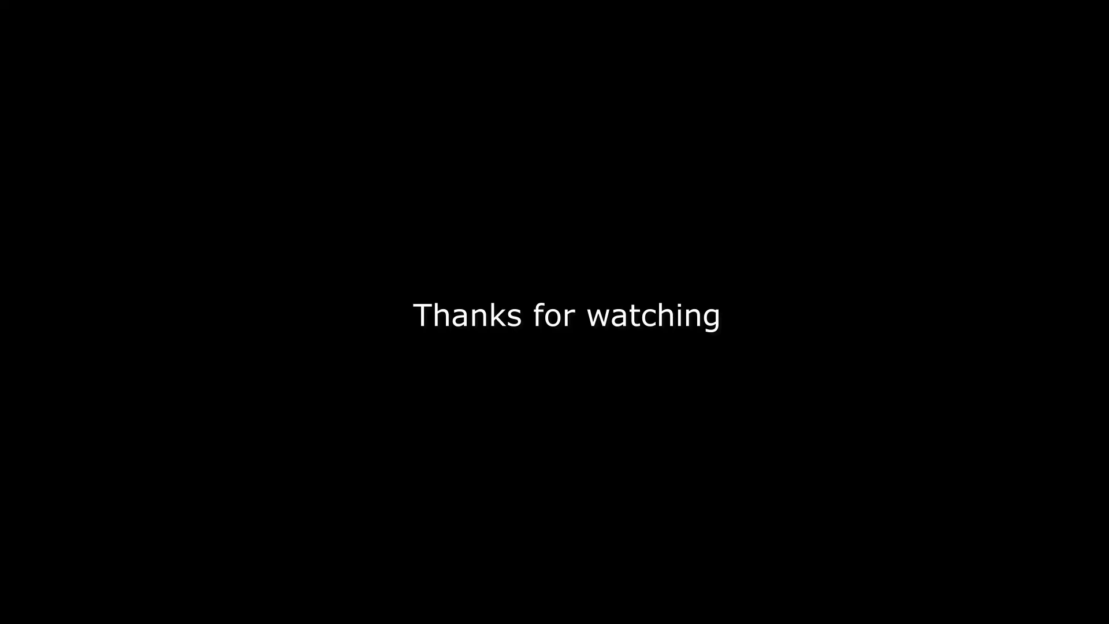